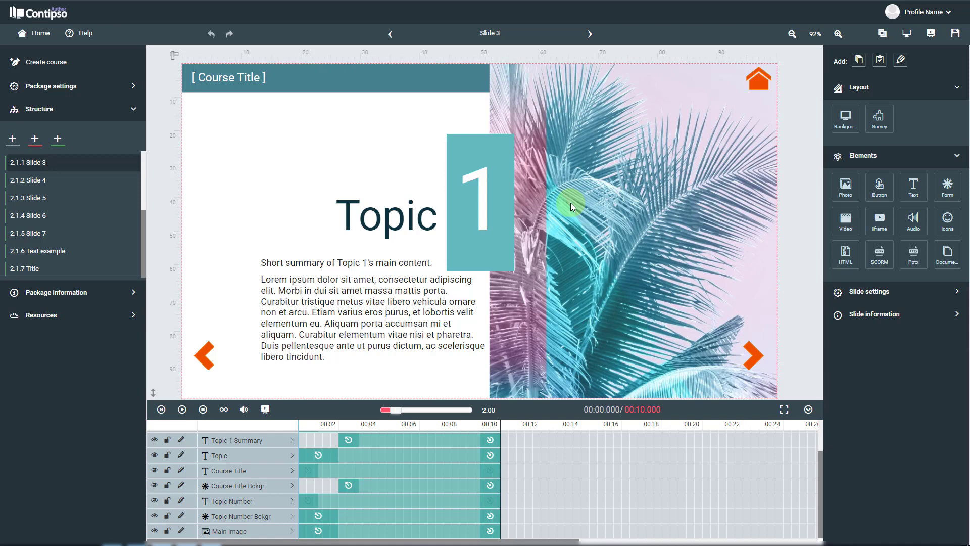
In the portrait tablet layout of Slide 3, align the topic summary text horizontally to the right
click(902, 36)
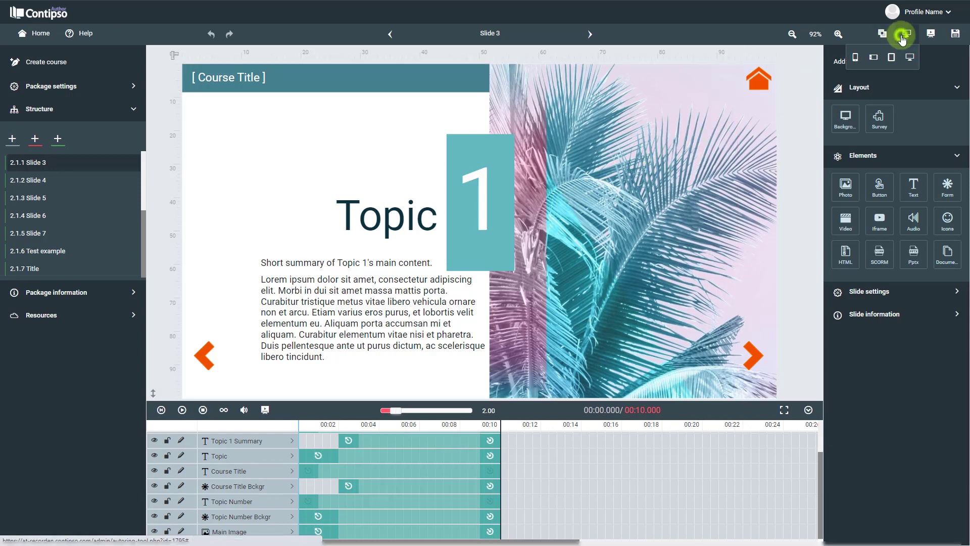
click(892, 57)
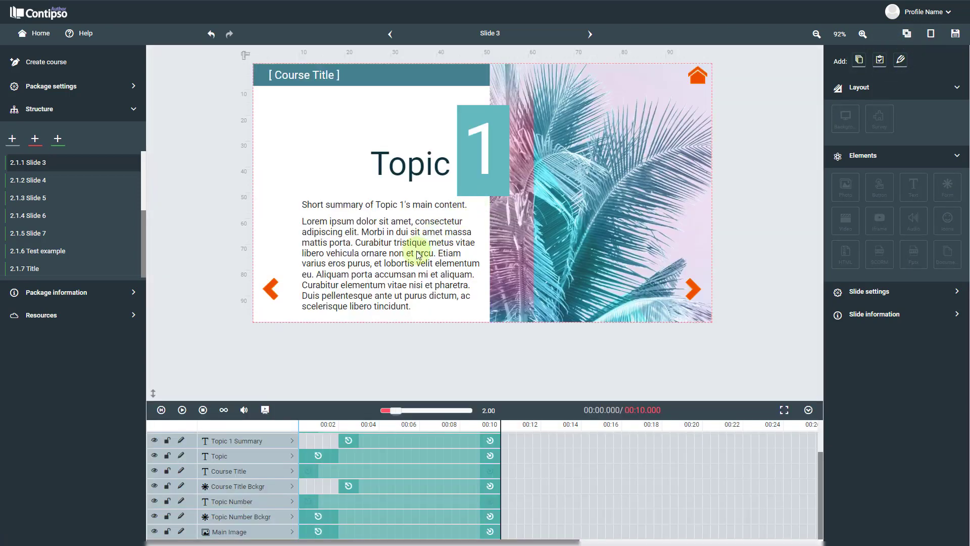
click(418, 254)
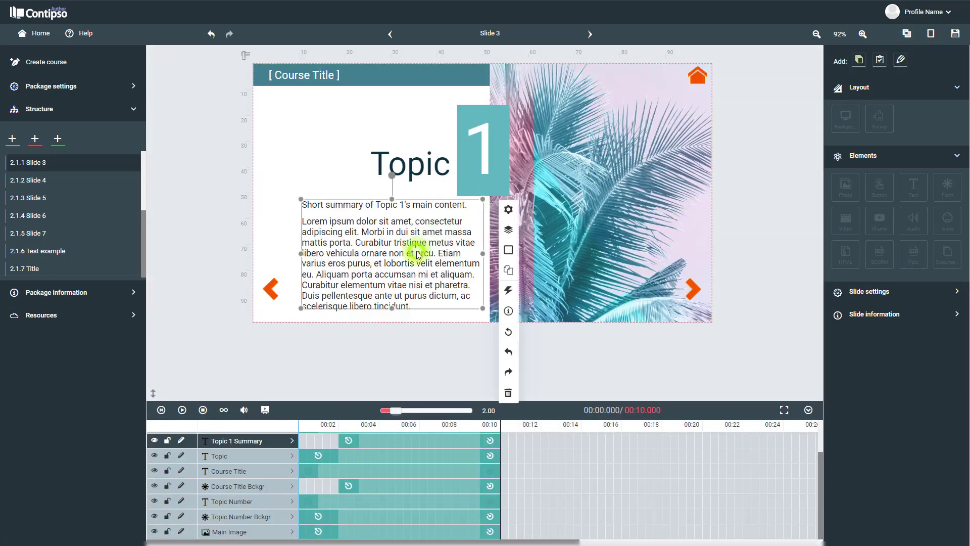
mouse_move(482, 253)
mouse_down()
mouse_move(440, 252)
mouse_move(482, 252)
mouse_up()
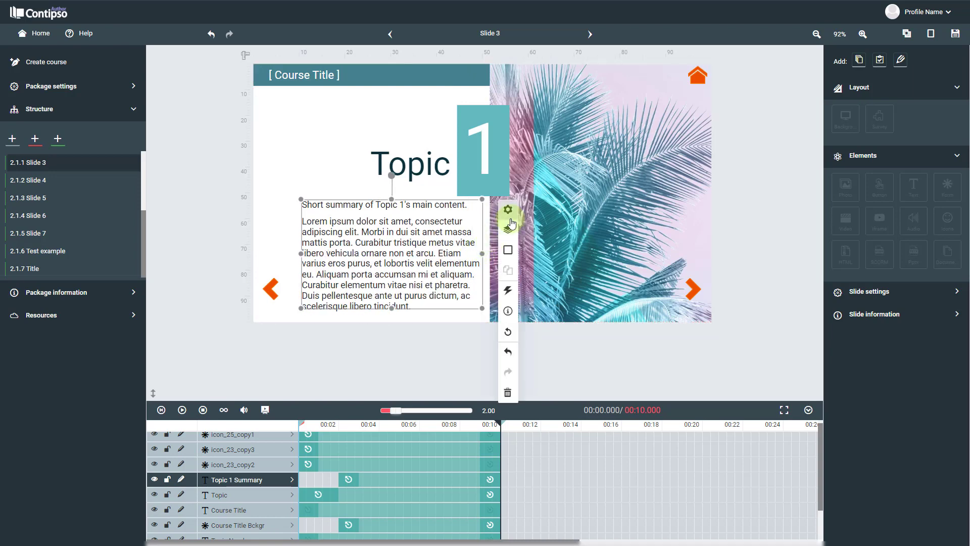
click(508, 215)
scroll(596, 283, down, 2)
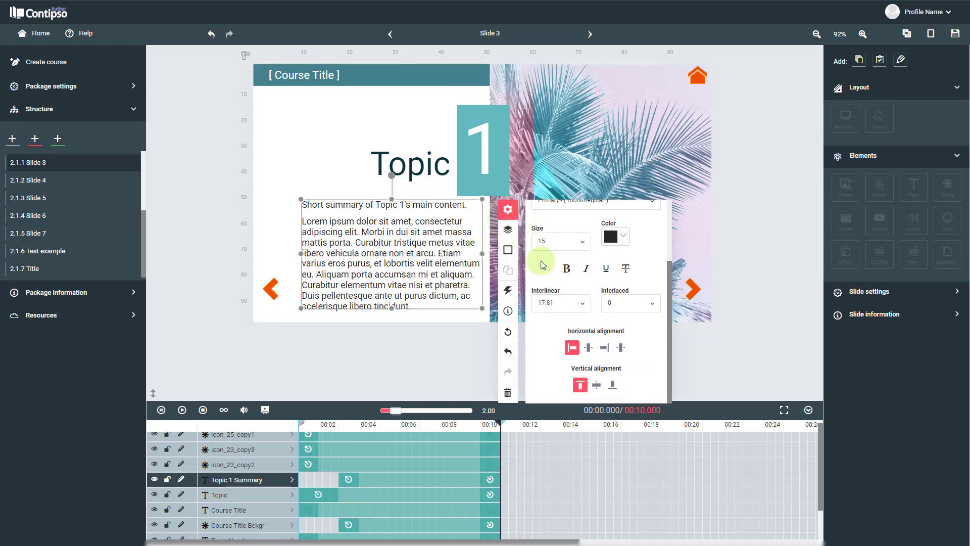
click(606, 349)
click(421, 237)
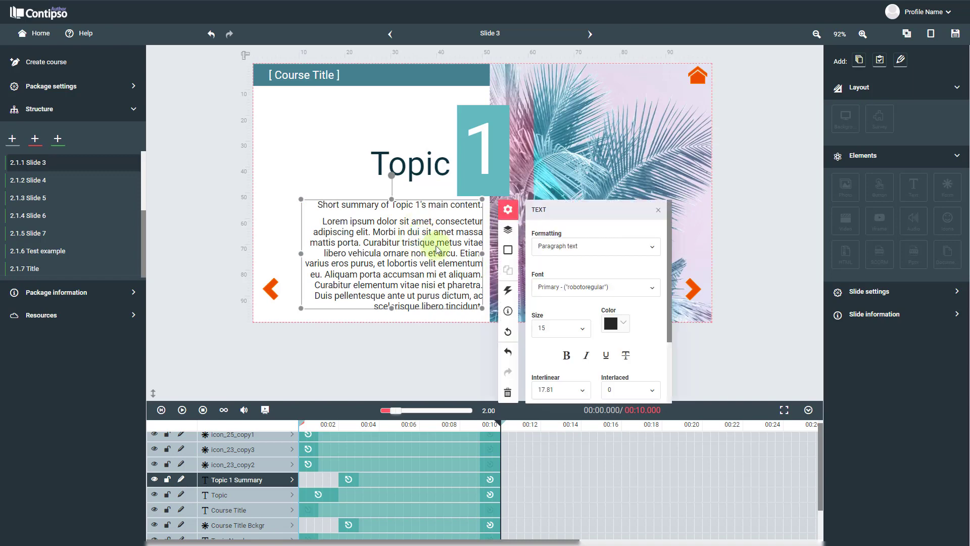
Move the previous and next arrows up together by about 12 ruler units in the portrait tablet layout
click(274, 287)
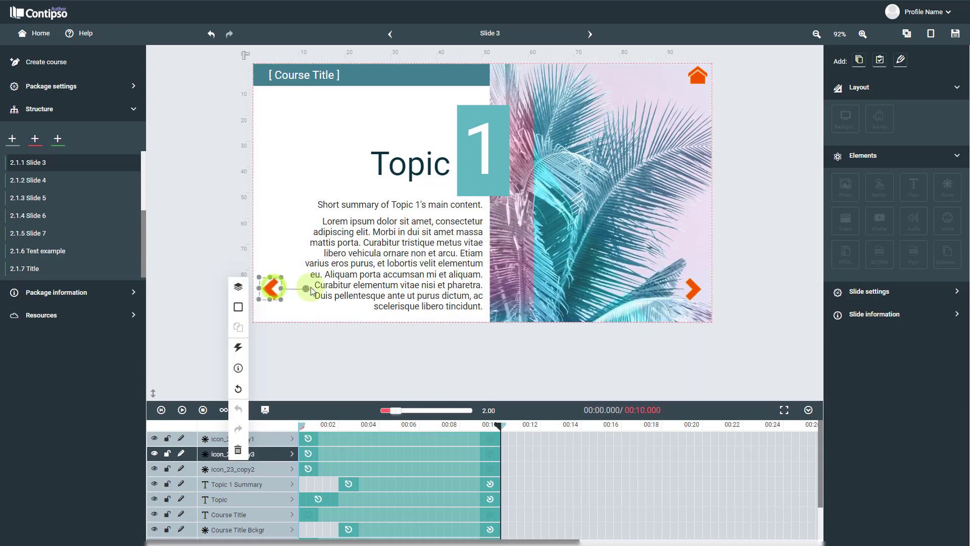
shift+click(691, 290)
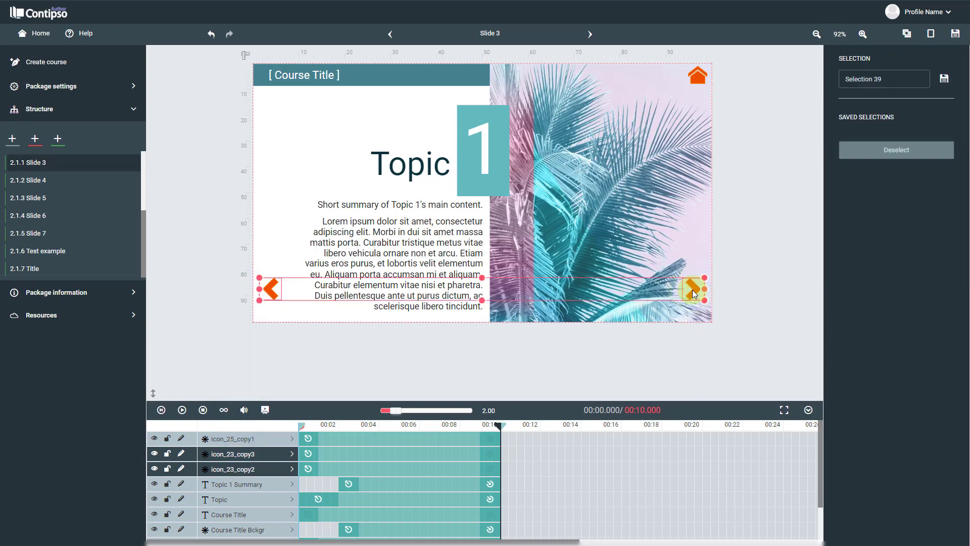
key(Up)
key(Up)
key(Up)
key(Up)
key(Up)
key(Up)
key(Up)
key(Up)
key(Up)
key(Up)
key(Up)
key(Up)
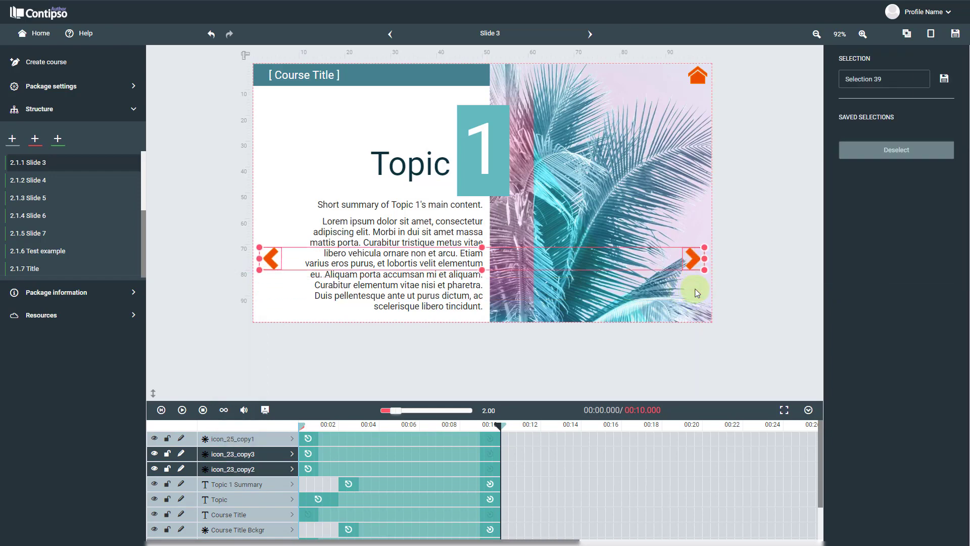
click(728, 268)
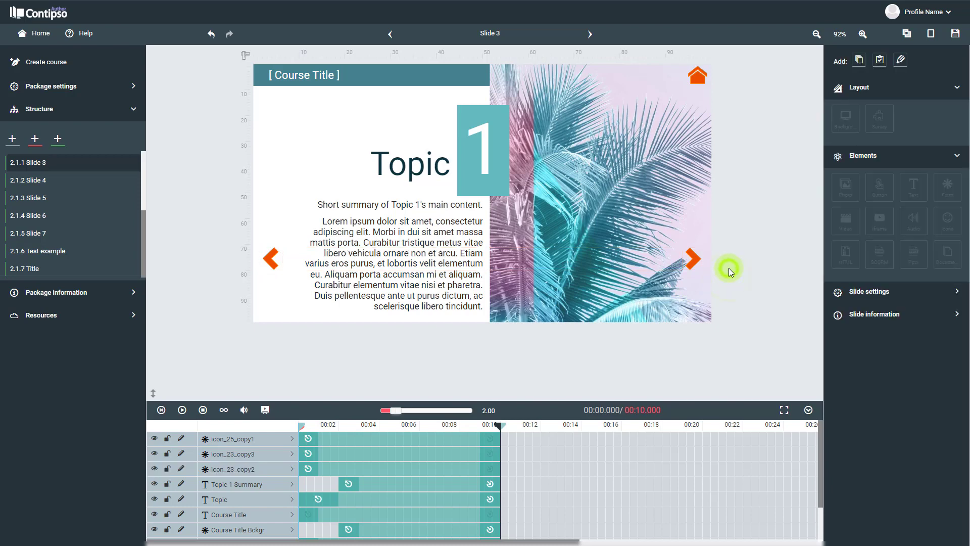
Compare the desktop layout of Slide 3 with its landscape phone layout, including the content below the fold
click(929, 37)
click(933, 60)
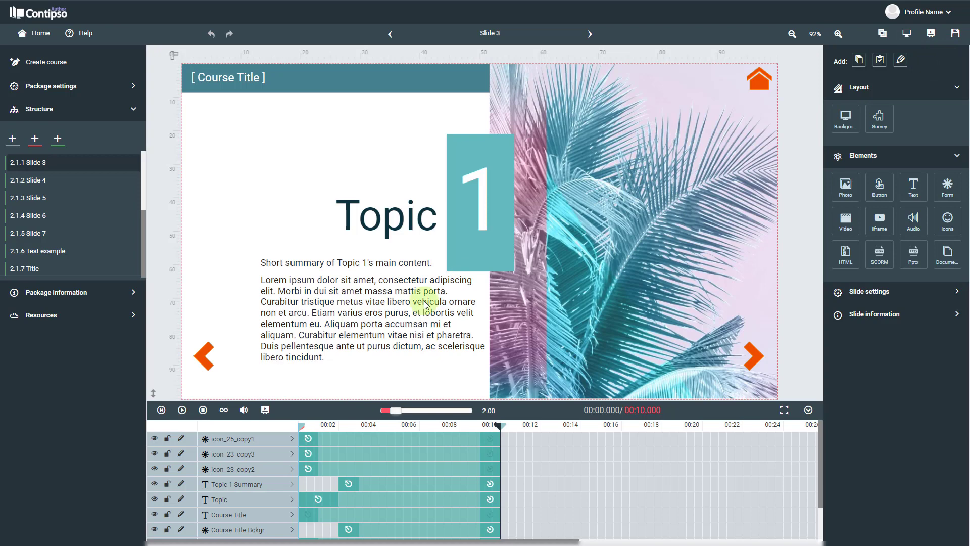
click(905, 34)
click(873, 57)
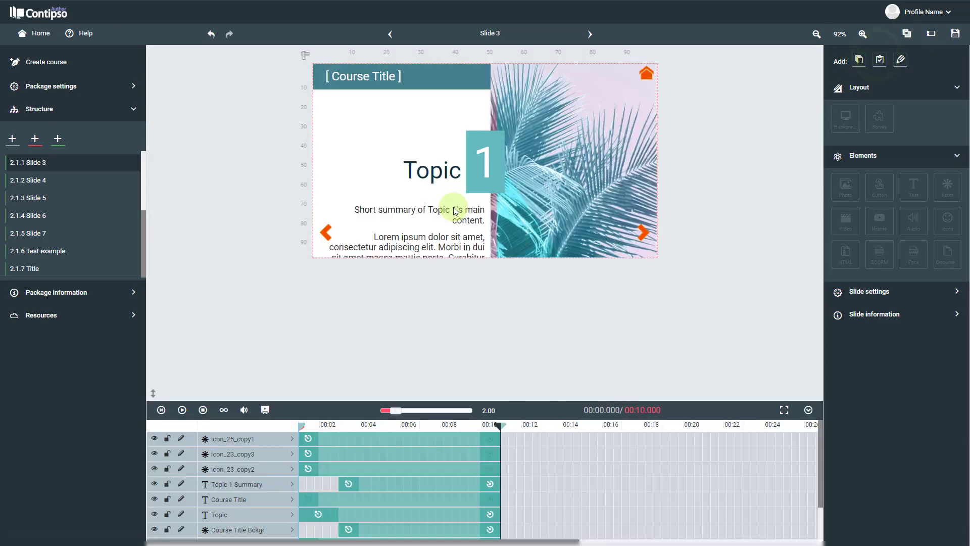
scroll(454, 210, down, 2)
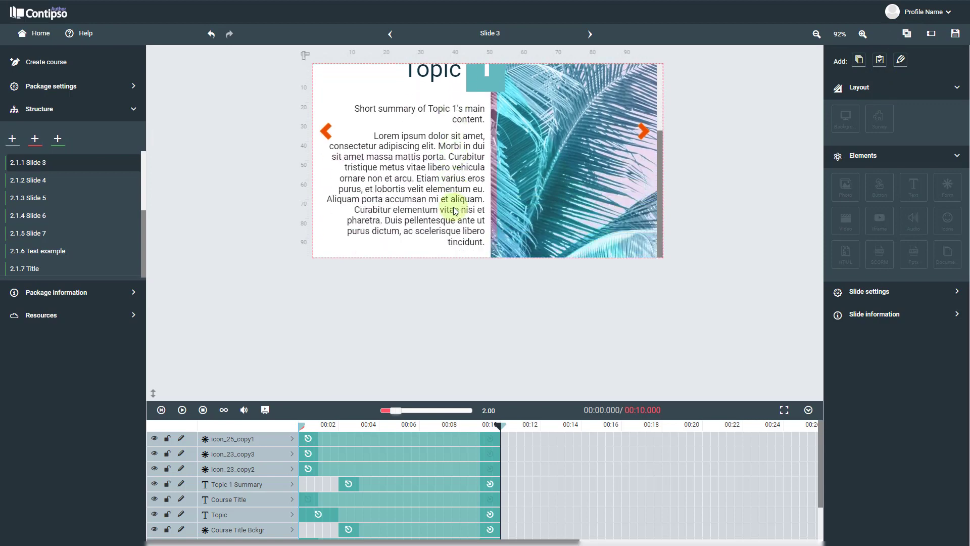
scroll(454, 210, up, 2)
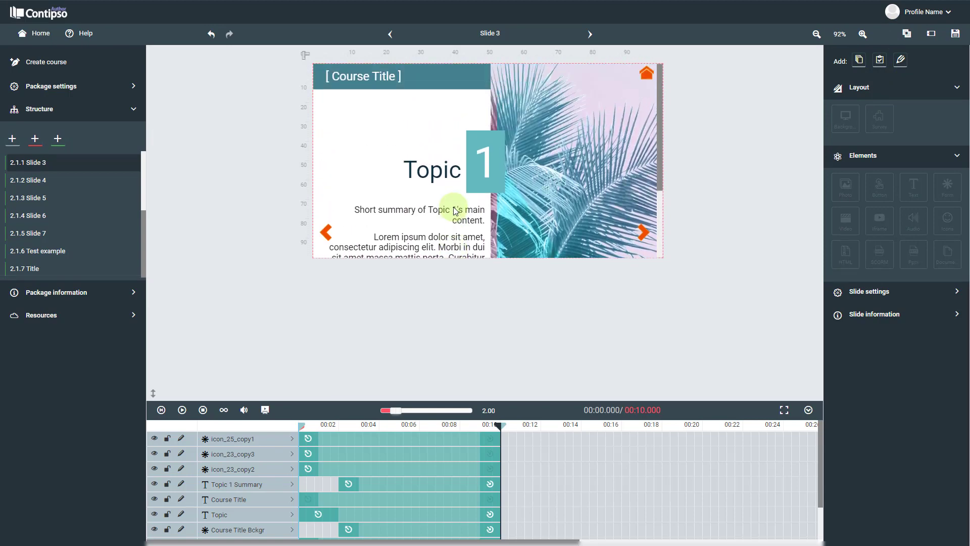
In the landscape phone layout, move the topic number, its background, the Topic title, summary and next arrow up together by about 16 ruler units
click(486, 162)
ctrl+click(493, 136)
ctrl+click(428, 167)
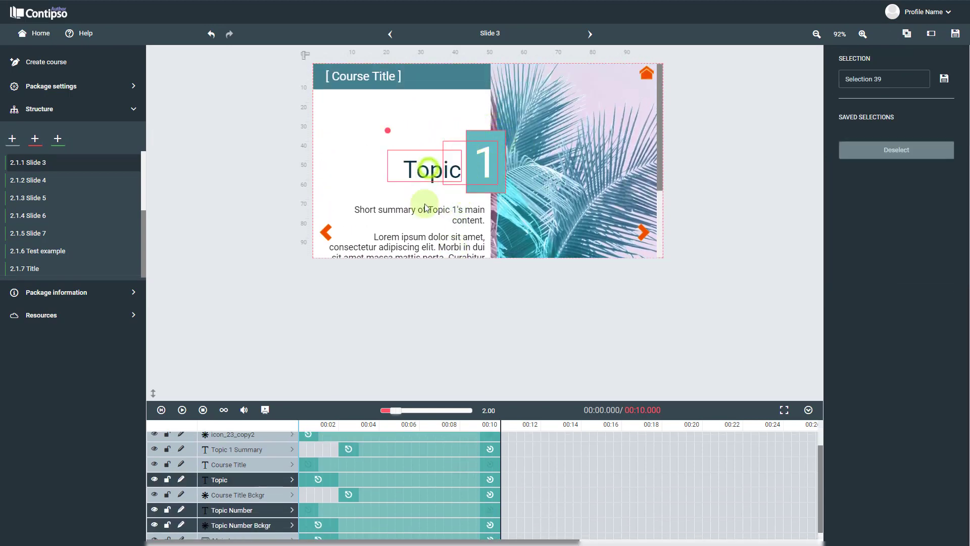
ctrl+click(422, 225)
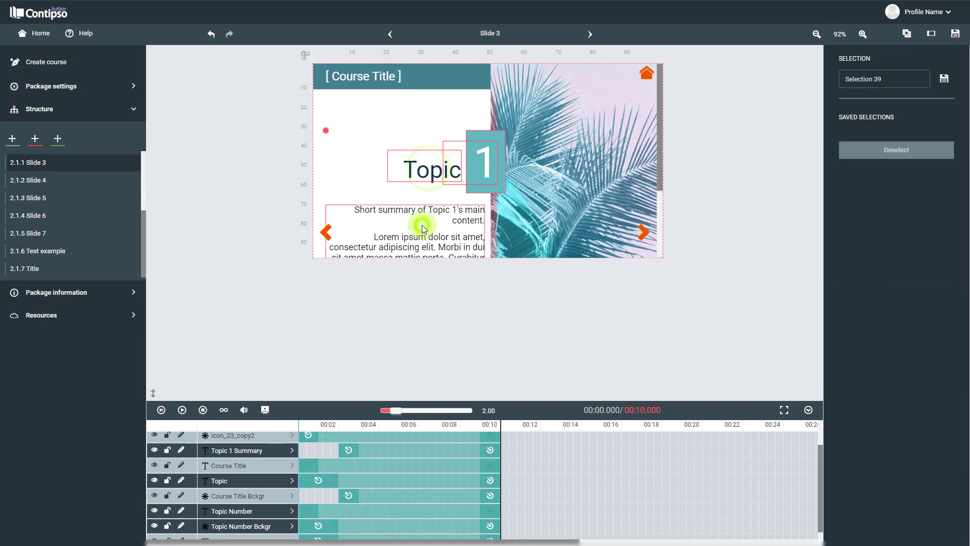
ctrl+click(644, 232)
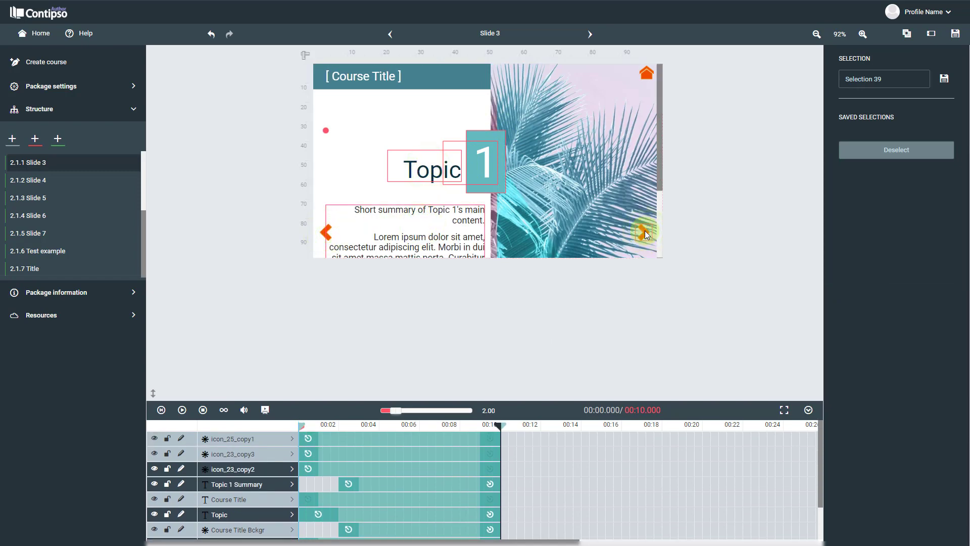
key(Up)
key(Up)
key(Up)
key(Up)
key(Up)
key(Up)
key(Up)
key(Up)
key(Up)
key(Up)
key(Up)
key(Up)
key(Up)
key(Up)
key(Up)
key(Up)
key(Up)
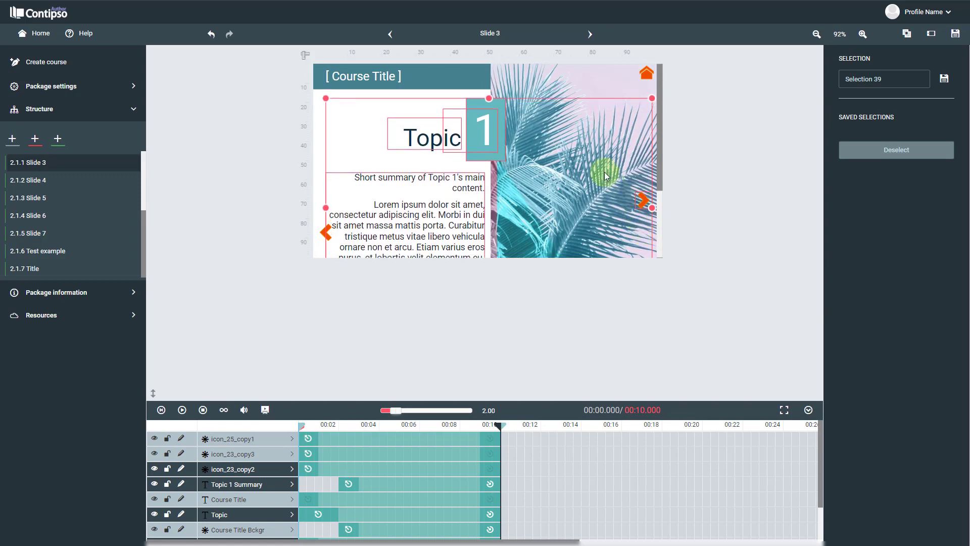
scroll(606, 176, down, 2)
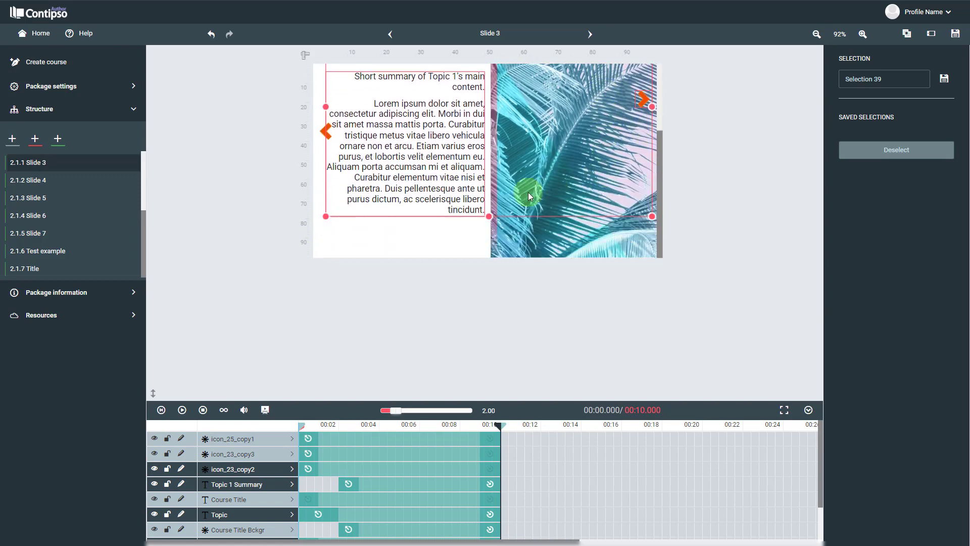
scroll(529, 192, up, 2)
click(458, 195)
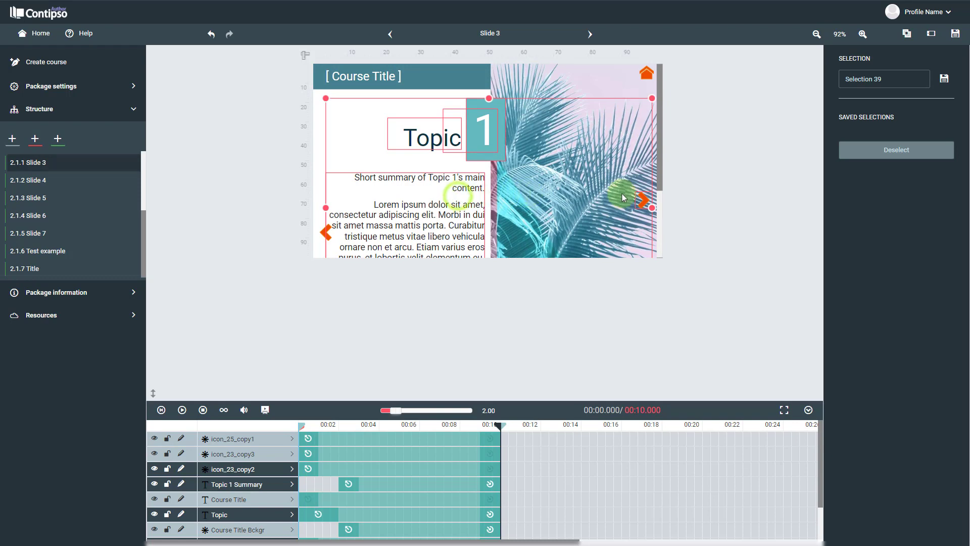
click(698, 192)
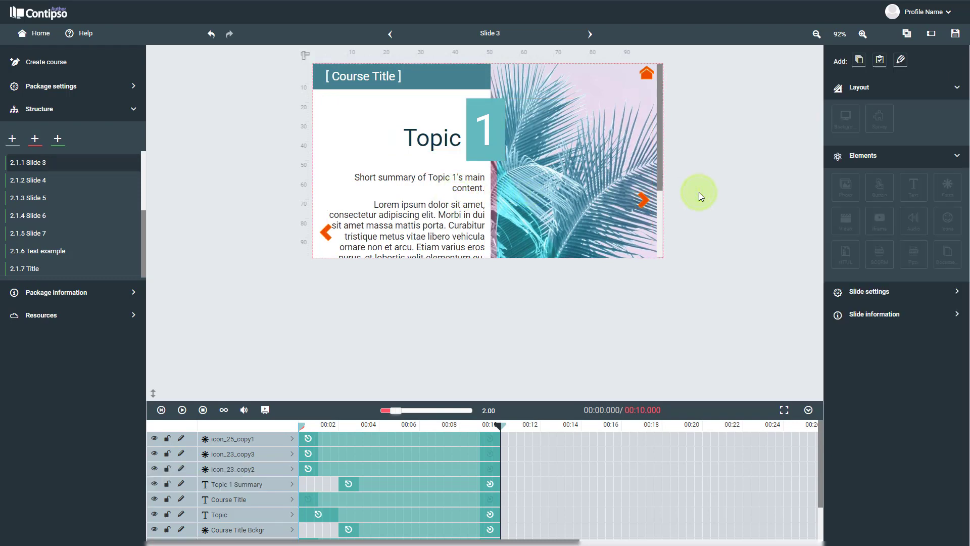
Examine the full length of Slide 3 in the portrait phone layout for empty space below the text
click(926, 32)
click(881, 53)
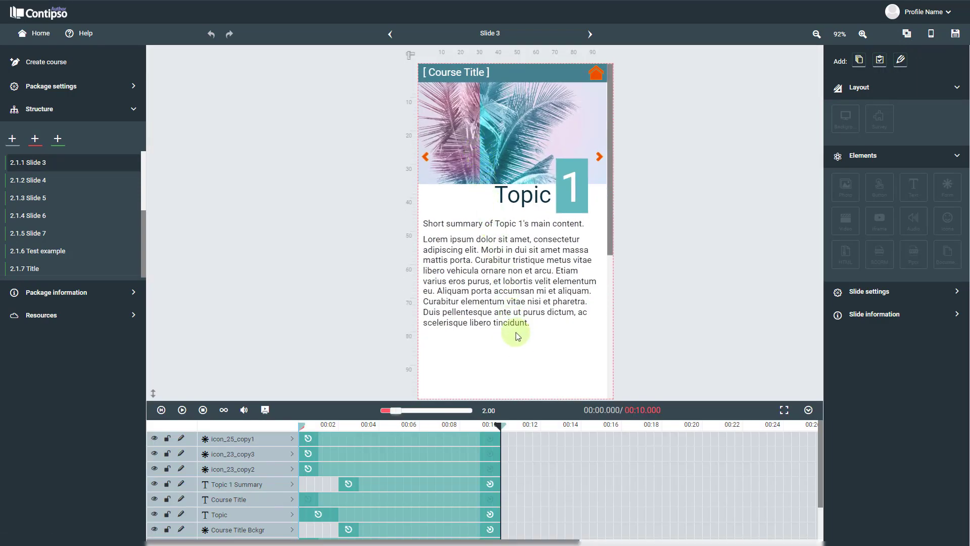
scroll(519, 348, down, 5)
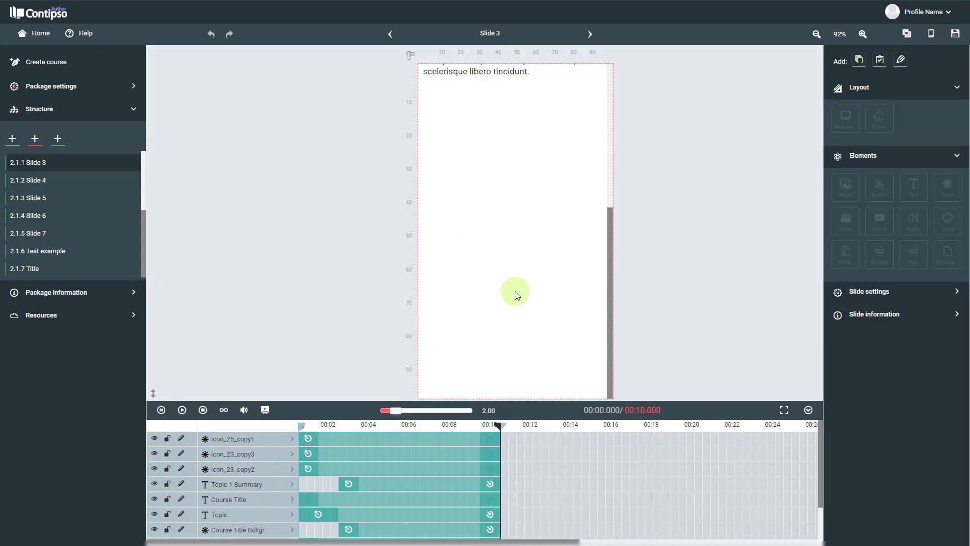
scroll(515, 292, up, 5)
scroll(515, 292, down, 5)
scroll(515, 291, up, 5)
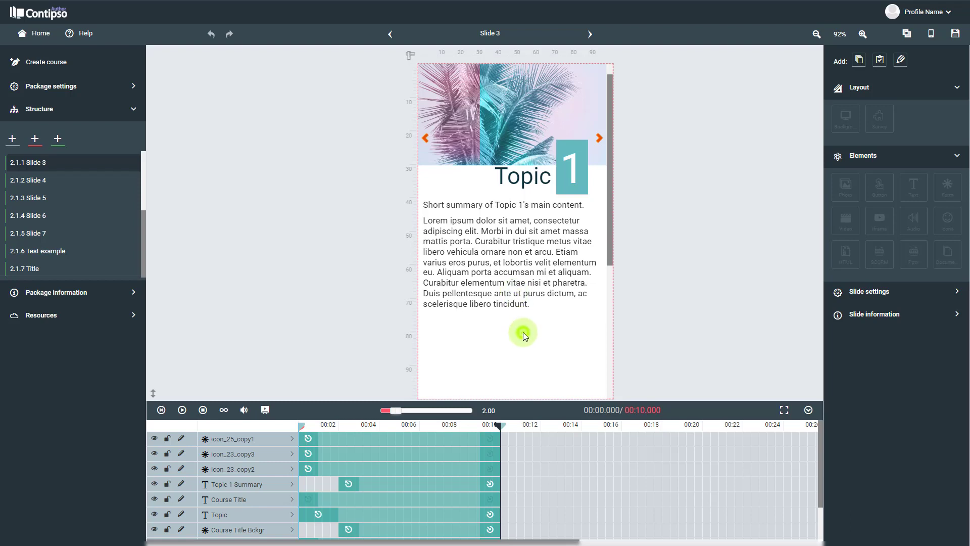
scroll(523, 332, up, 1)
scroll(523, 332, up, 1)
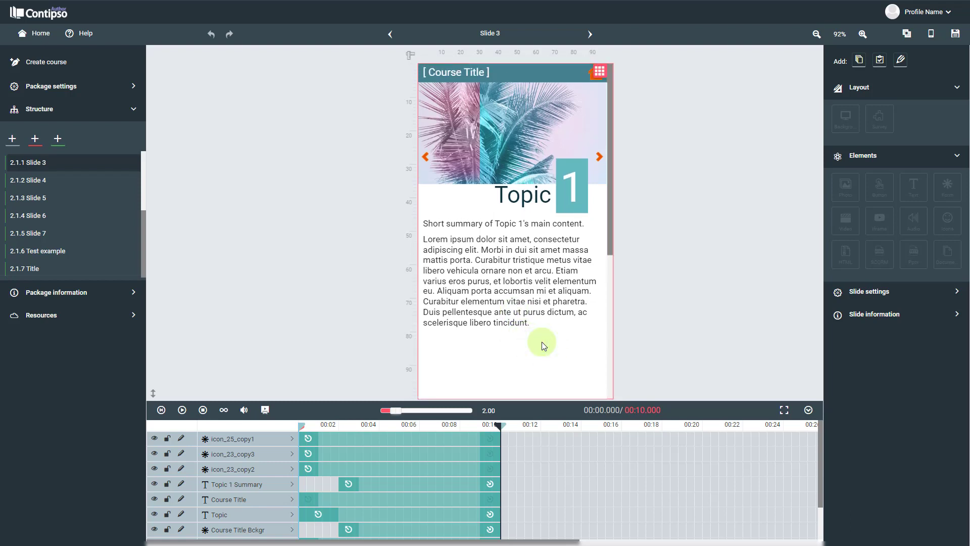
Edit the slide's grid in the portrait phone layout and set the grid element's height to 110%
click(601, 73)
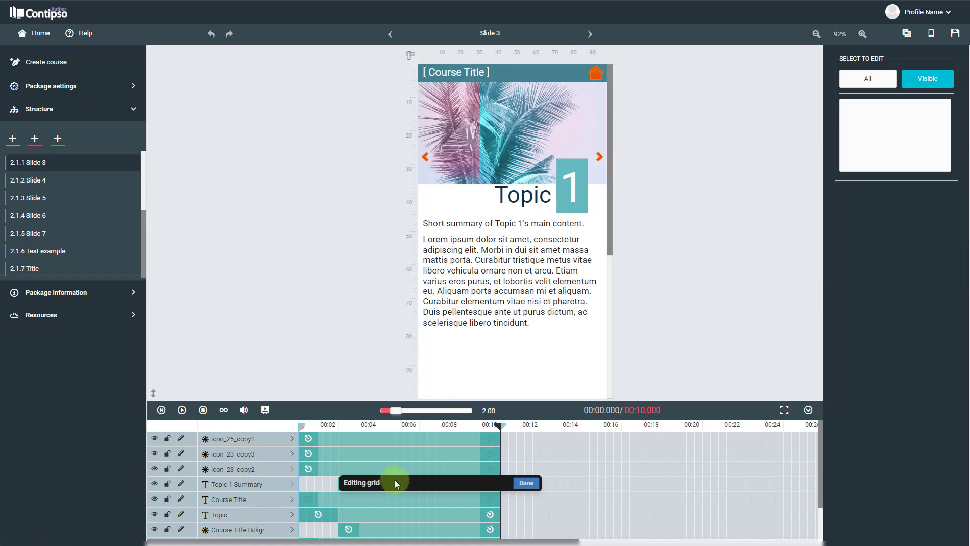
scroll(539, 261, down, 5)
scroll(538, 262, up, 4)
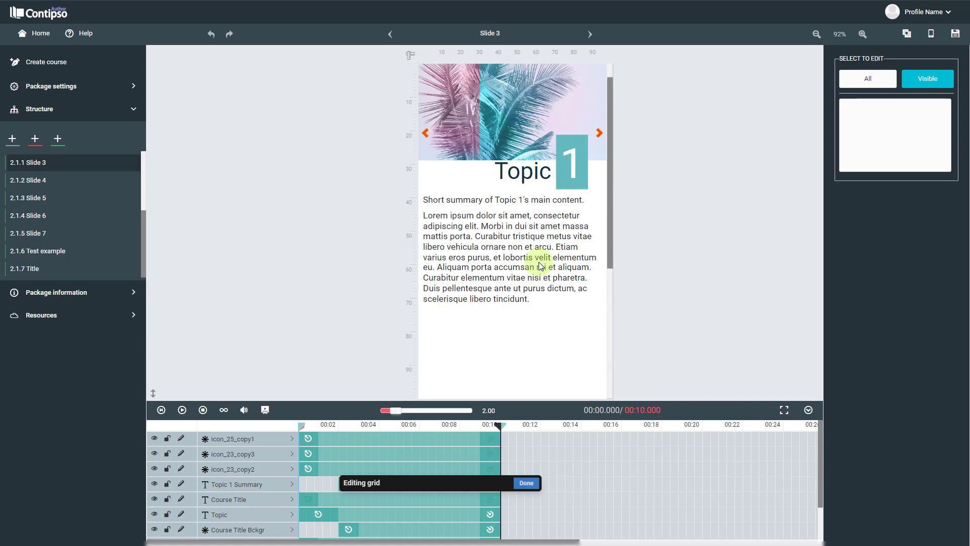
scroll(539, 261, down, 3)
scroll(538, 261, up, 4)
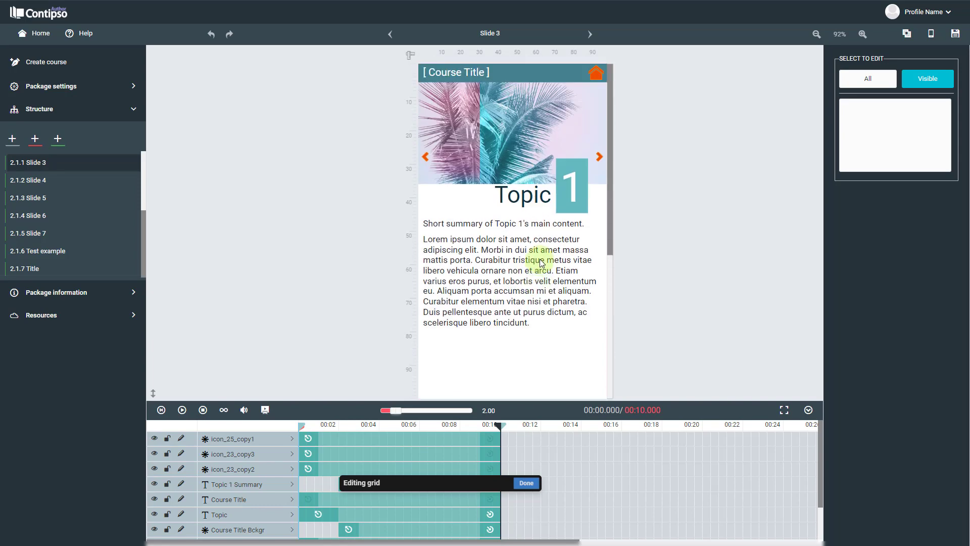
scroll(540, 261, down, 5)
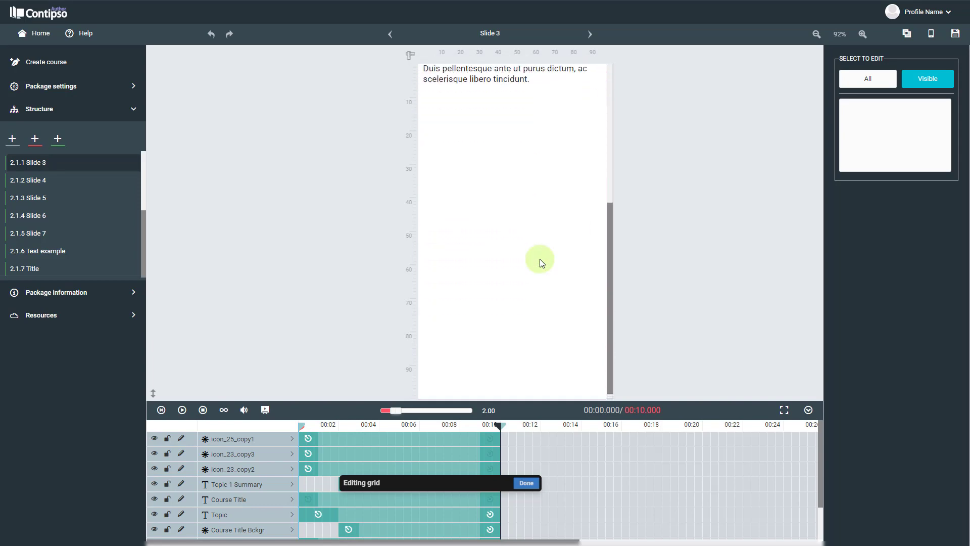
scroll(540, 262, up, 5)
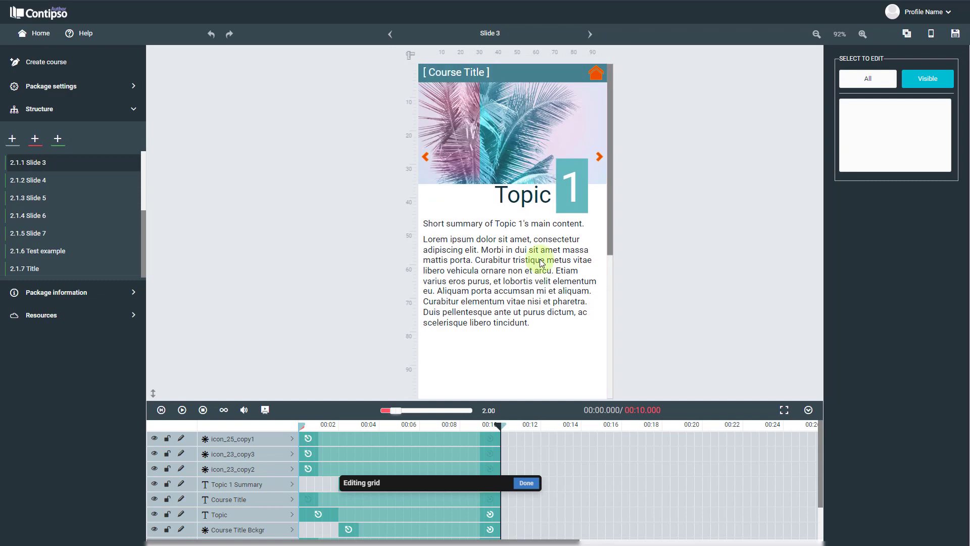
click(909, 131)
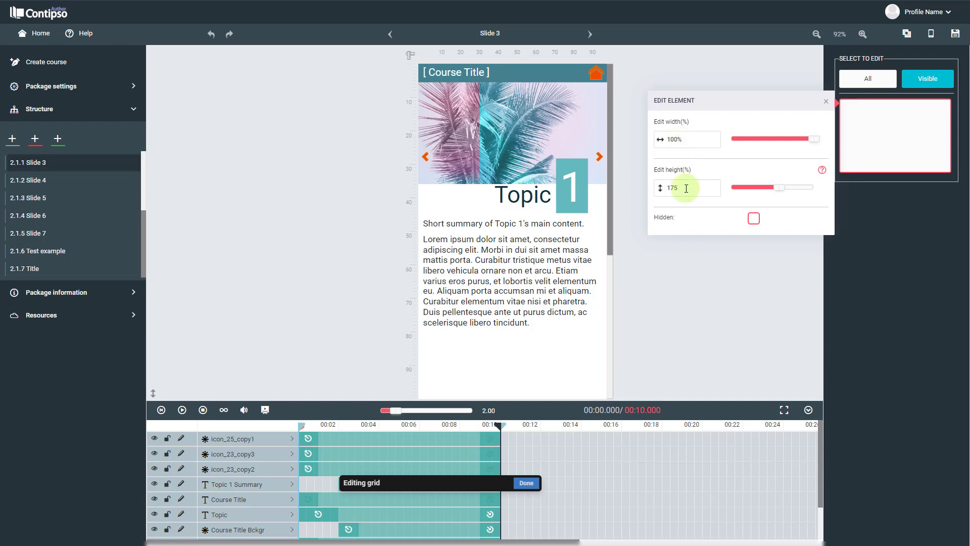
drag(686, 188, 672, 187)
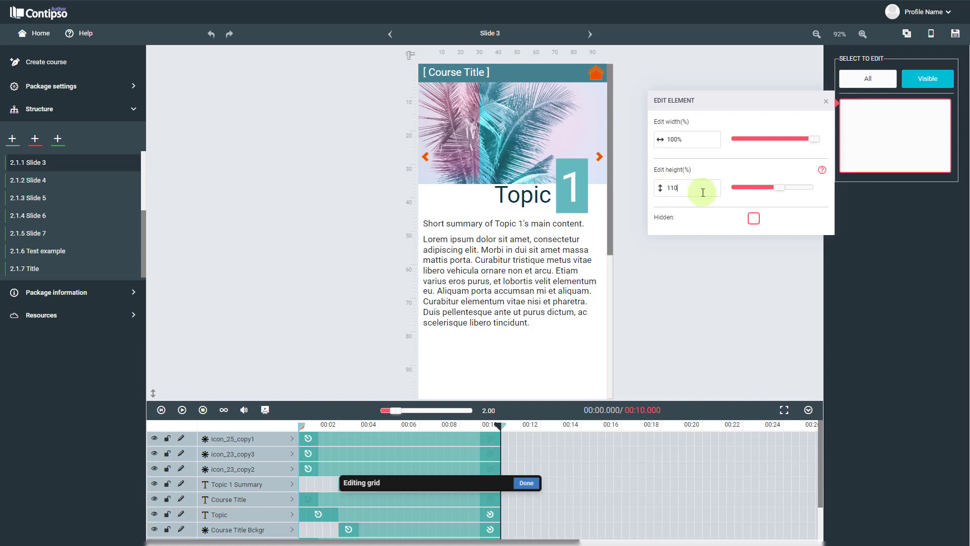
key(Return)
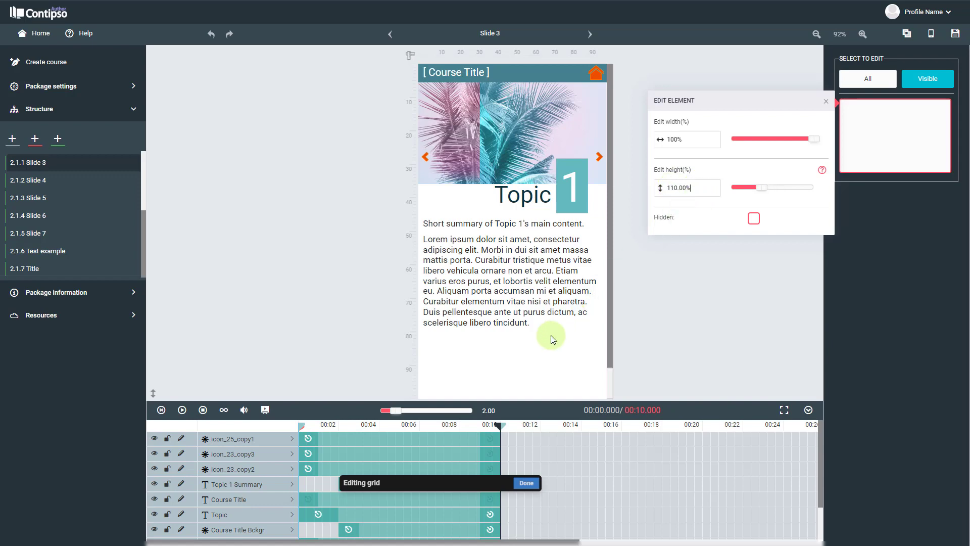
Check how far the portrait phone slide extends below the summary text at its new height
scroll(551, 336, down, 1)
scroll(551, 336, up, 1)
scroll(551, 335, down, 1)
scroll(551, 335, up, 1)
scroll(551, 335, up, 1)
scroll(550, 335, down, 1)
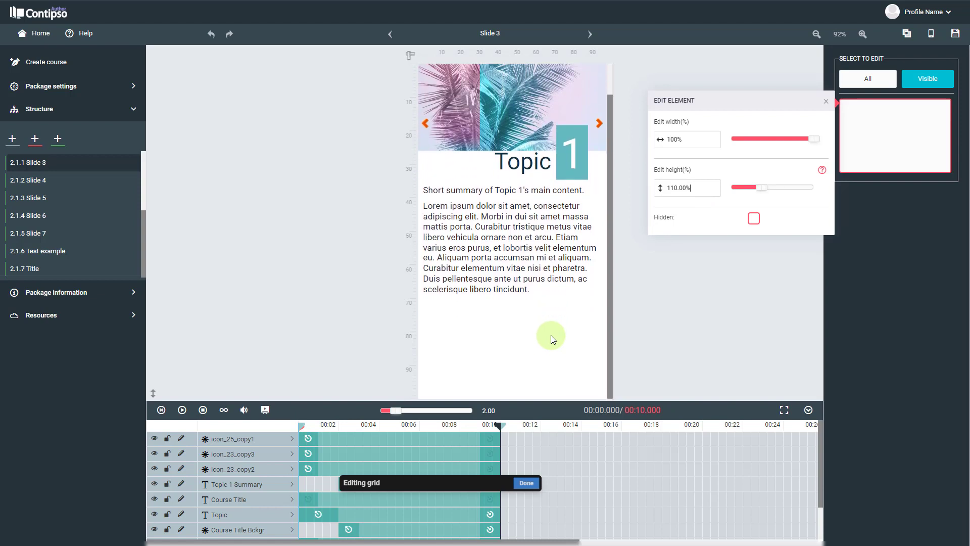
scroll(551, 335, up, 1)
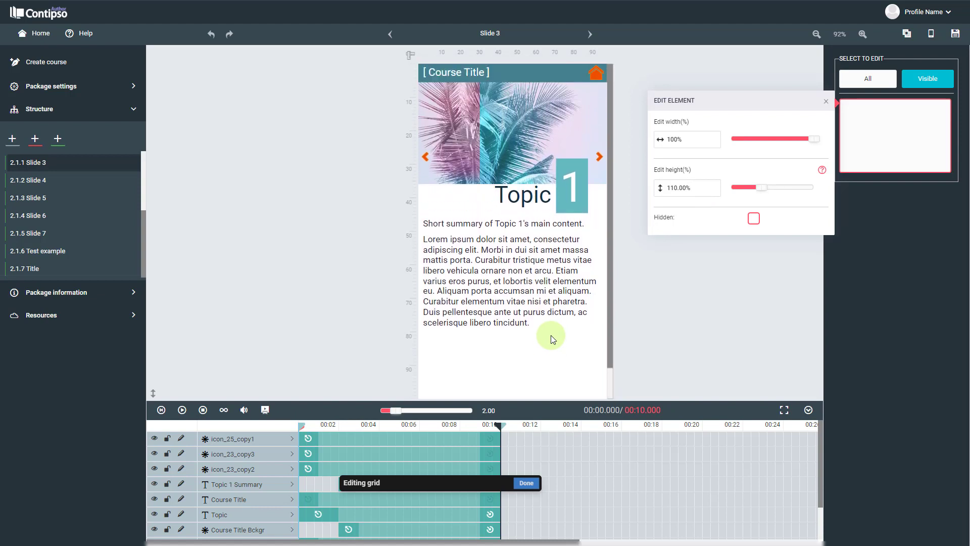
Finish editing the grid and save the portrait phone layout of Slide 3
click(825, 105)
click(526, 484)
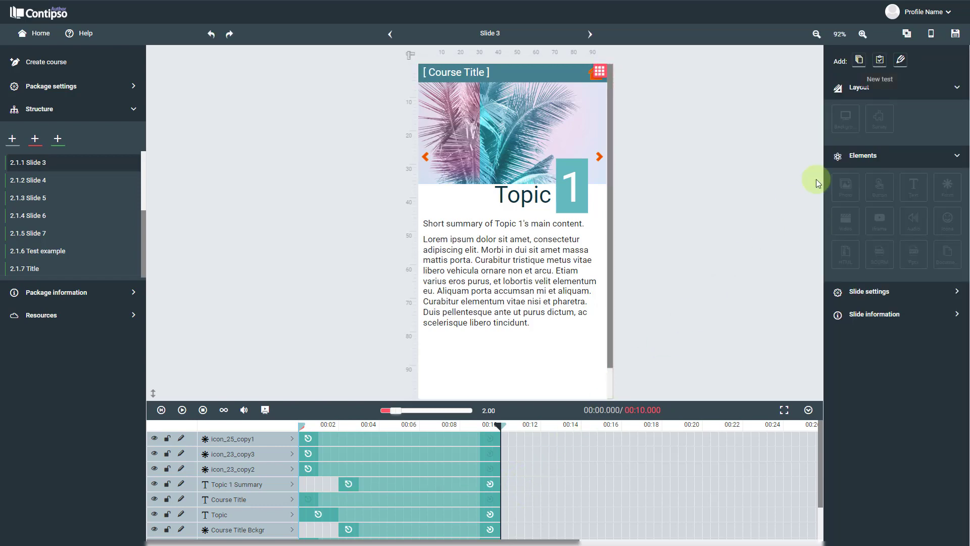
click(954, 34)
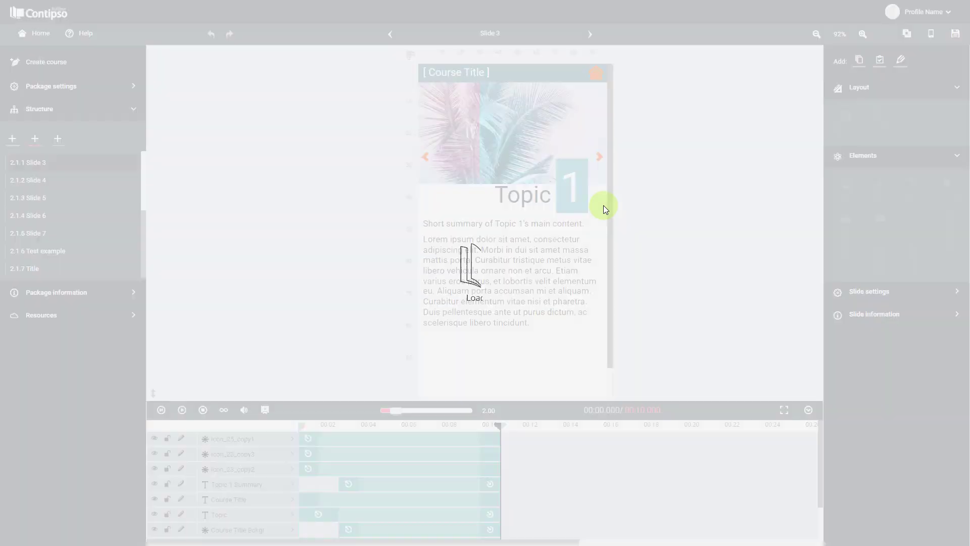
scroll(503, 246, down, 1)
scroll(502, 248, up, 1)
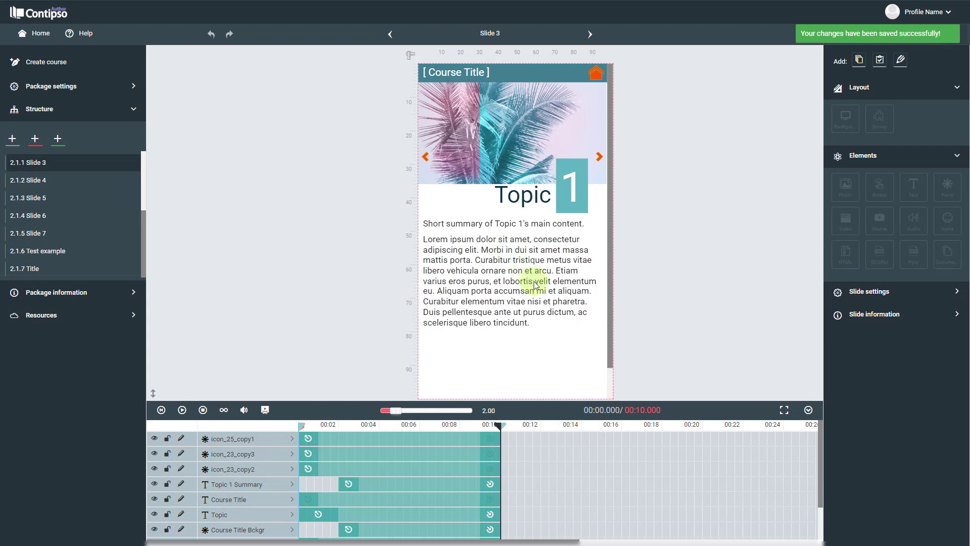
scroll(540, 289, down, 1)
scroll(541, 289, up, 1)
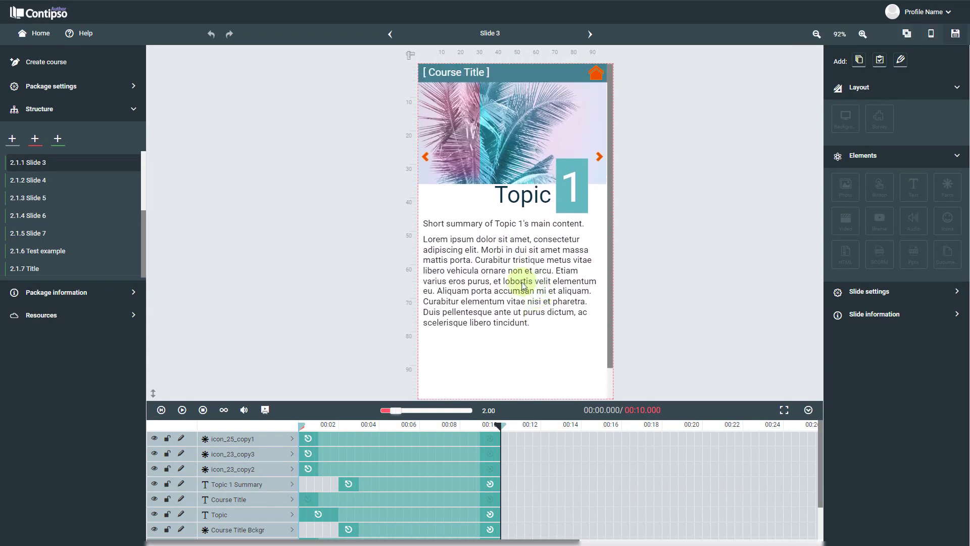
Open Slide 4 and stretch the leaf and ladybug pictures down to just above the summary text
click(88, 181)
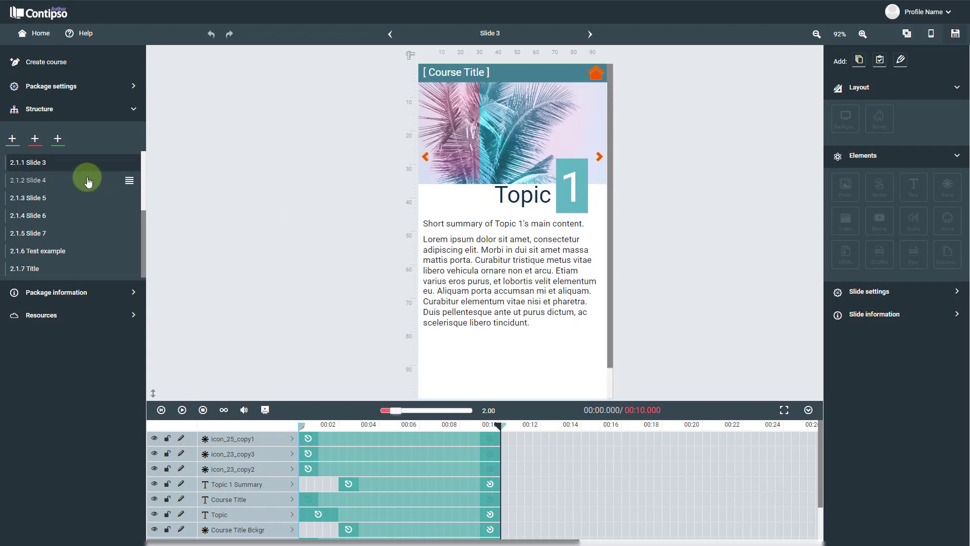
click(87, 180)
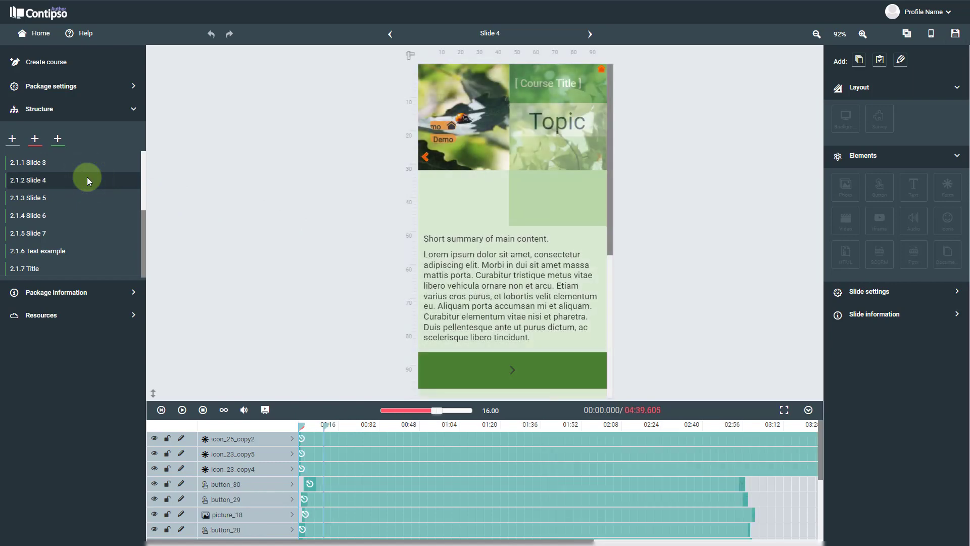
click(524, 193)
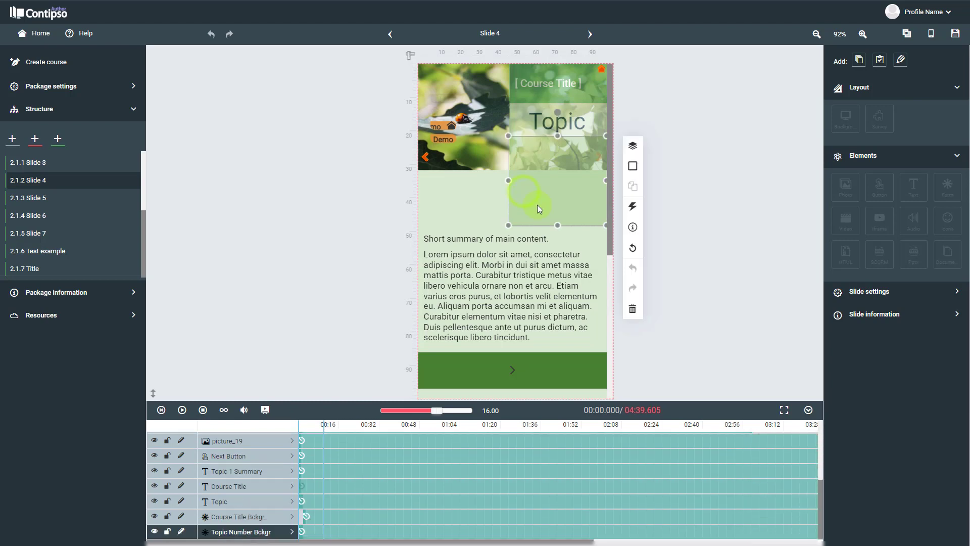
drag(557, 225, 508, 228)
click(554, 165)
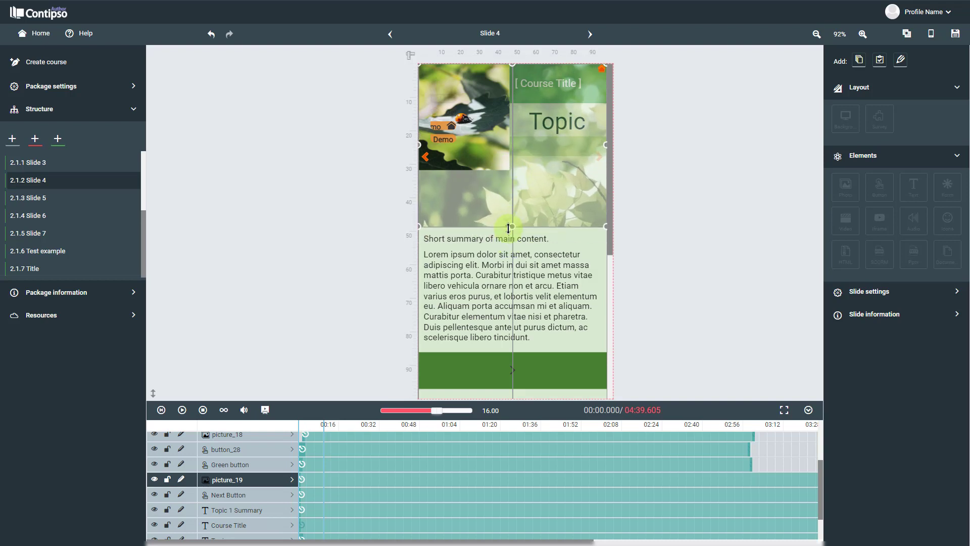
click(472, 162)
drag(463, 170, 462, 226)
Send the ladybug picture to the back layer, behind the small buttons
click(583, 178)
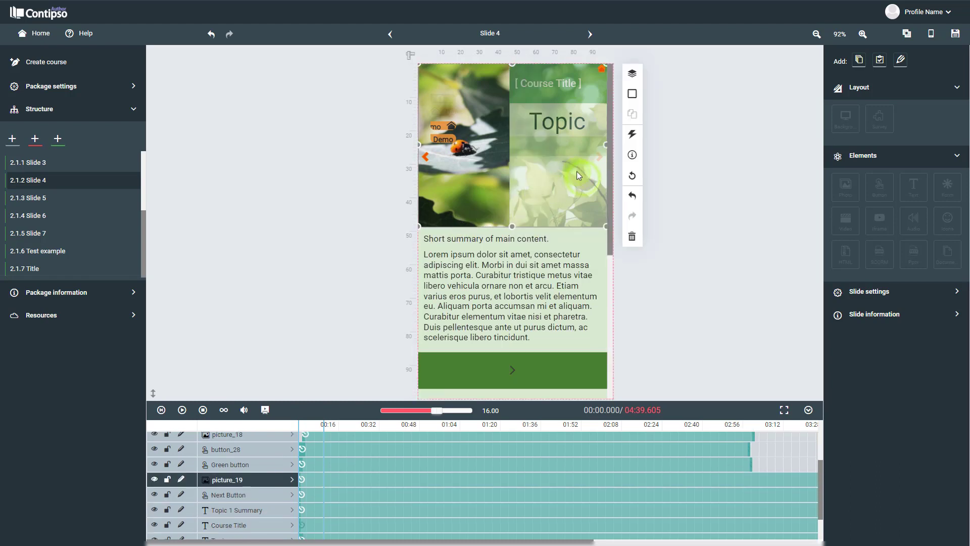
click(560, 152)
click(444, 138)
click(473, 208)
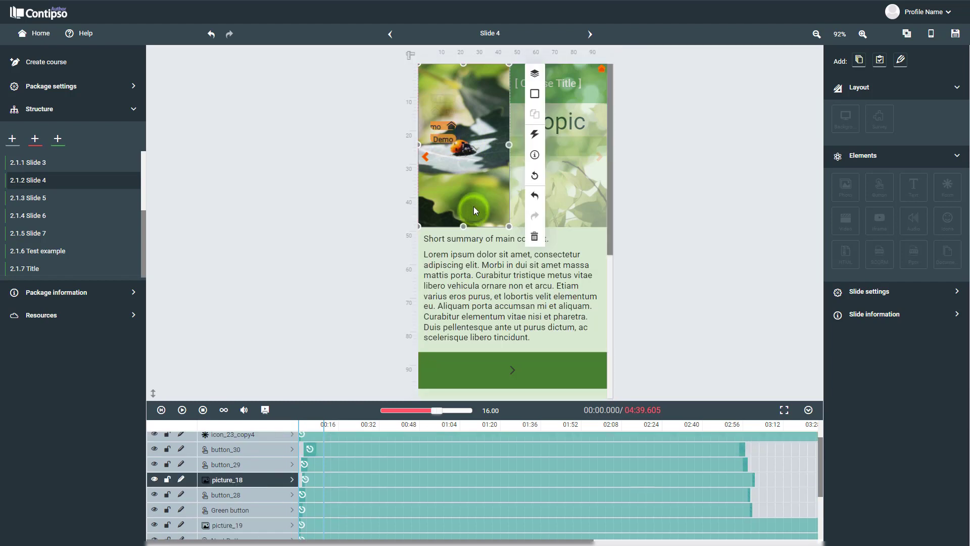
click(534, 73)
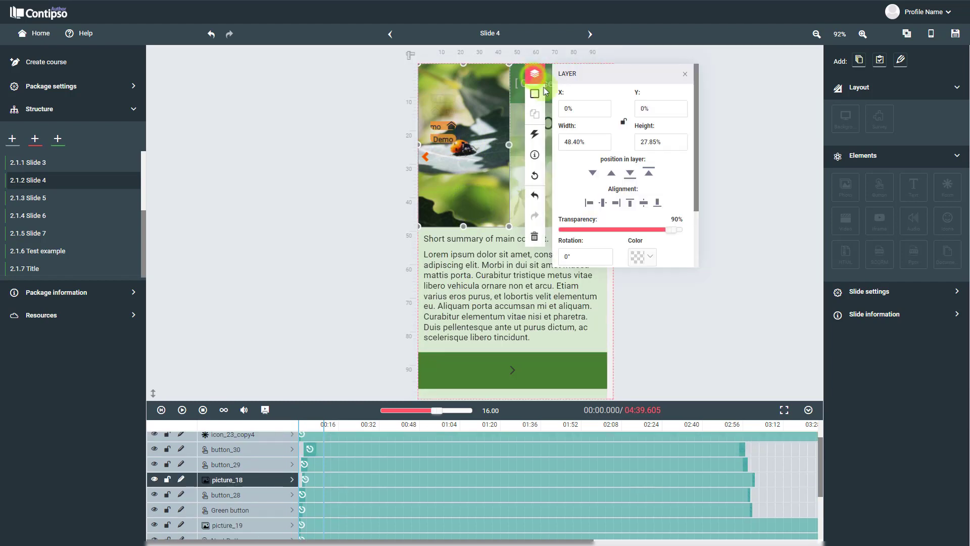
click(629, 177)
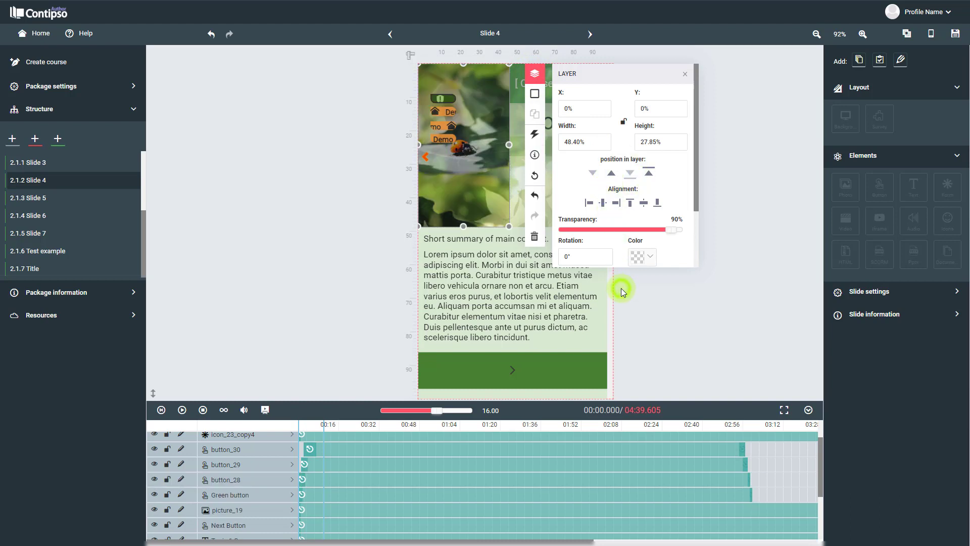
Select the four small buttons together and enlarge them as a group to about 33 by 37 ruler units
click(450, 102)
ctrl+click(446, 112)
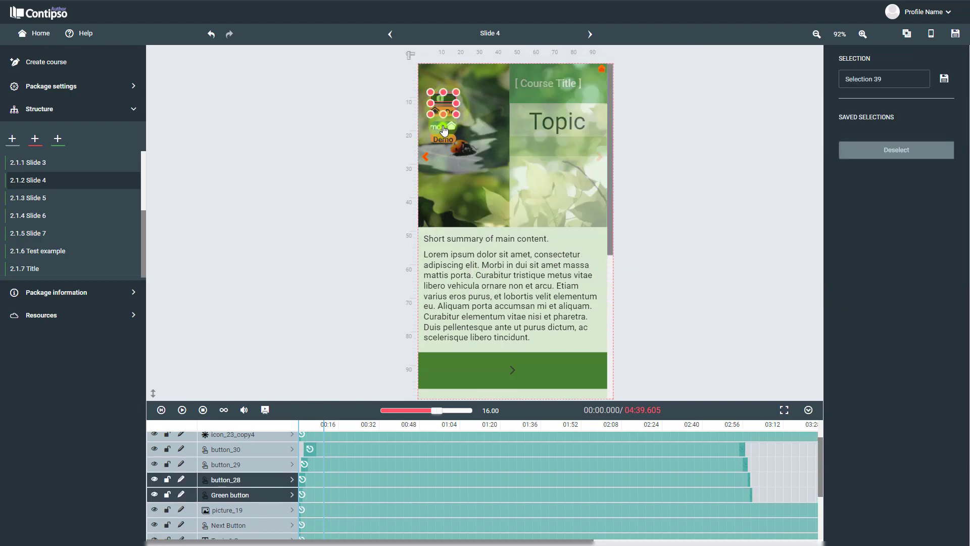
ctrl+click(445, 126)
ctrl+click(444, 140)
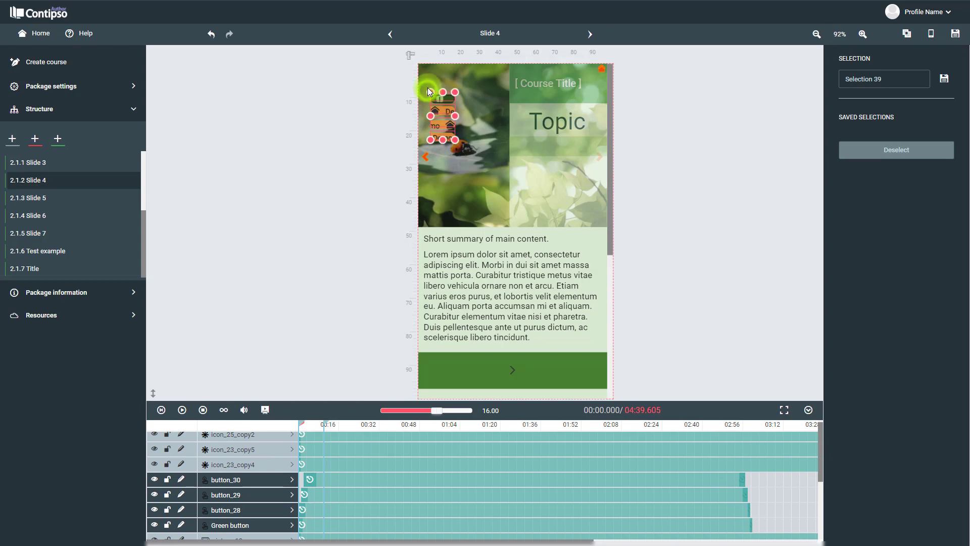
drag(455, 138, 504, 204)
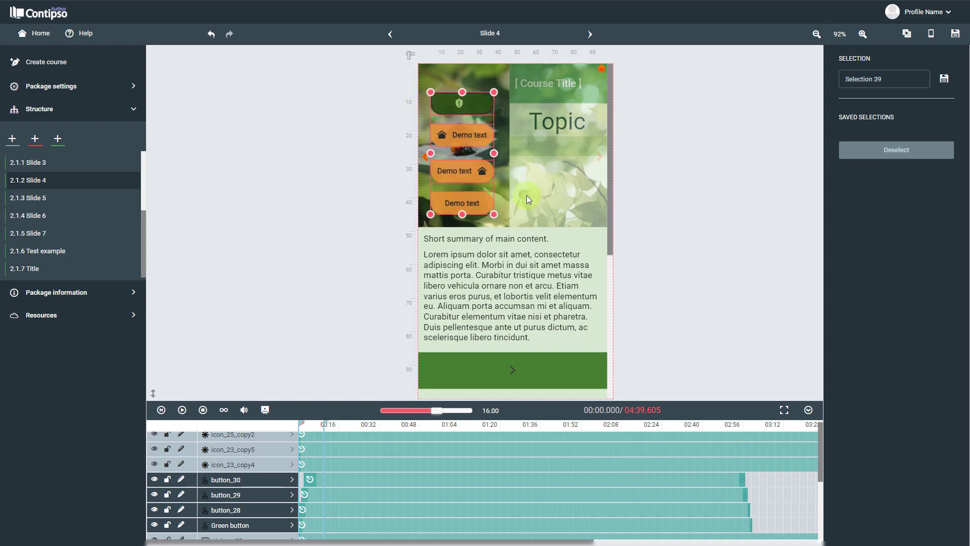
Narrow the leaf picture to about 54% width and stretch the green Topic background over the space beside it, up to the slide's top
click(574, 175)
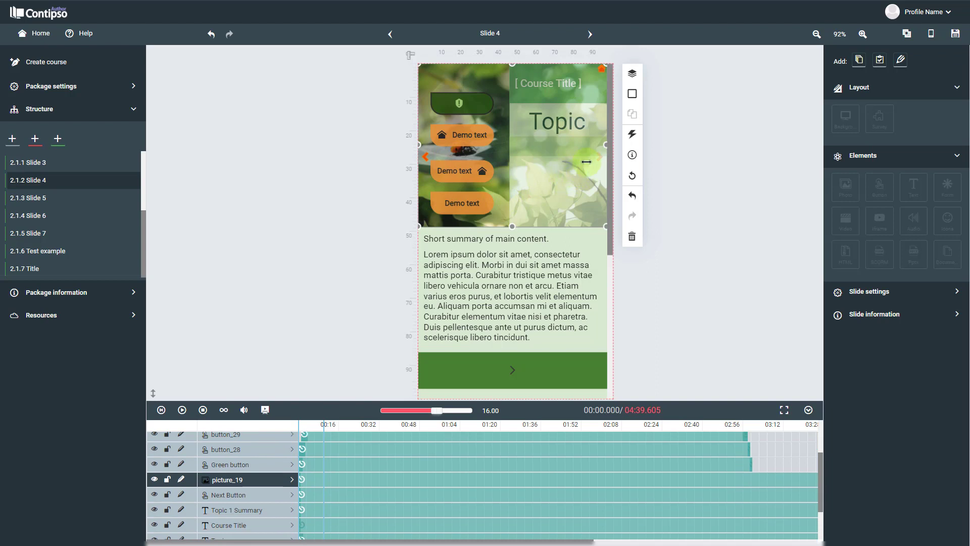
drag(605, 145, 515, 145)
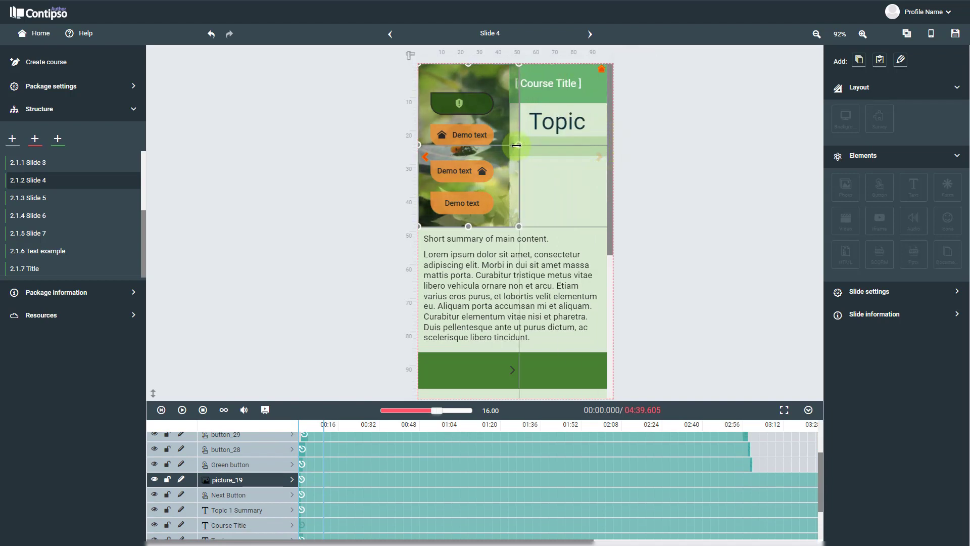
click(577, 146)
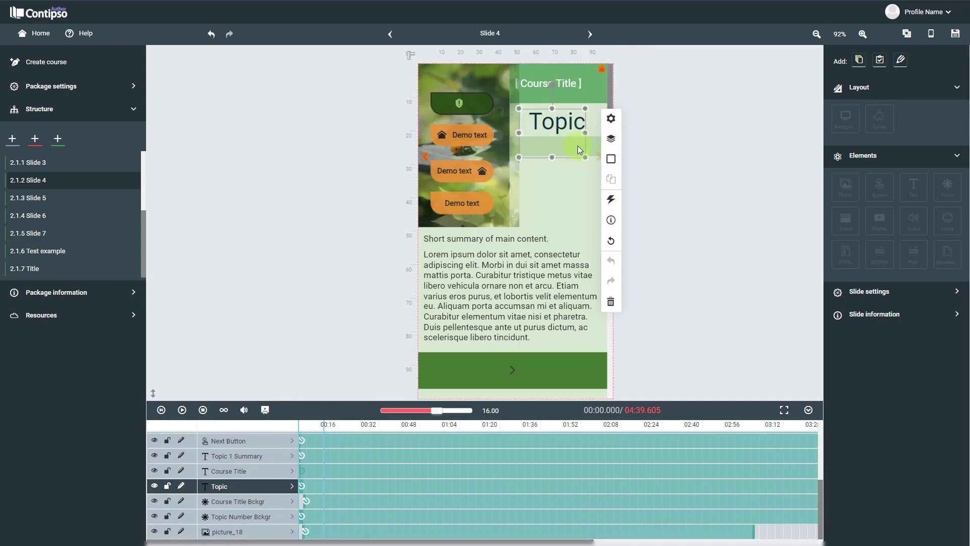
drag(551, 158, 559, 233)
click(555, 151)
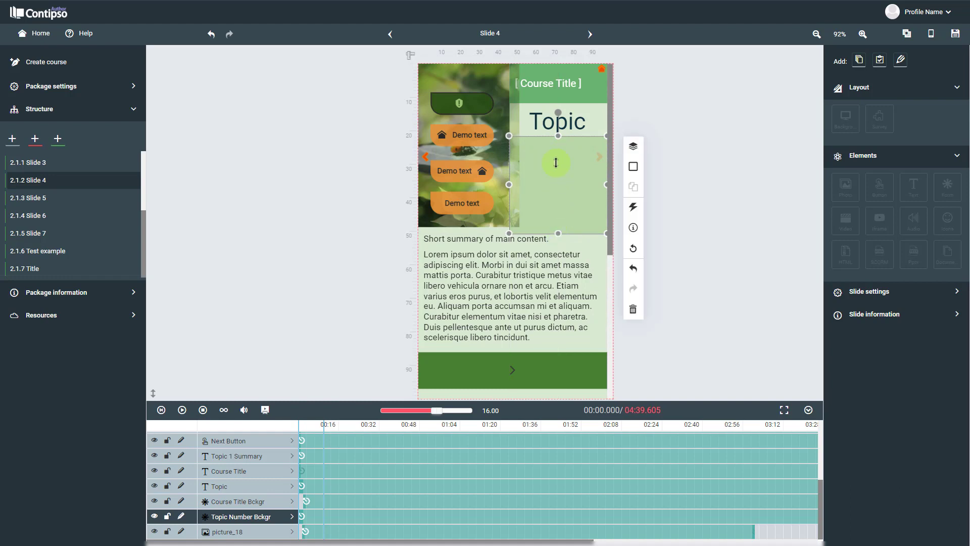
drag(558, 135, 562, 62)
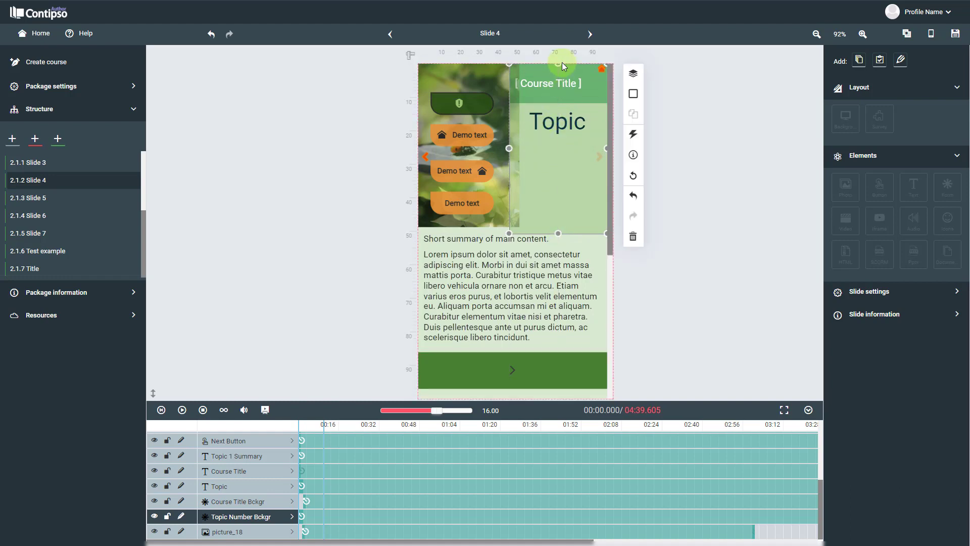
drag(508, 148, 520, 151)
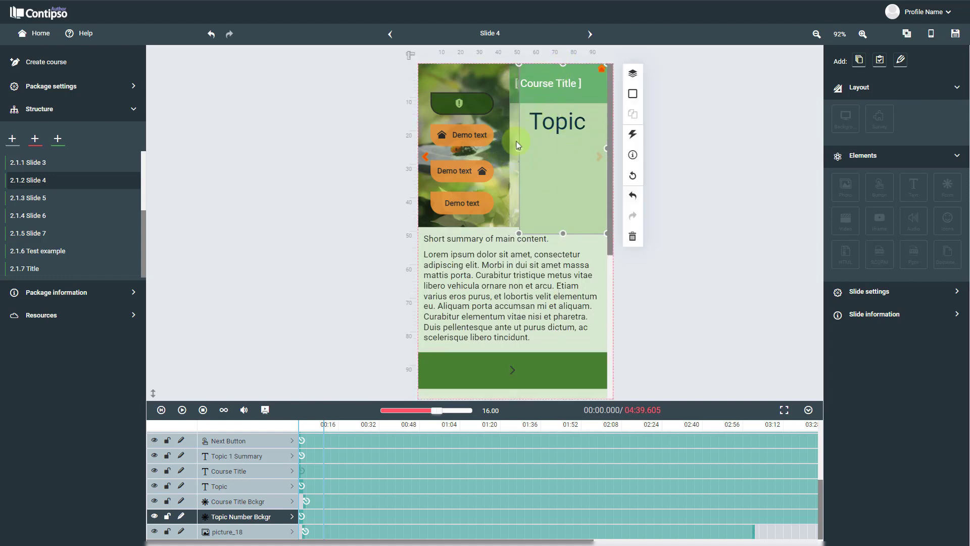
Send the leaf picture to the back layer and widen the ladybug picture to match its width
click(489, 78)
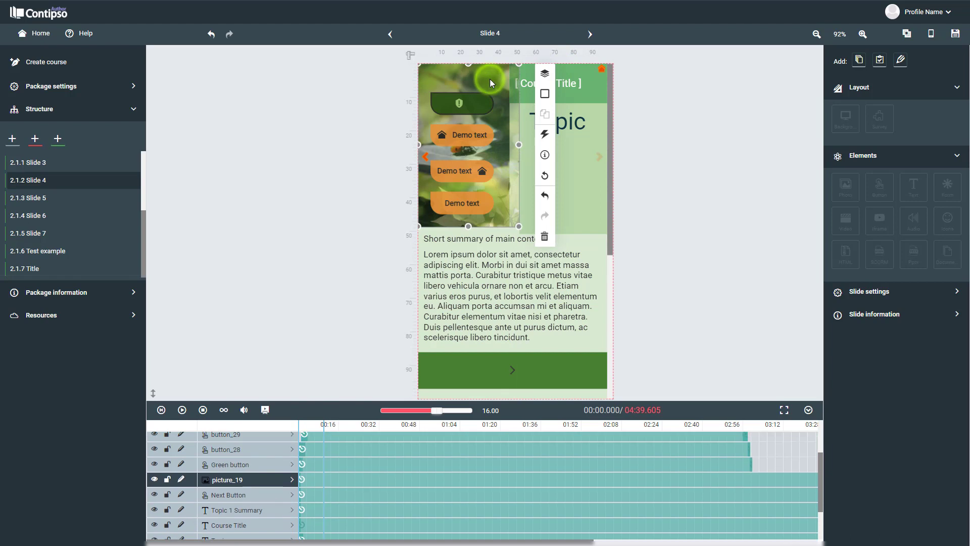
click(544, 74)
click(641, 174)
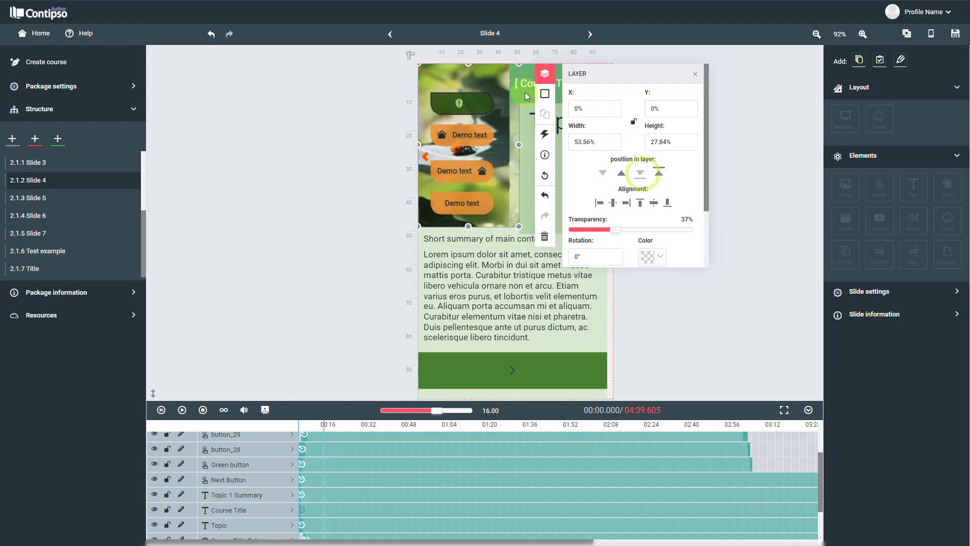
click(491, 69)
drag(509, 144, 522, 144)
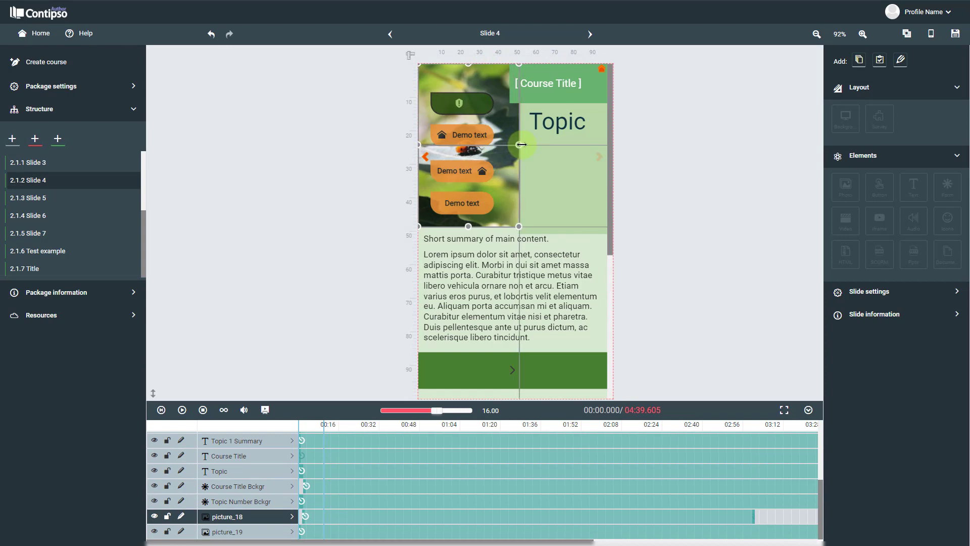
Align the Topic background's bottom with the pictures, and fit the Course Title and its background into the column beside them
click(572, 221)
drag(560, 233, 561, 226)
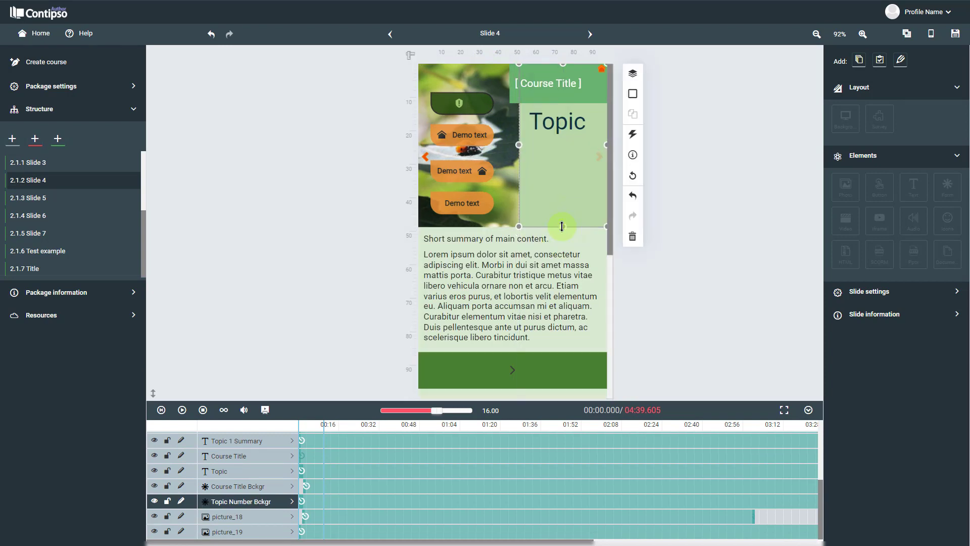
click(512, 93)
drag(509, 83, 564, 70)
click(538, 85)
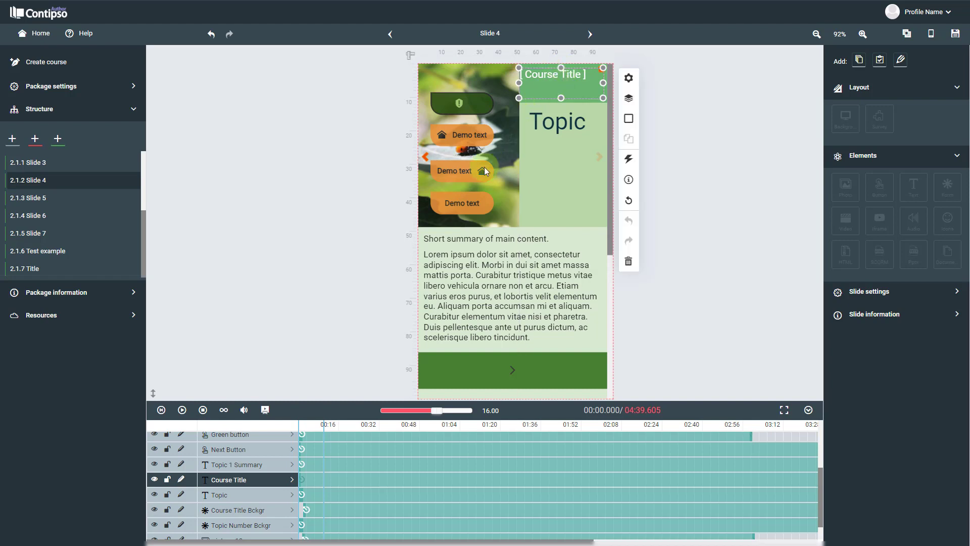
Select all four buttons and move them about 5 ruler units right and 3 up to centre them on the ladybug picture
click(461, 202)
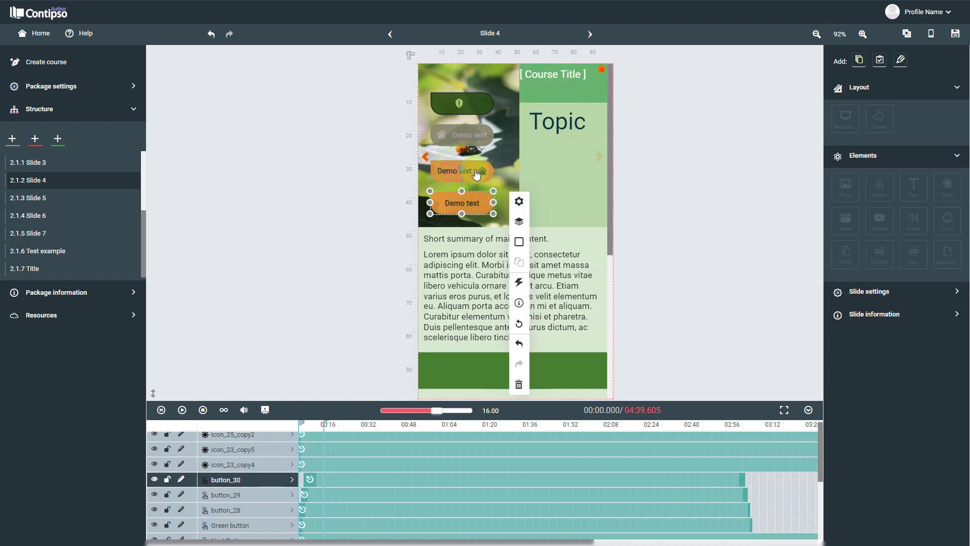
shift+click(476, 170)
shift+click(463, 134)
shift+click(476, 106)
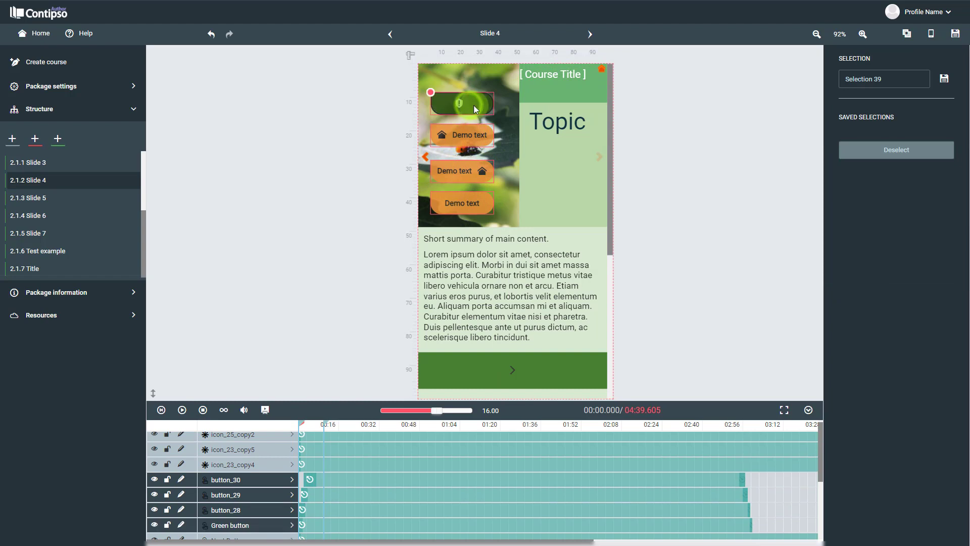
mouse_move(474, 105)
mouse_down()
mouse_move(486, 104)
mouse_move(483, 95)
mouse_up()
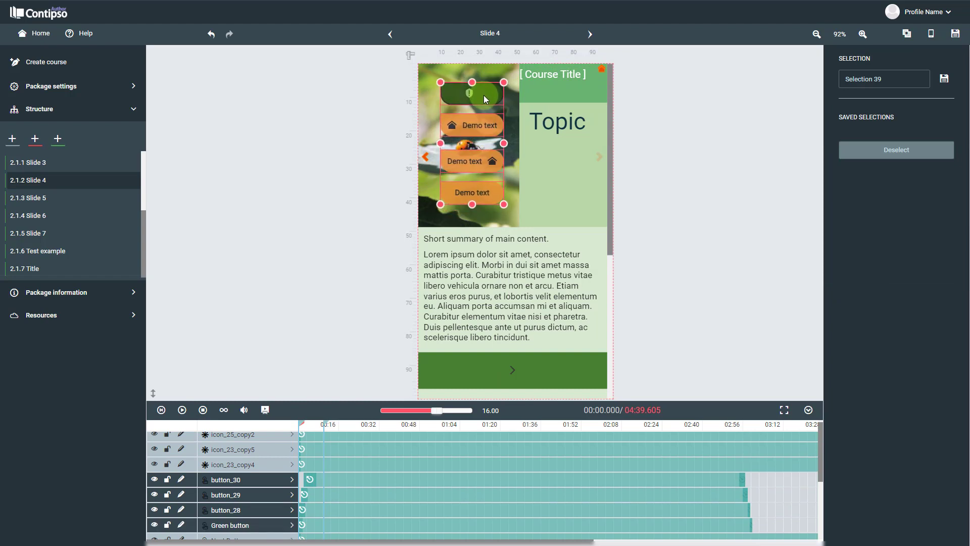
Enlarge the orange home icon and place it beside the Course Title in the slide's upper corner
click(601, 71)
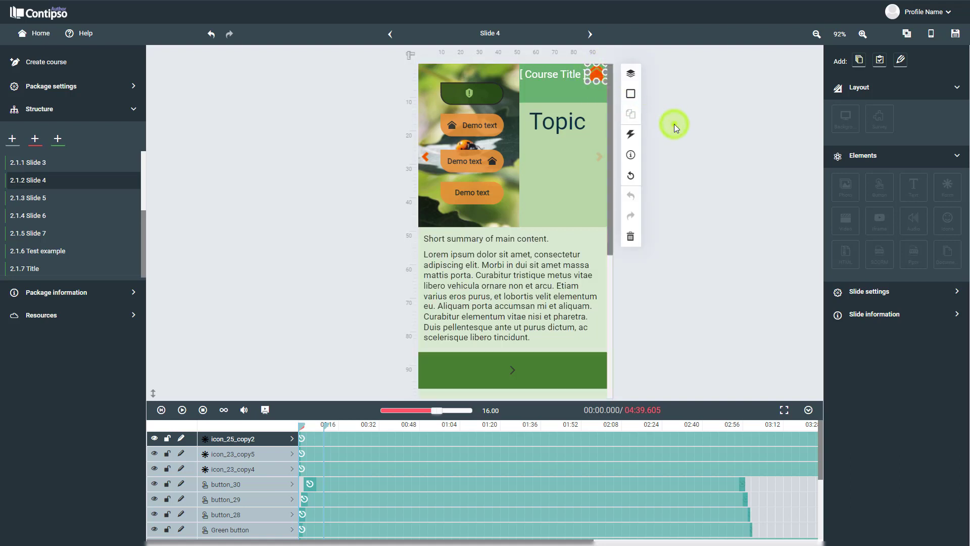
click(674, 123)
click(596, 80)
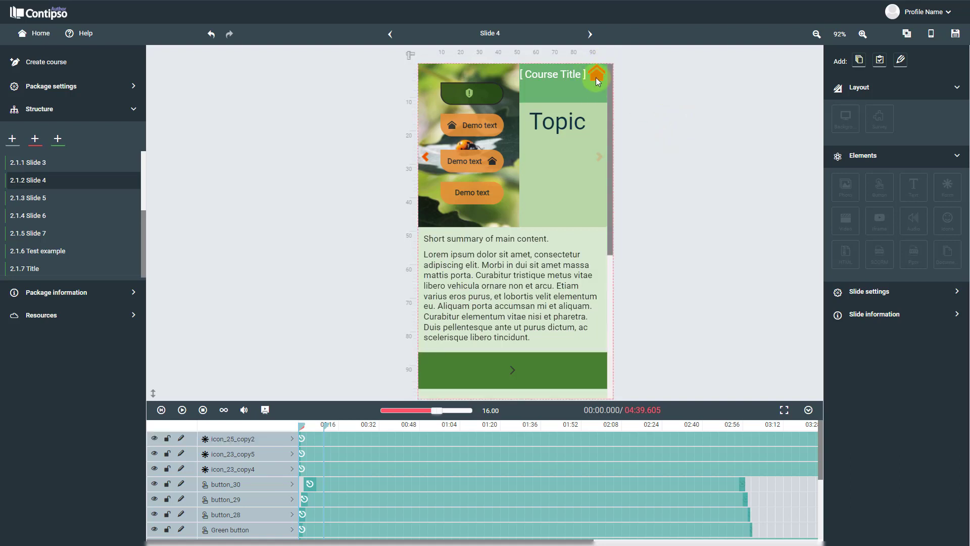
click(596, 156)
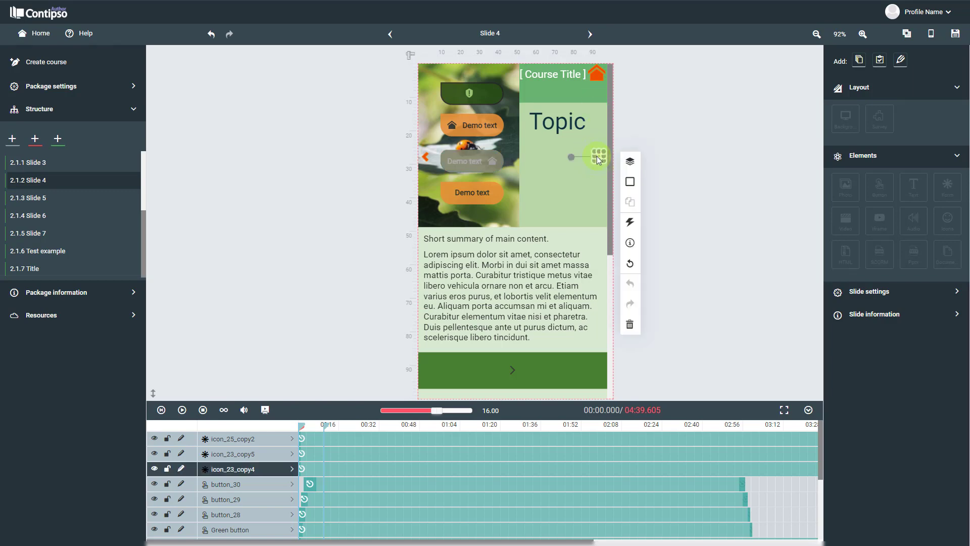
Inspect the empty space below the phone layout's content and set the slide's grid height to 110%
scroll(547, 199, down, 1)
scroll(507, 232, down, 5)
click(507, 232)
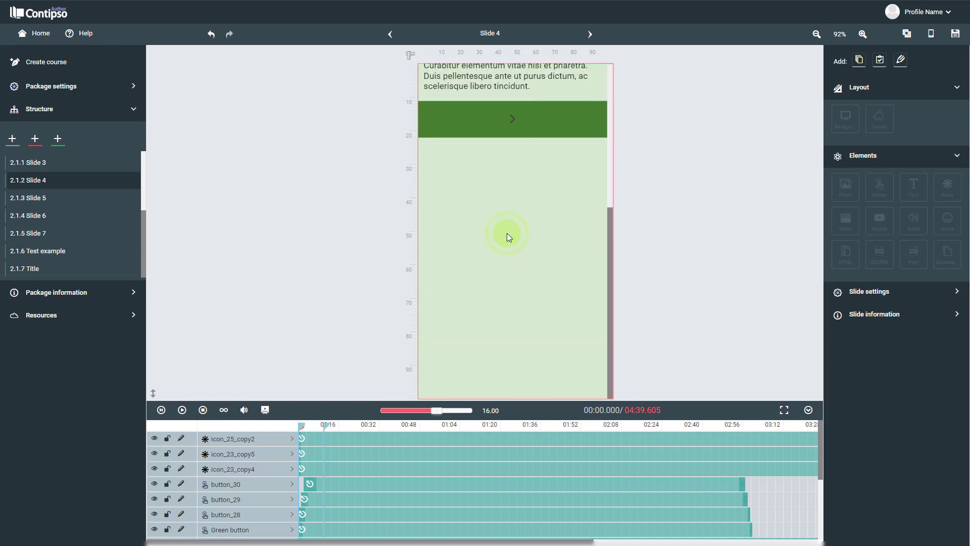
scroll(507, 232, up, 6)
click(598, 74)
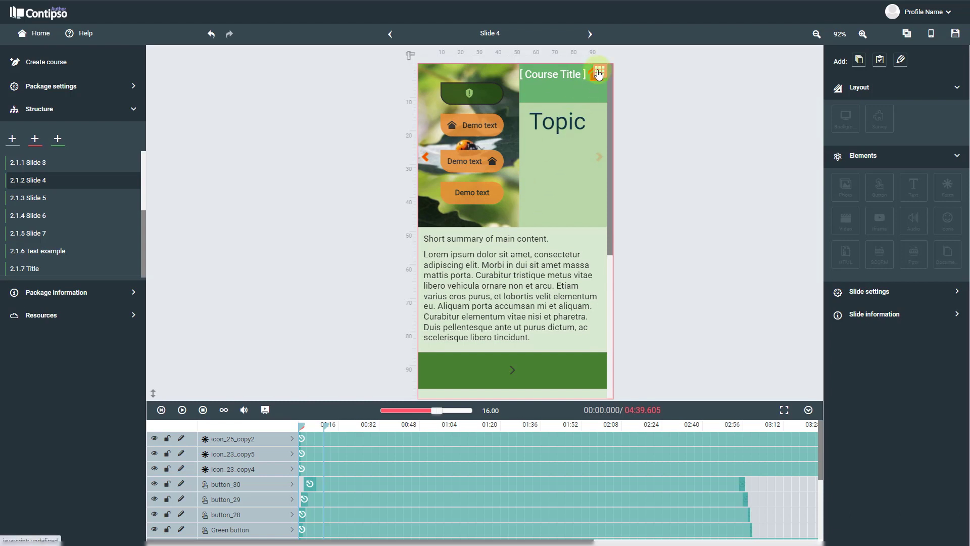
click(899, 135)
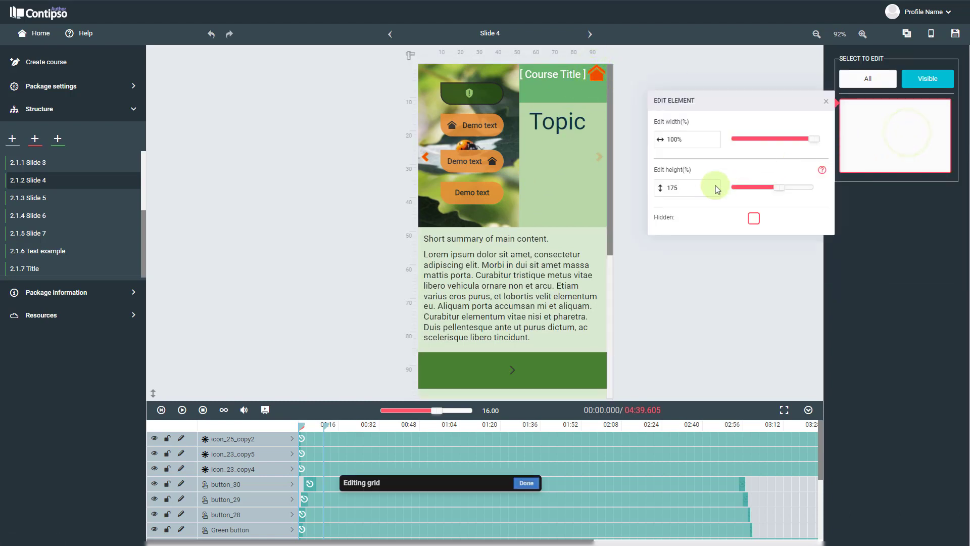
double_click(670, 188)
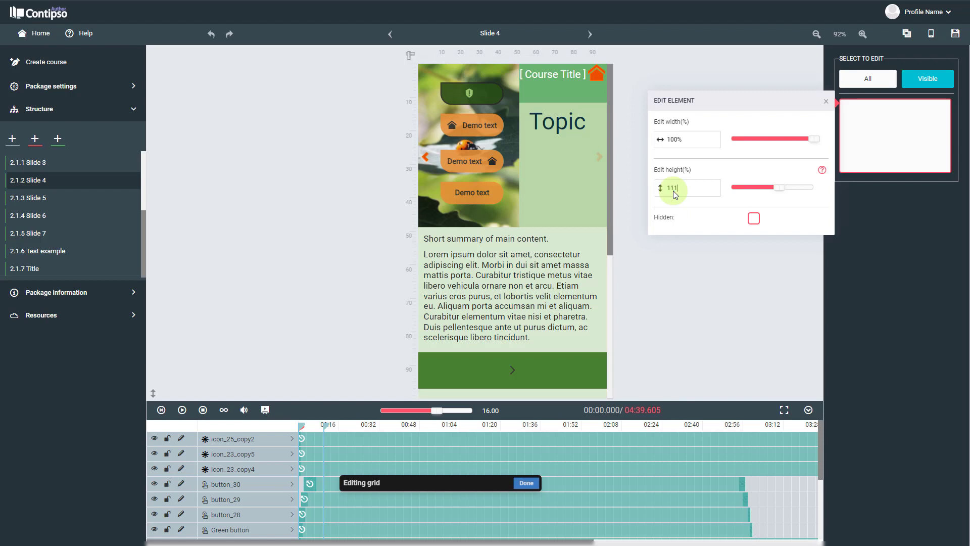
text(110)
key(Return)
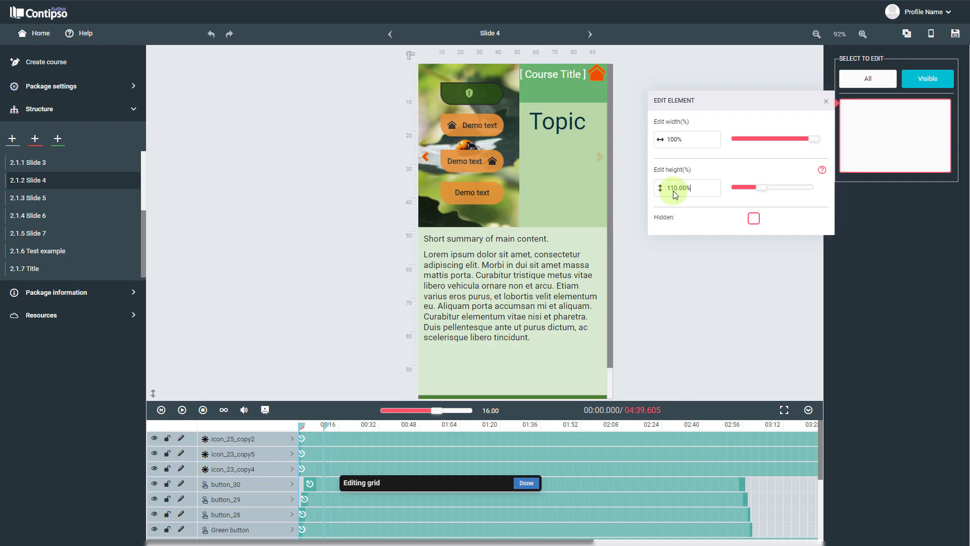
click(526, 483)
Centre the summary text horizontally and extend its box down to the green next button and slightly wider
click(522, 279)
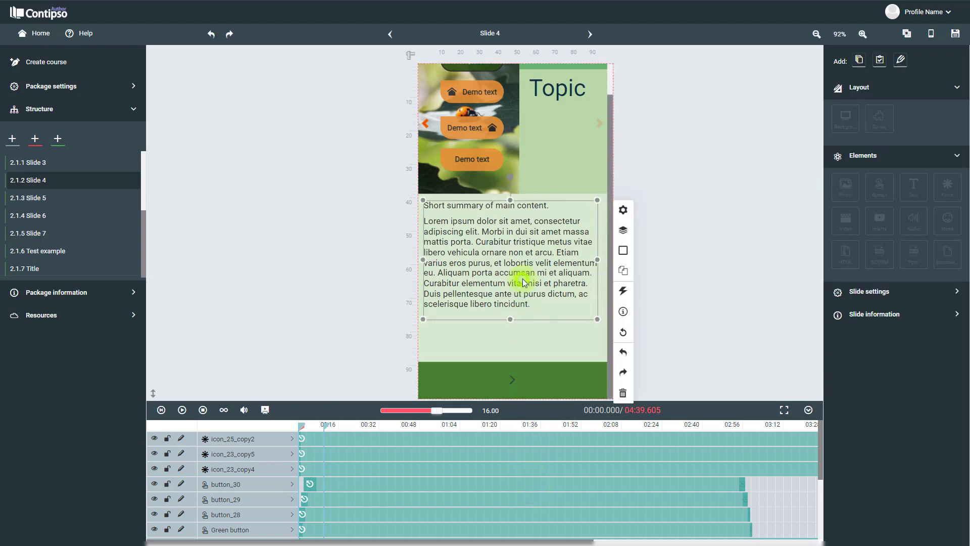
click(624, 211)
scroll(707, 303, down, 3)
click(703, 347)
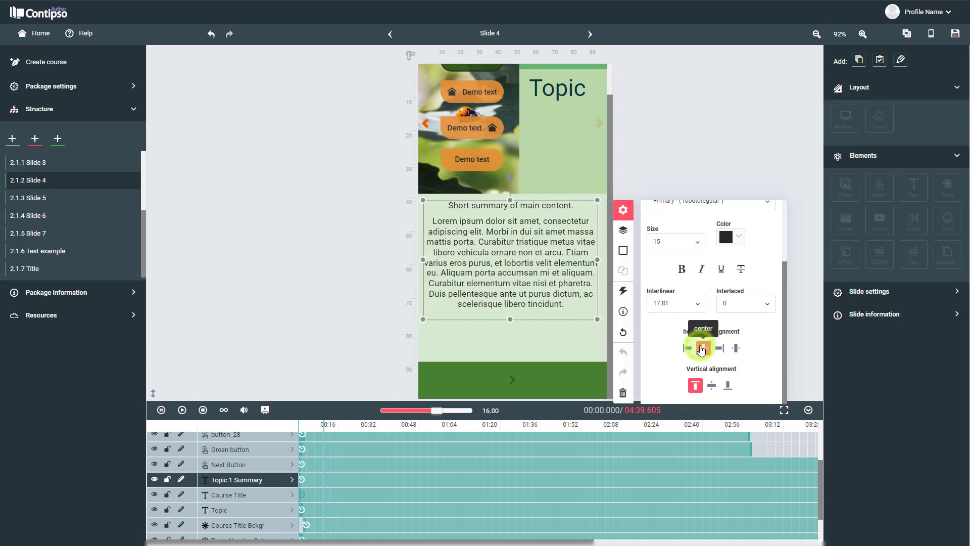
drag(511, 320, 515, 354)
drag(597, 277, 603, 278)
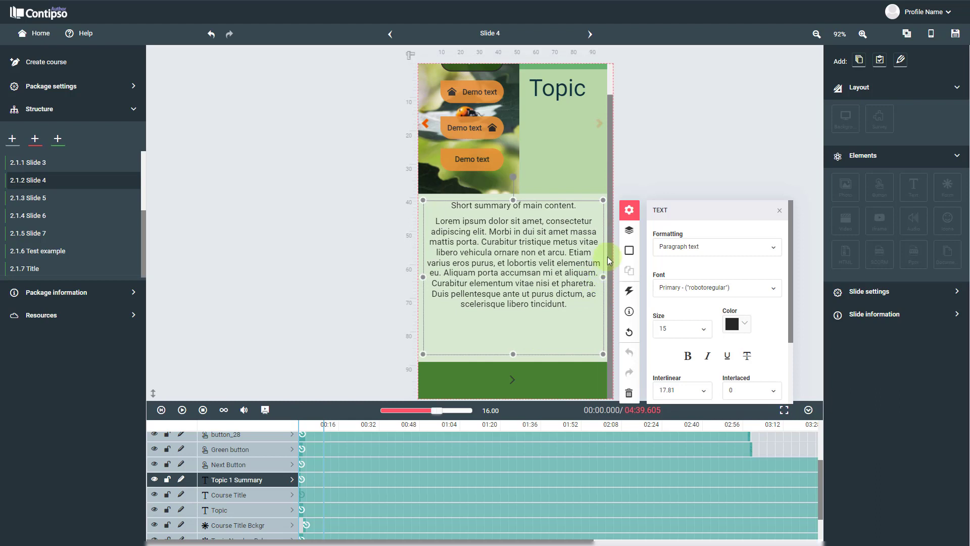
click(626, 170)
Select all four buttons, shrink them together and move them onto the pale green background beside the ladybug picture
scroll(605, 161, up, 1)
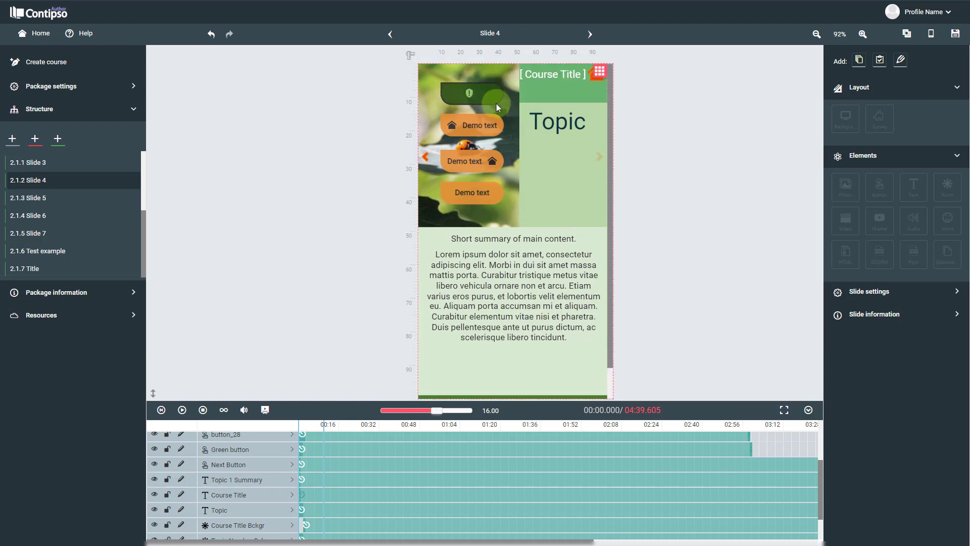
click(480, 99)
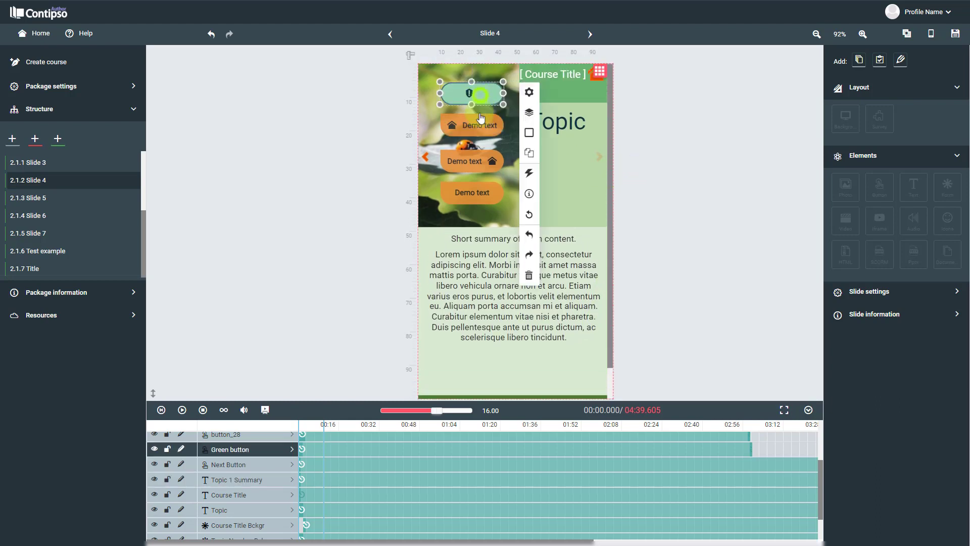
ctrl+click(480, 124)
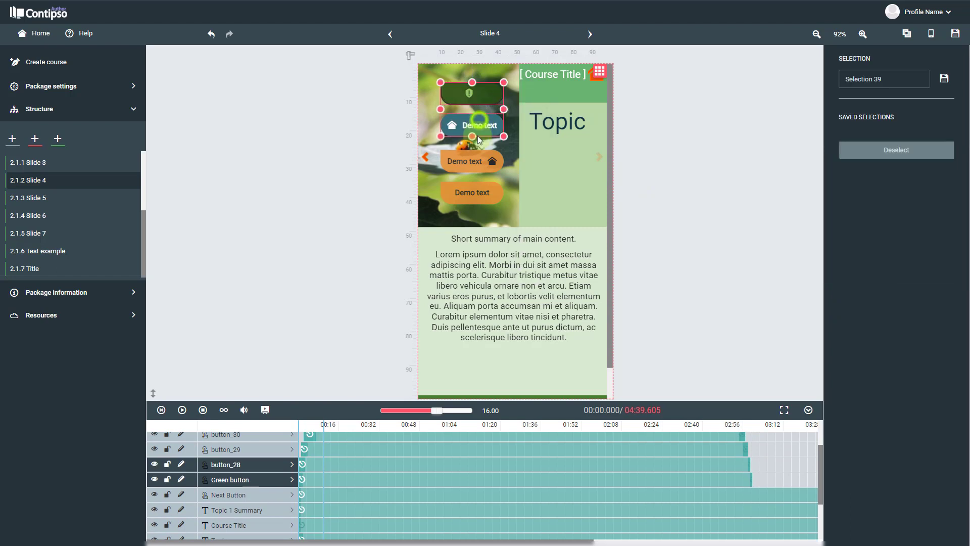
ctrl+click(462, 161)
ctrl+click(472, 194)
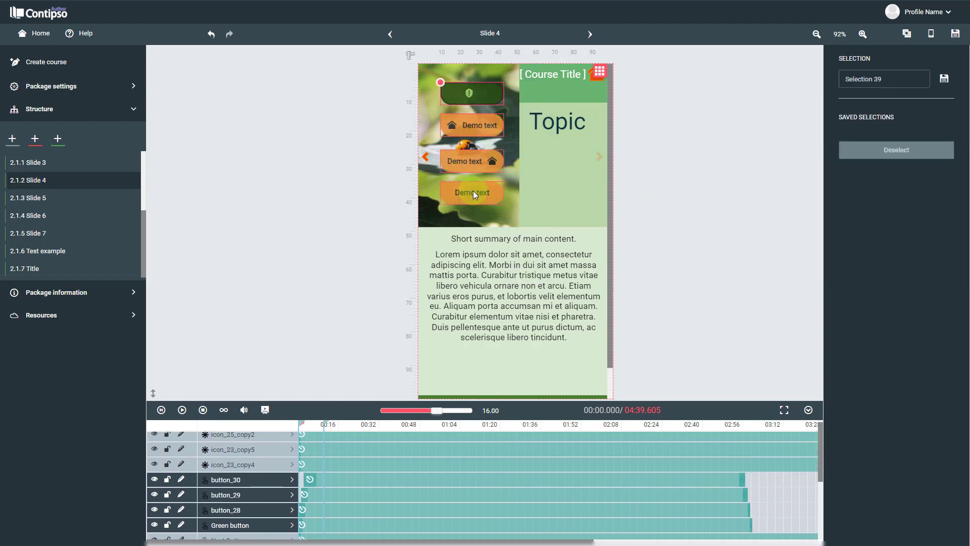
click(440, 81)
drag(439, 80, 431, 69)
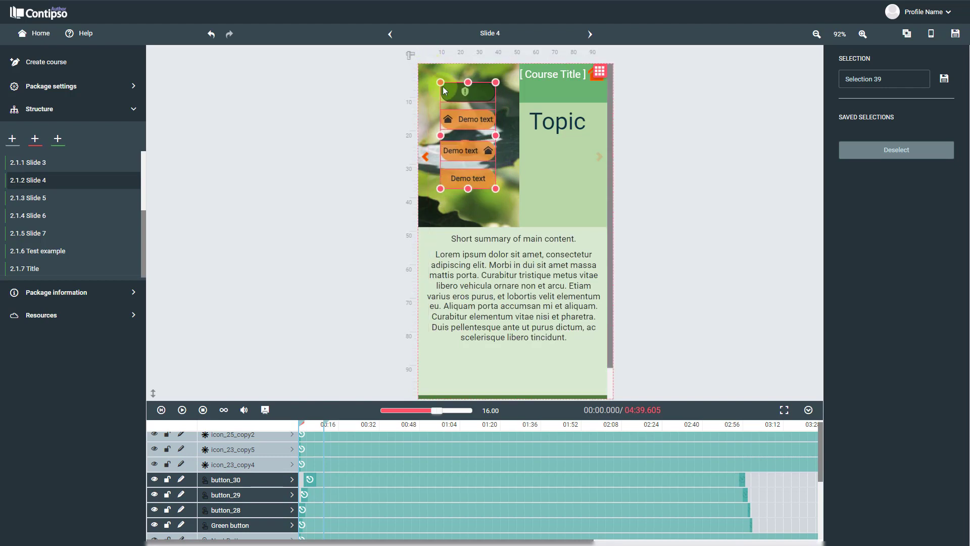
drag(476, 122, 556, 150)
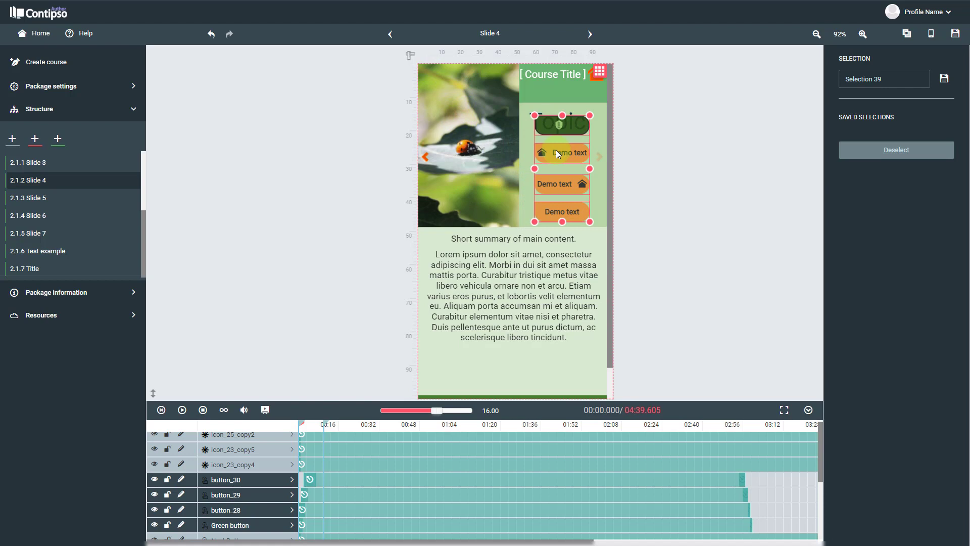
Move the Topic heading down to the ladybug picture's lower edge and shift the summary text about 5 ruler units down
click(545, 108)
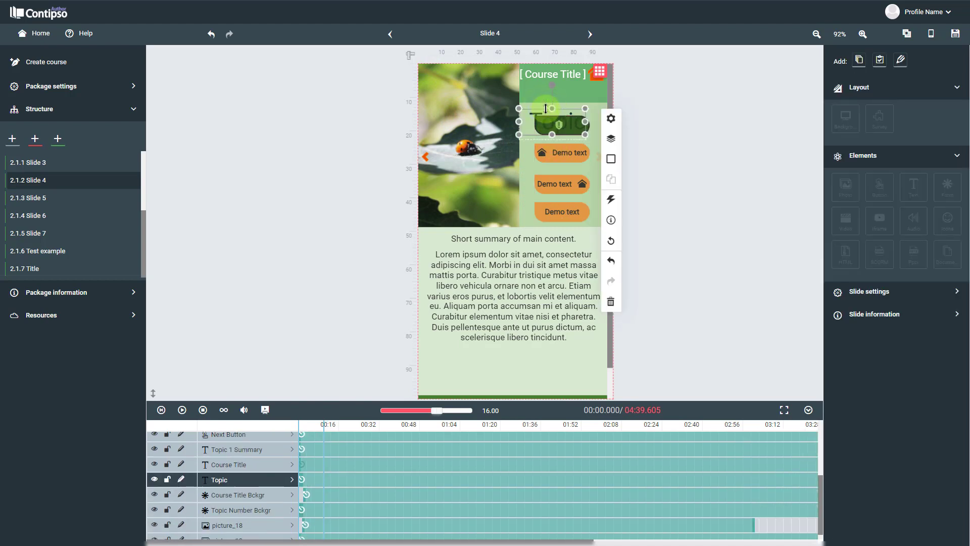
drag(533, 115, 459, 223)
click(488, 267)
drag(489, 267, 502, 298)
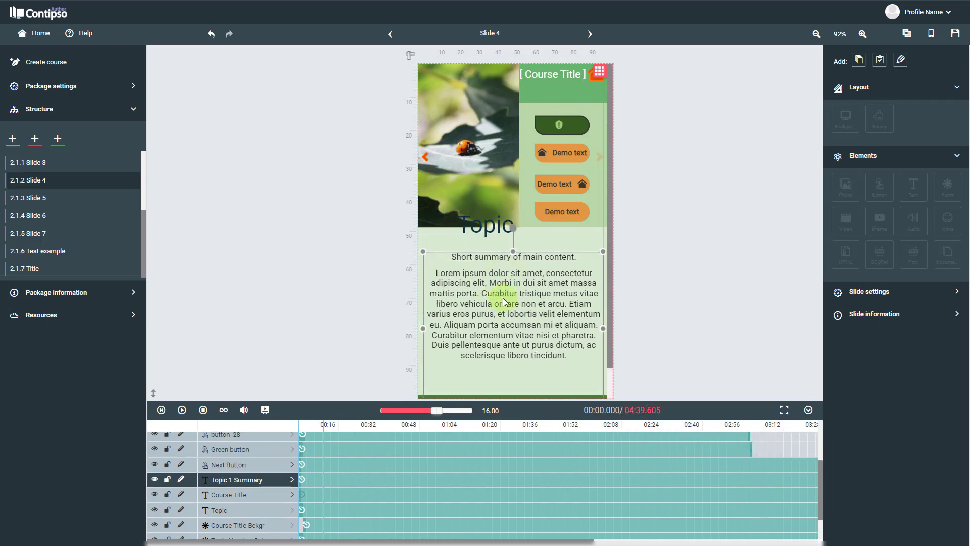
Fit the Topic heading between the picture and the summary in a wider box, with horizontal and vertical alignment set to center
click(491, 232)
drag(490, 230, 587, 239)
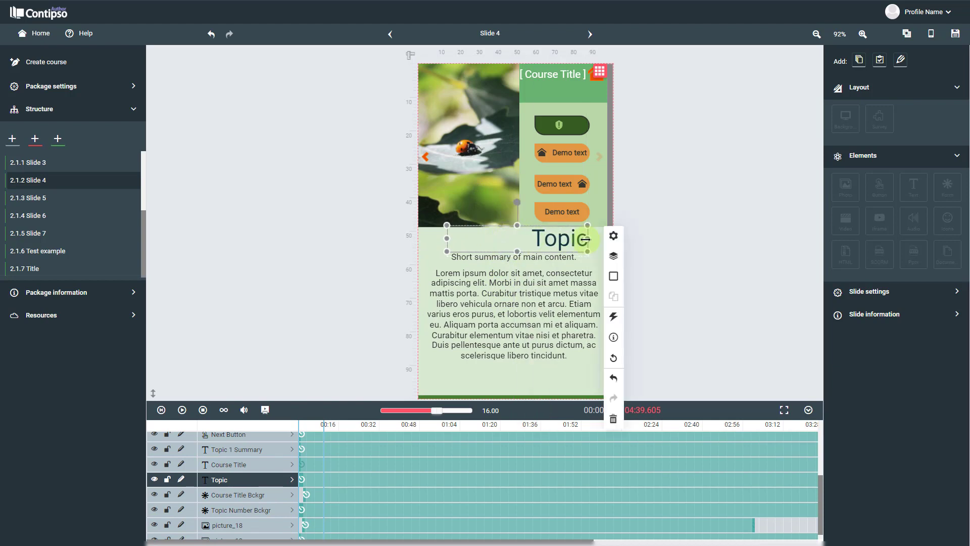
click(614, 238)
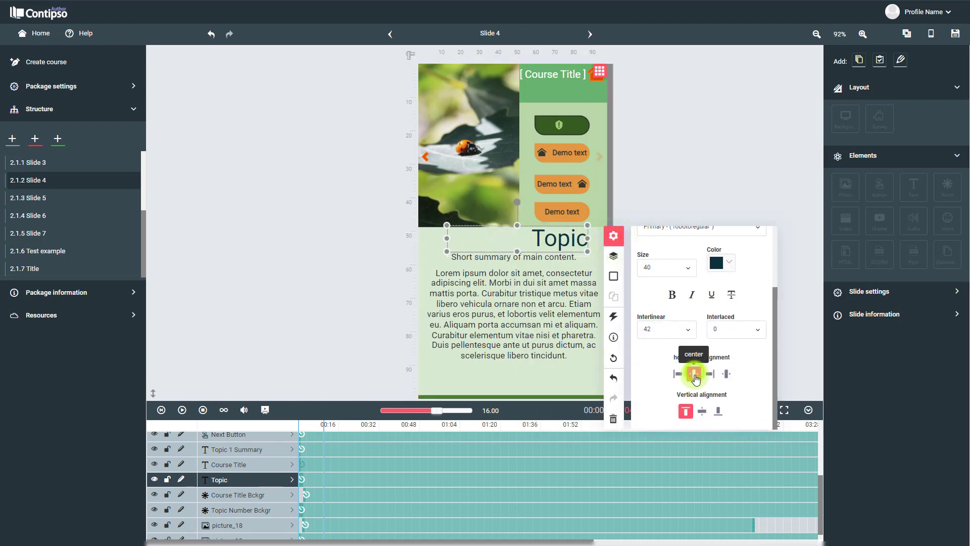
click(701, 410)
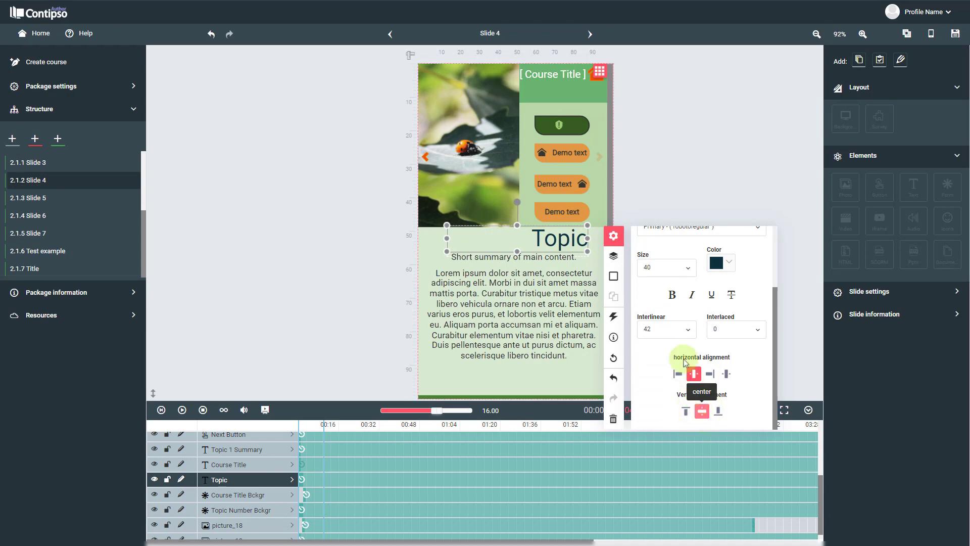
click(644, 176)
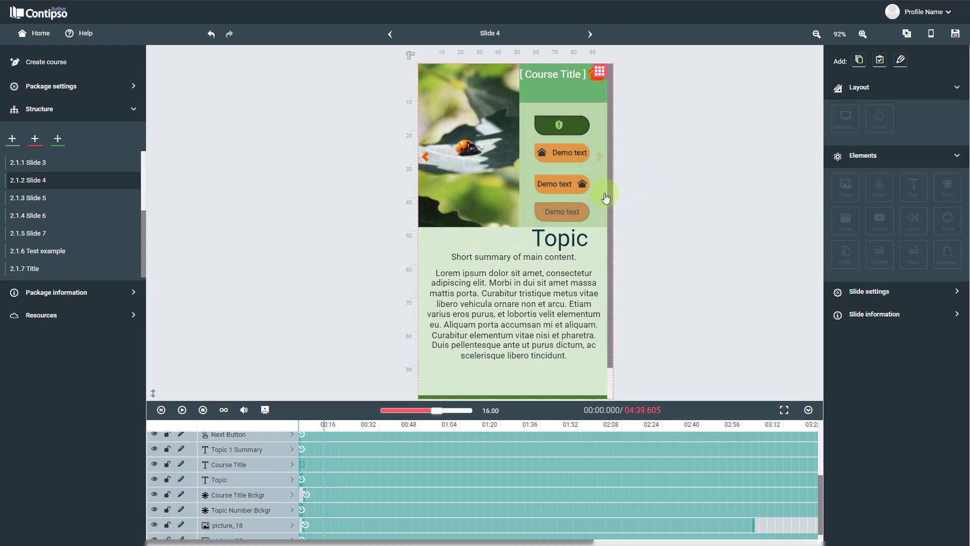
click(566, 213)
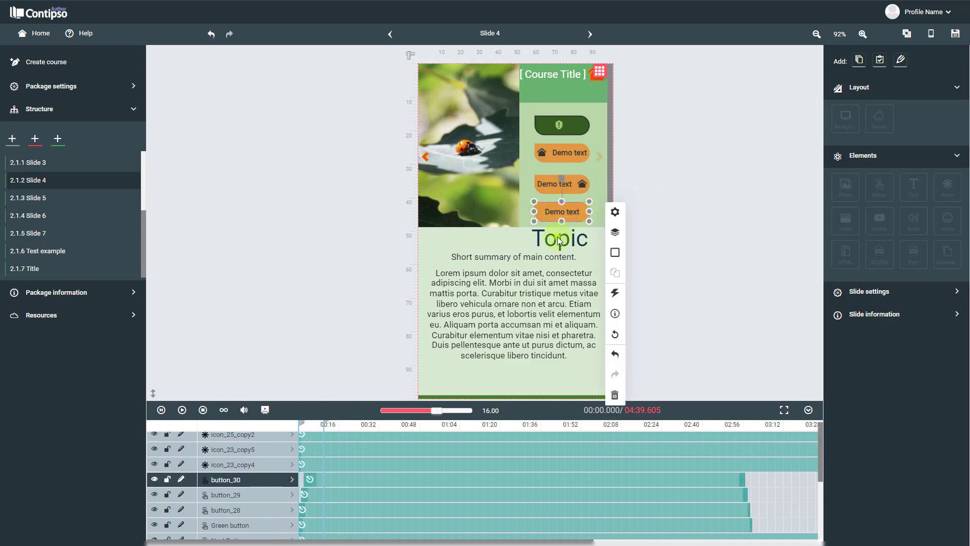
click(557, 236)
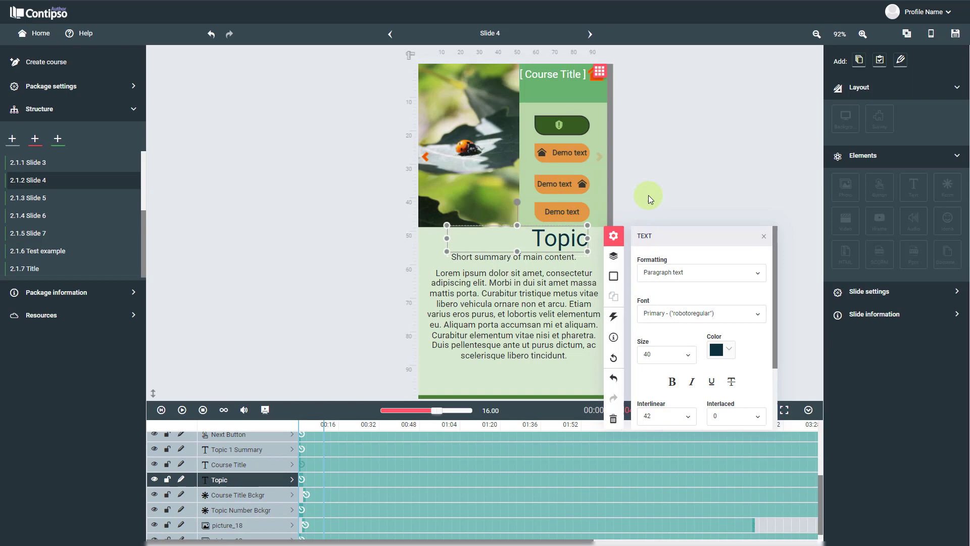
click(648, 195)
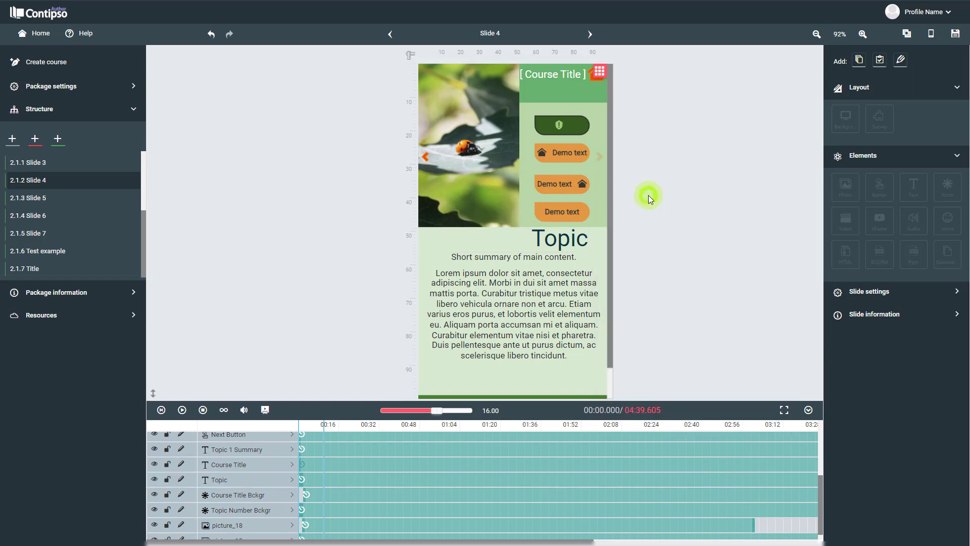
In the 1920 px layout, narrow the Topic text box to its background's edge and set both alignments to center
click(927, 41)
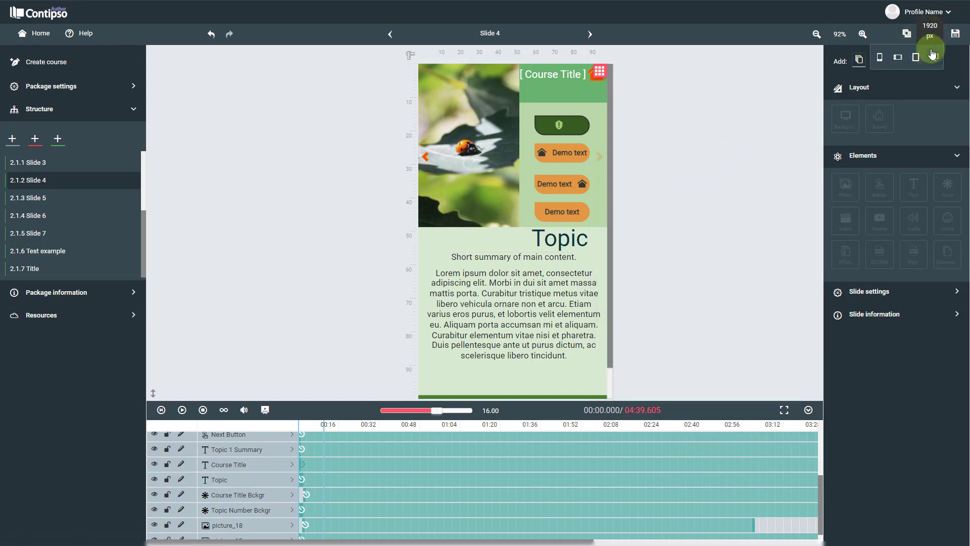
click(934, 58)
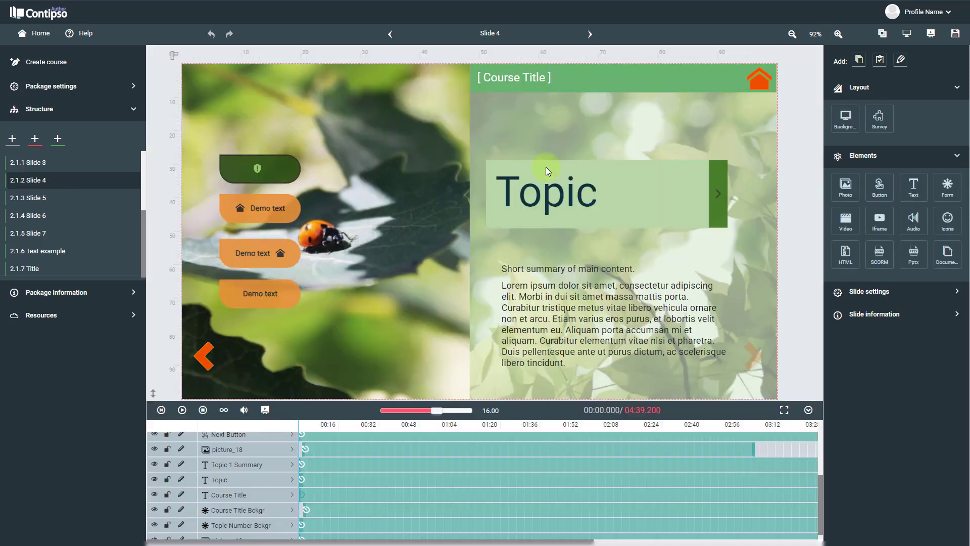
click(544, 174)
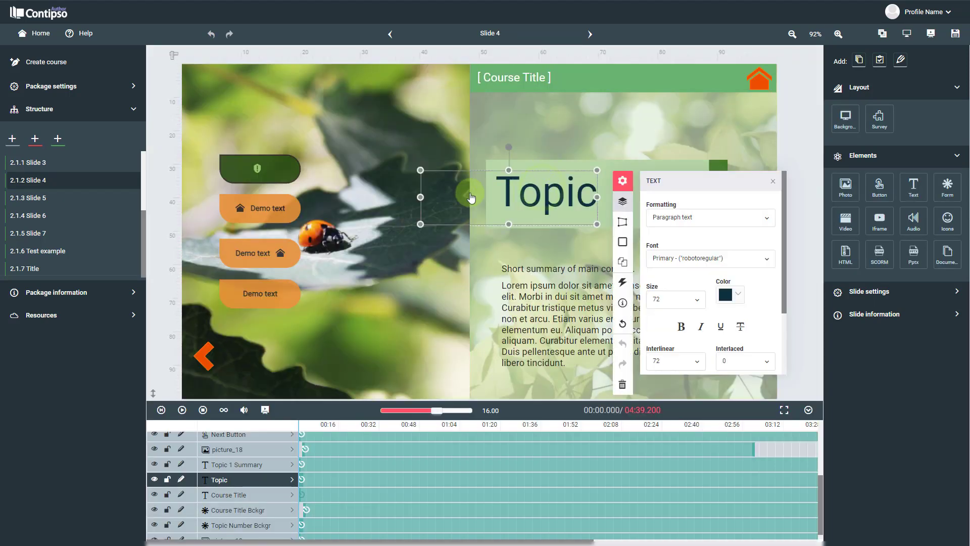
drag(421, 196, 489, 199)
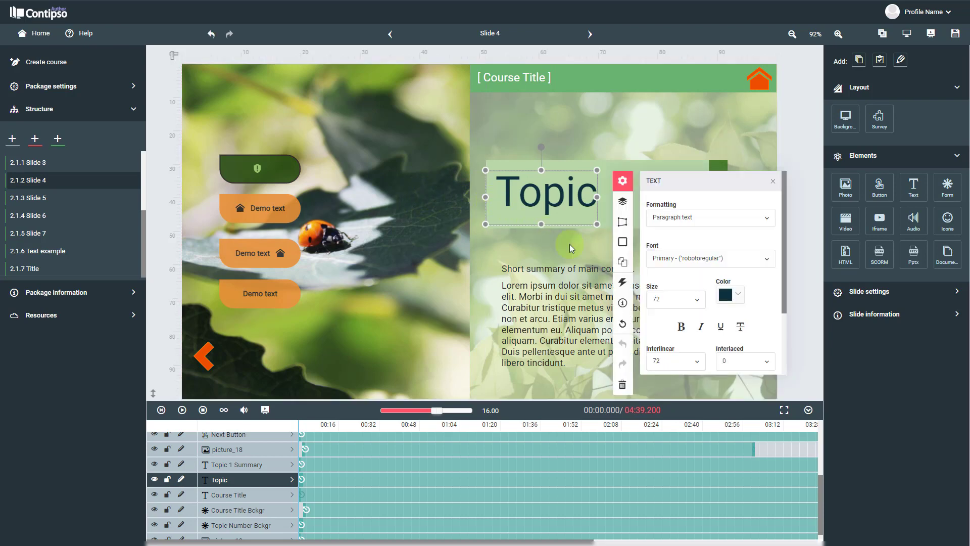
scroll(712, 273, down, 1)
click(703, 320)
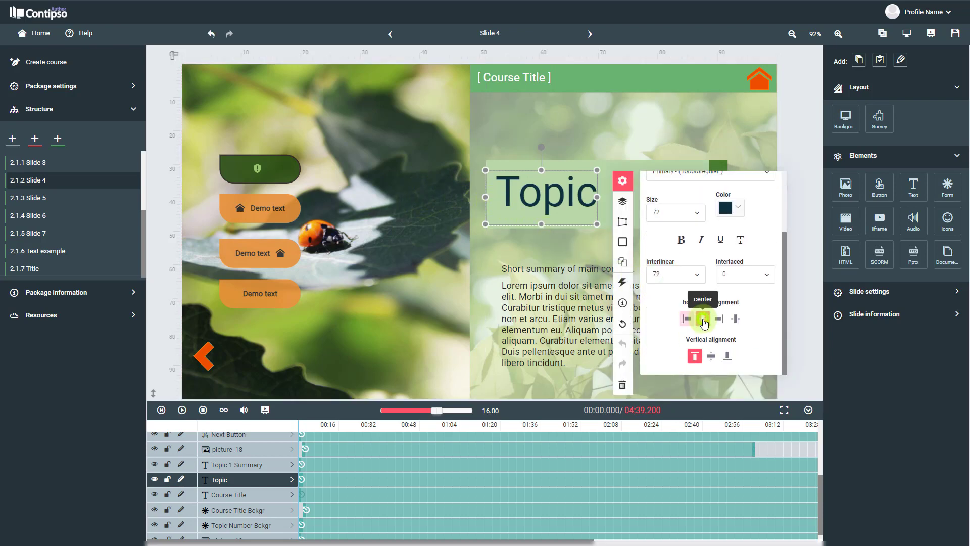
click(710, 356)
Select the word Topic inside its text box and centre the paragraph with the text editor
click(535, 193)
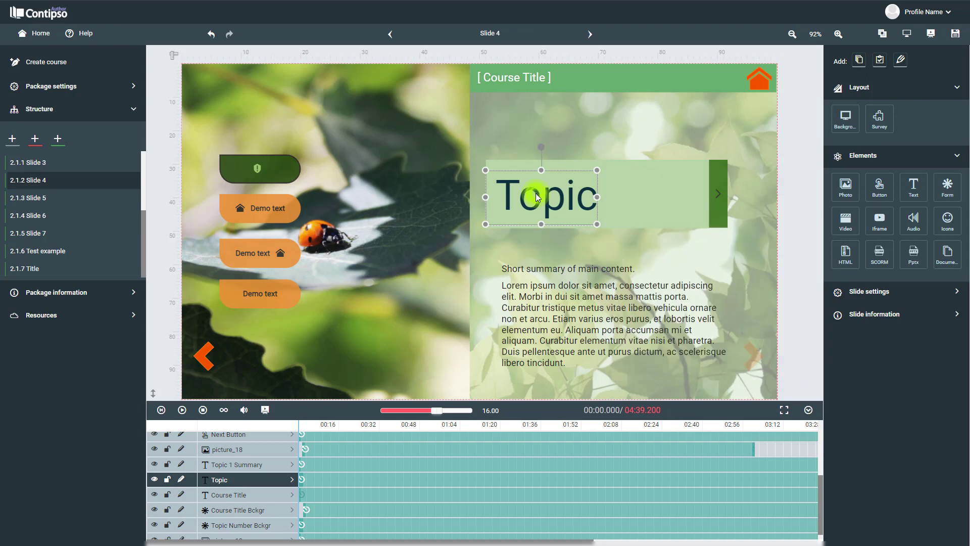
click(536, 193)
double_click(536, 192)
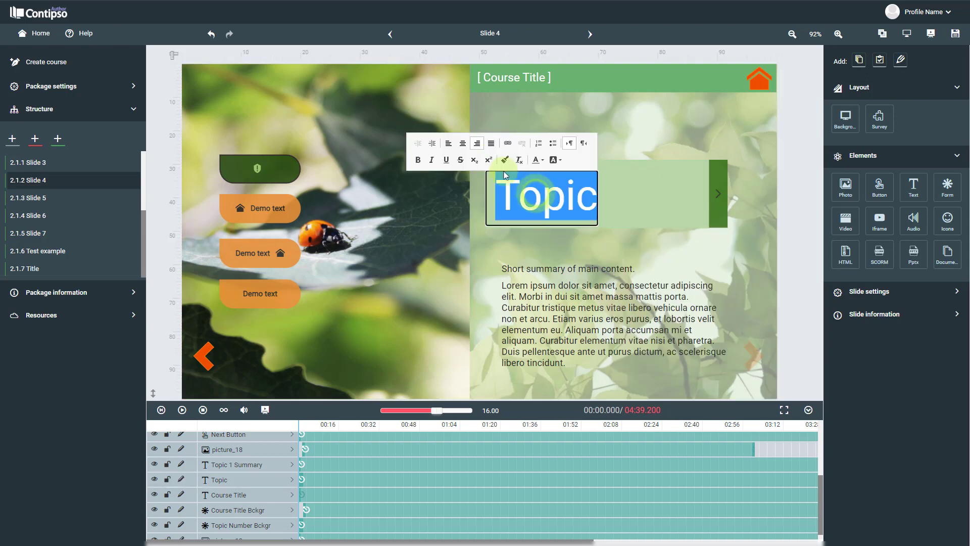
click(462, 143)
click(775, 189)
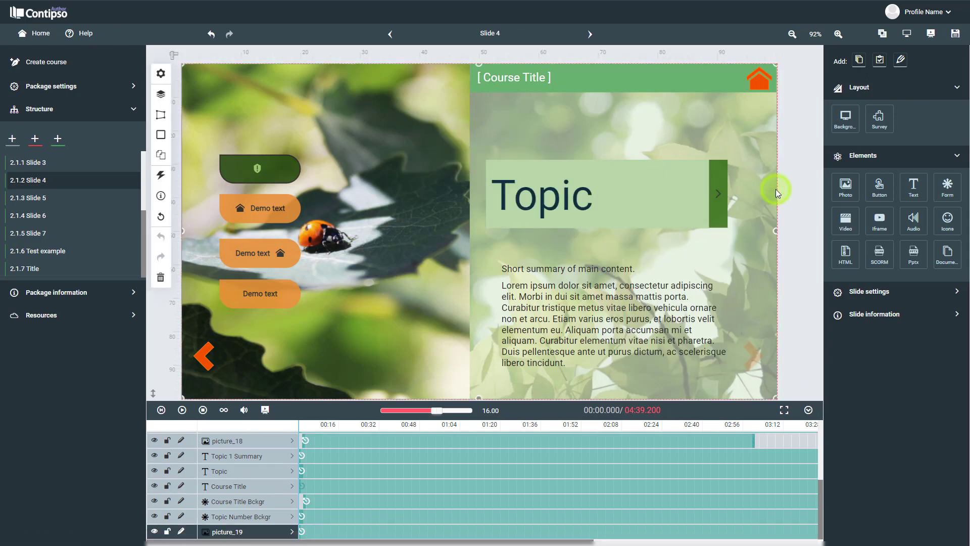
Return to the phone layout and stretch the Topic text box on both sides to span the slide's full width
mouse_move(906, 35)
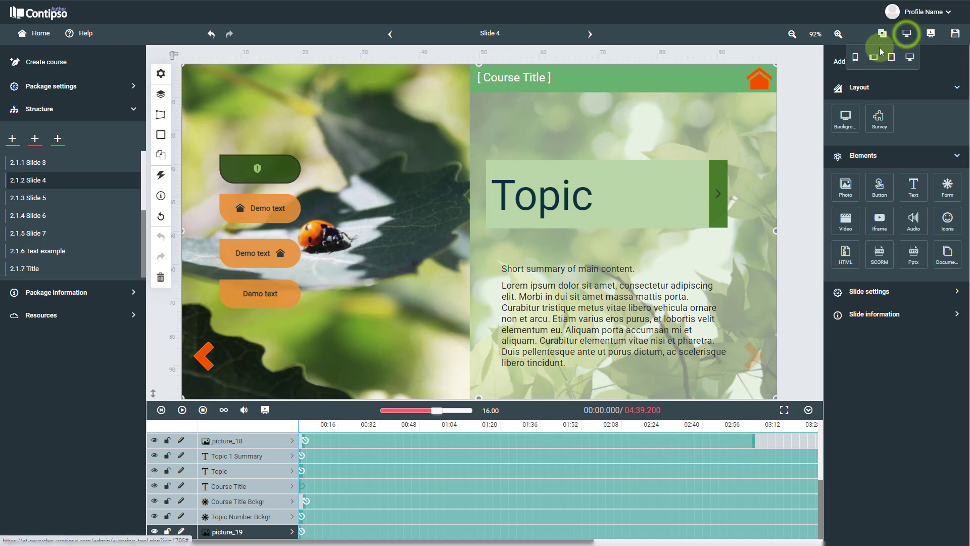
click(852, 61)
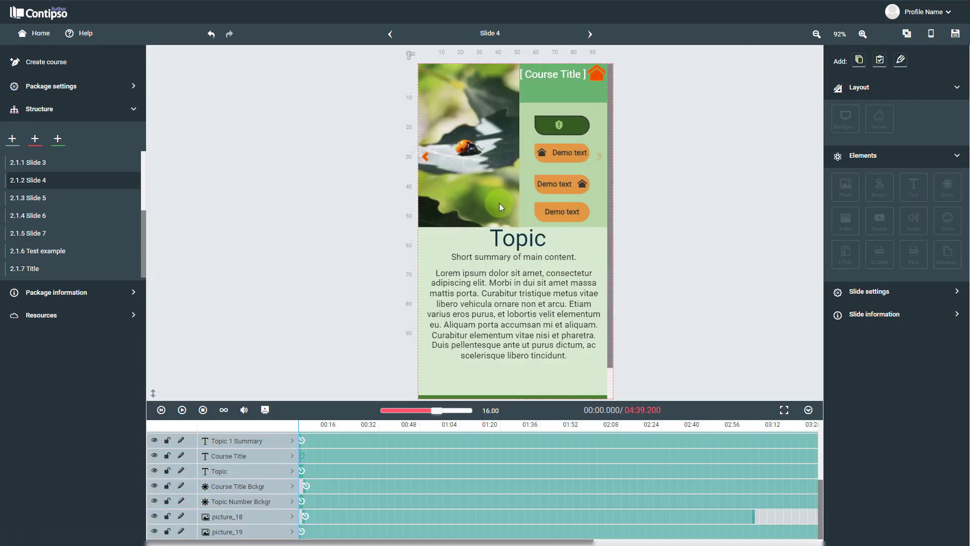
click(521, 246)
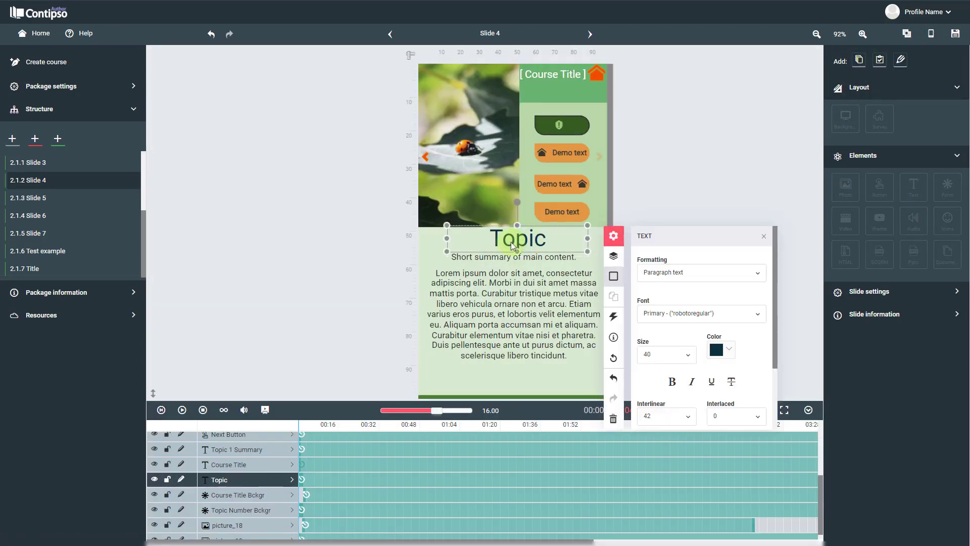
drag(447, 238, 422, 238)
drag(587, 237, 607, 241)
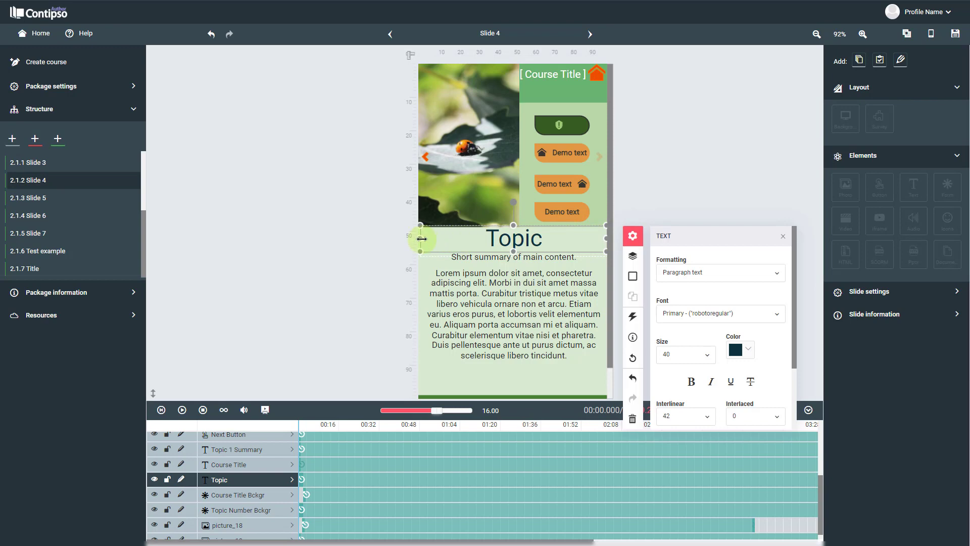
Align the left side of the Topic text box with the slide's left edge
drag(422, 238, 419, 239)
click(629, 187)
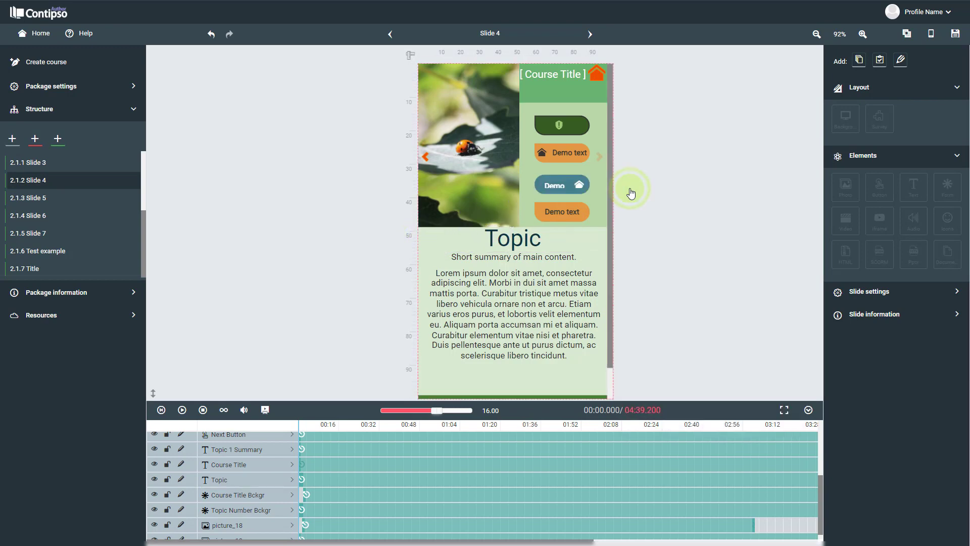
Move the two lowest Demo text buttons together upward, closer to the Demo text button above them
click(569, 186)
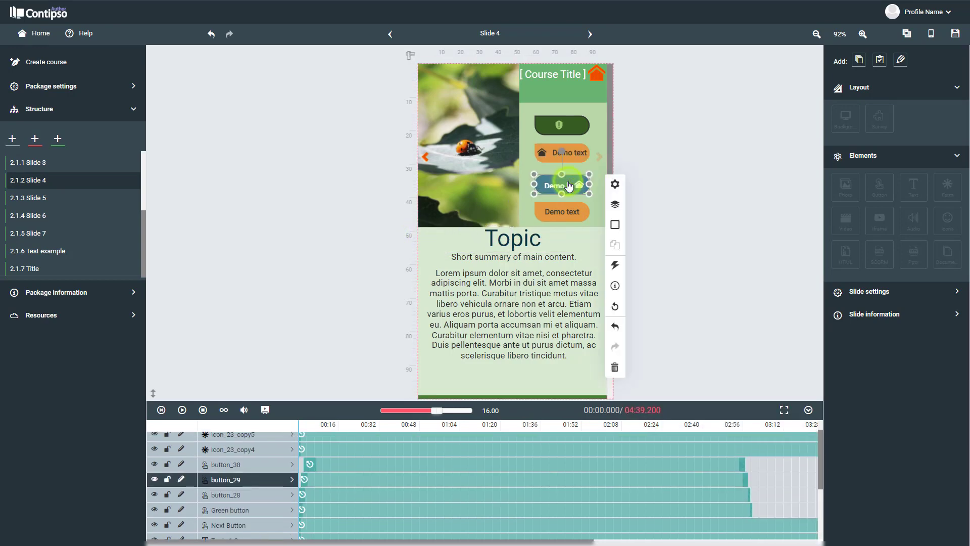
shift+click(565, 212)
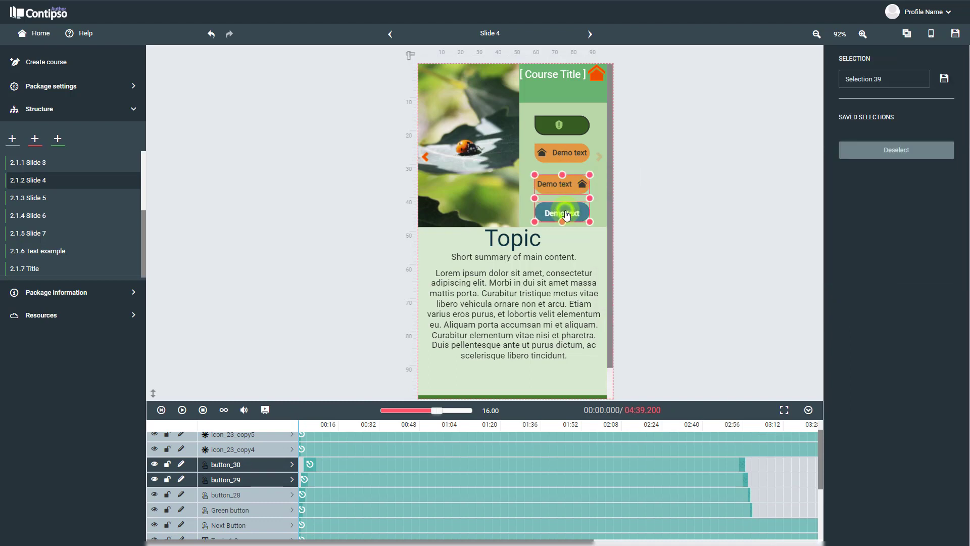
key(Up)
key(Up)
key(Up)
key(Up)
key(Up)
key(Up)
key(Up)
key(Up)
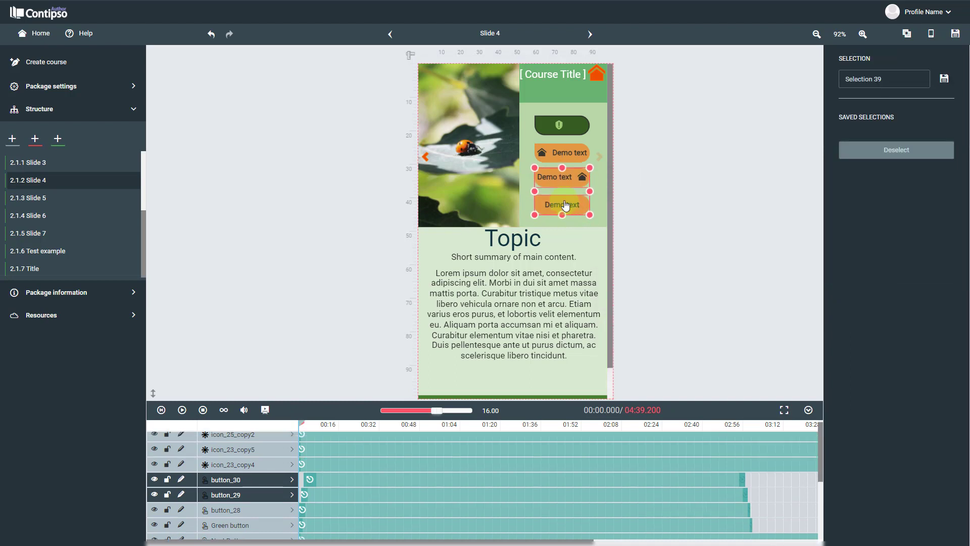
Add the upper Demo text button to the selection and move all three upward, closer to the green button
shift+click(562, 158)
key(Up)
key(Up)
key(Up)
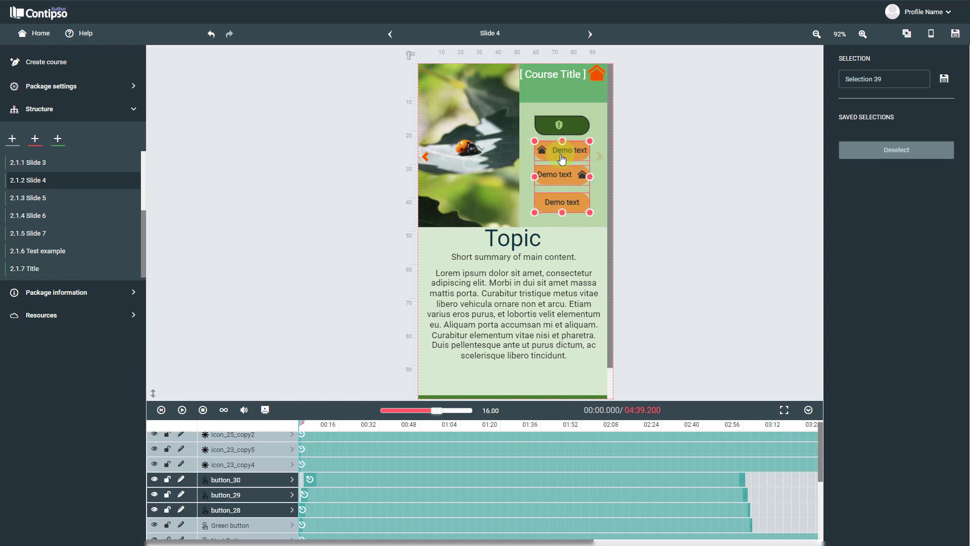
key(Up)
key(Up)
key(Up)
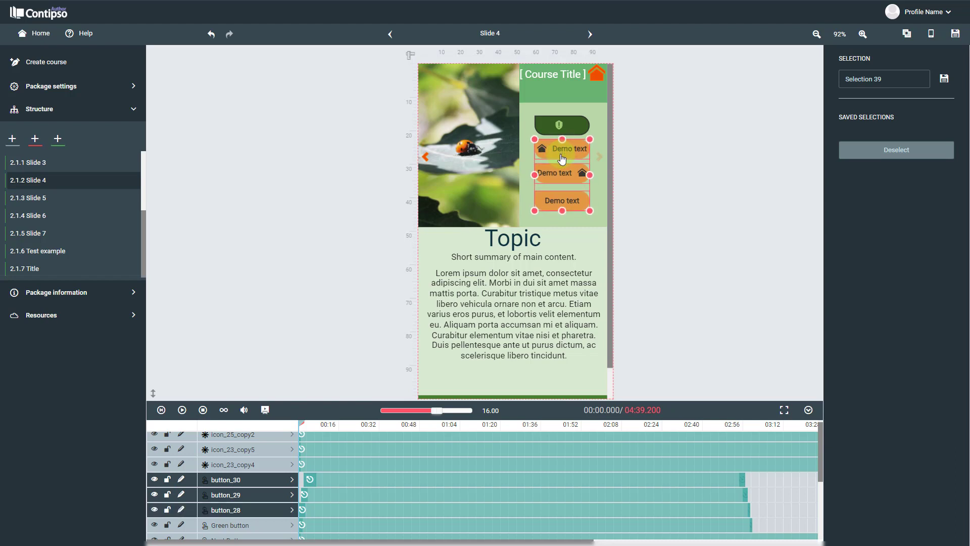
Include the green button in the selection and shift all four buttons slightly left toward the picture
shift+click(566, 122)
key(Left)
key(Left)
key(Left)
key(Left)
key(Left)
key(Left)
key(Left)
key(Left)
key(Left)
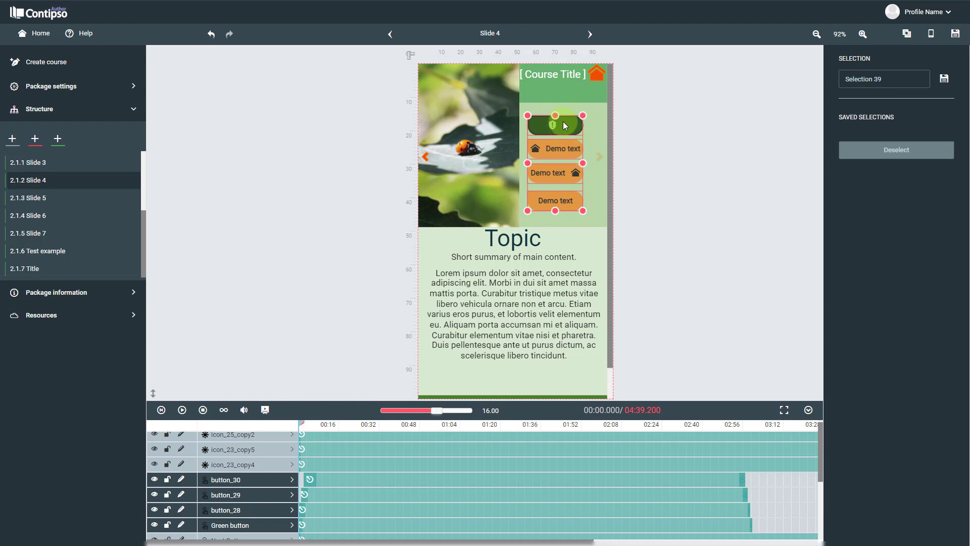
click(762, 143)
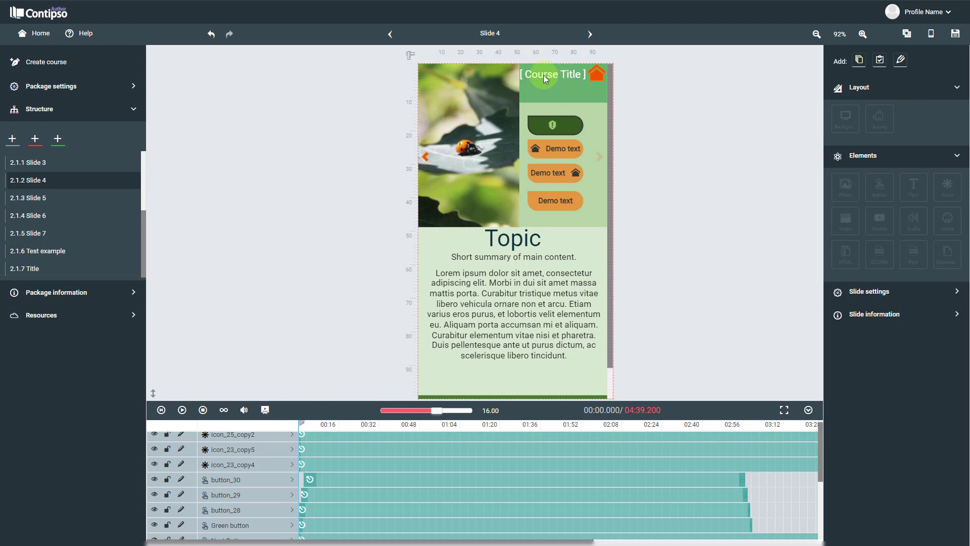
Lower the top edge of the ladybug picture to the bottom edge of the Course Title header
click(492, 79)
drag(468, 64, 469, 108)
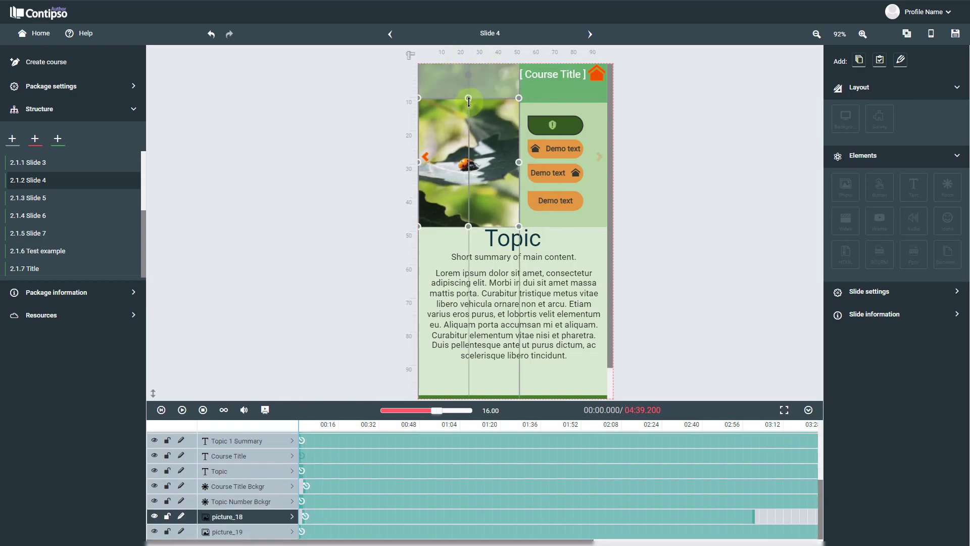
Extend the Course Title background across the slide's full width and place the title text at its left, with its box widened to the home icon
click(527, 86)
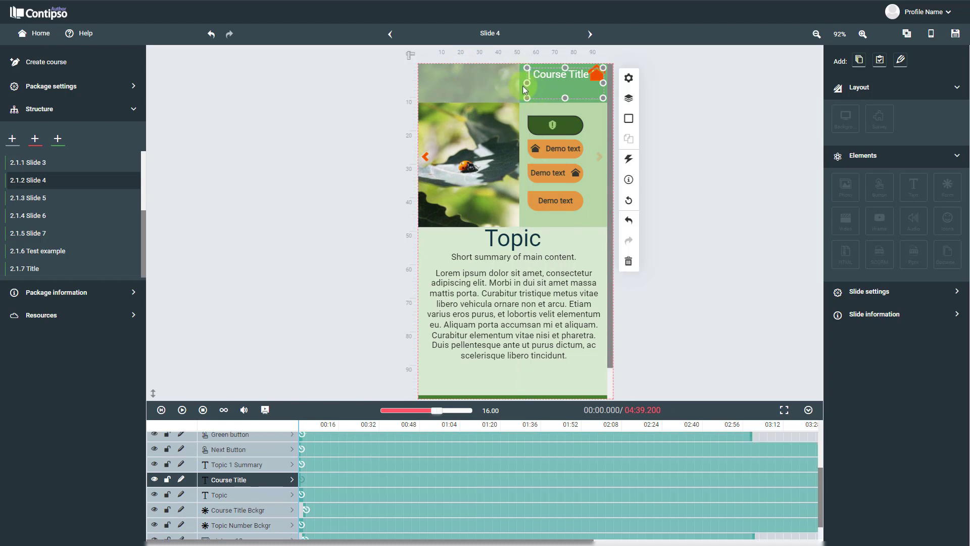
click(519, 89)
drag(519, 83, 414, 86)
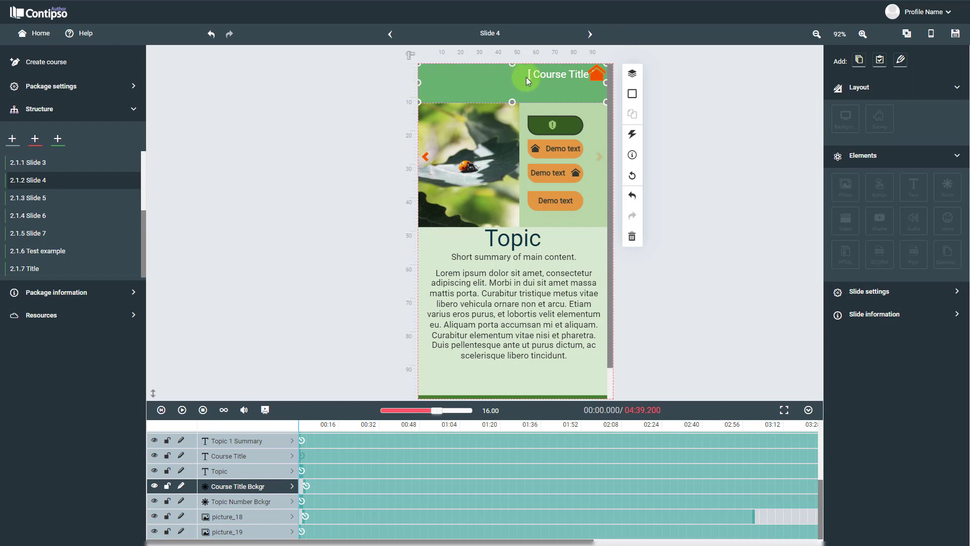
drag(556, 75, 582, 79)
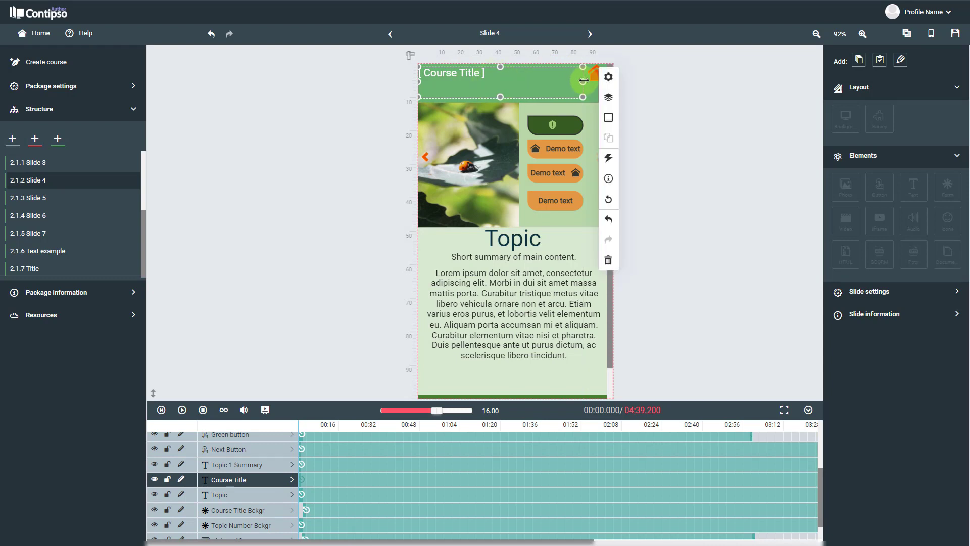
click(640, 147)
Select the green button and the three Demo text buttons and shift them right to centre them beside the picture
click(555, 127)
shift+click(559, 150)
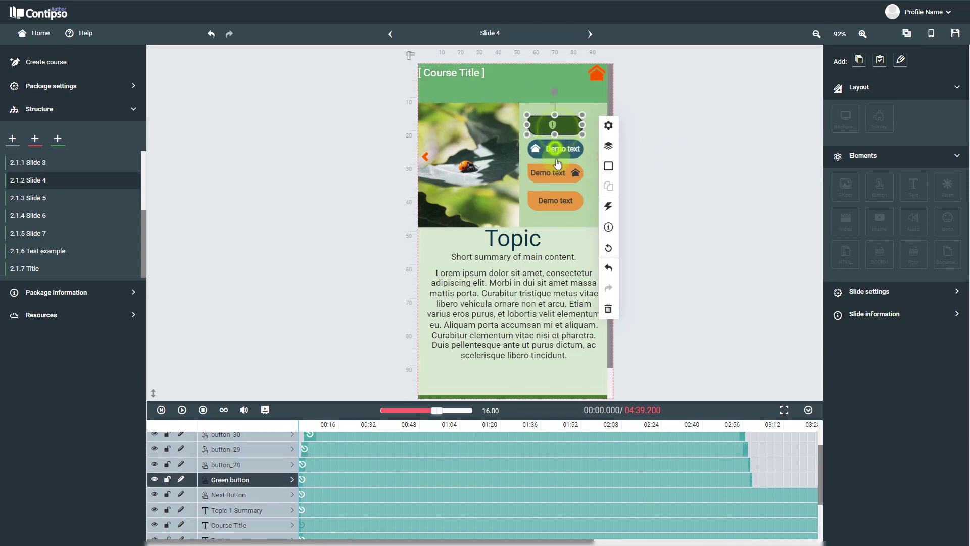
shift+click(548, 173)
shift+click(552, 201)
key(Right)
key(Right)
key(Right)
key(Right)
key(Right)
key(Right)
key(Right)
key(Right)
key(Right)
key(Right)
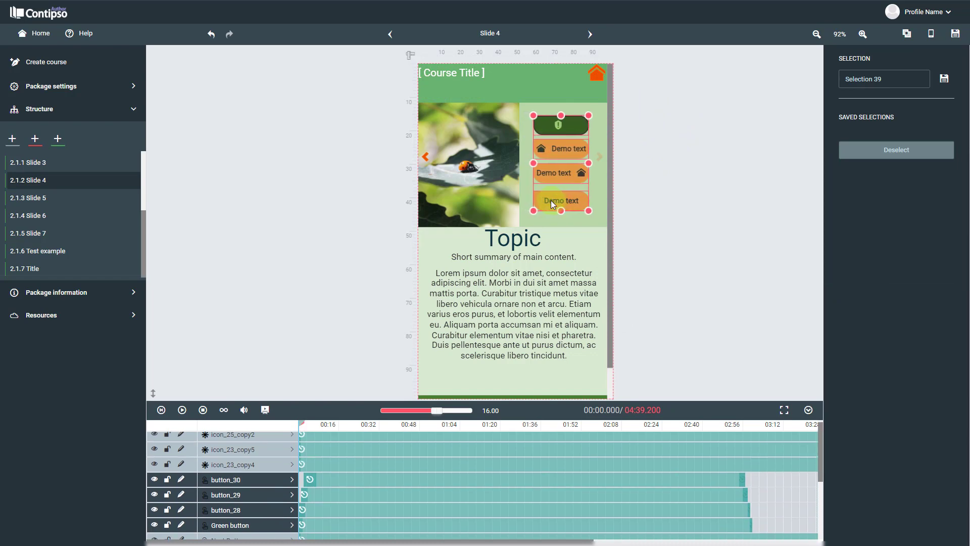
click(661, 175)
Move only the lowest Demo text button slightly up to tighten its gap to the button above
click(571, 207)
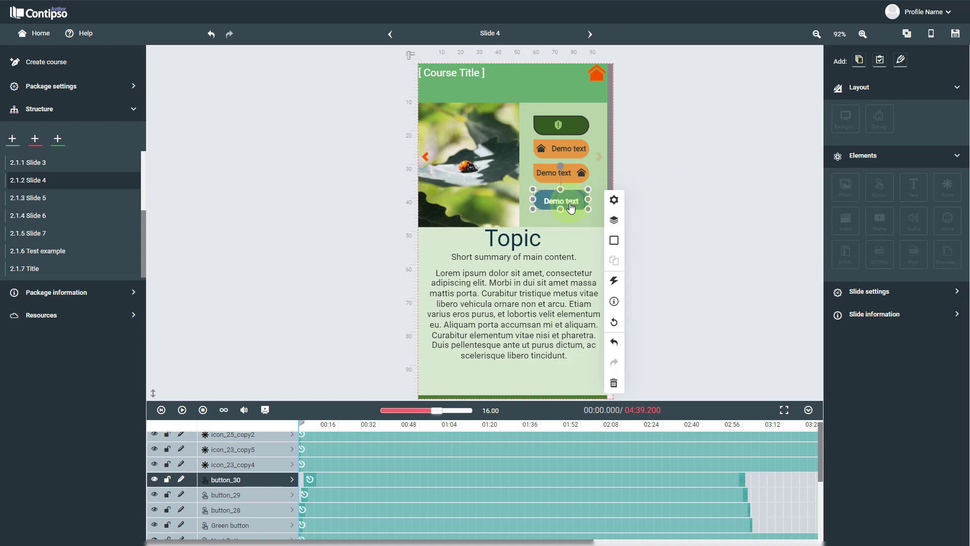
key(Up)
key(Up)
key(Up)
key(Up)
key(Up)
key(Up)
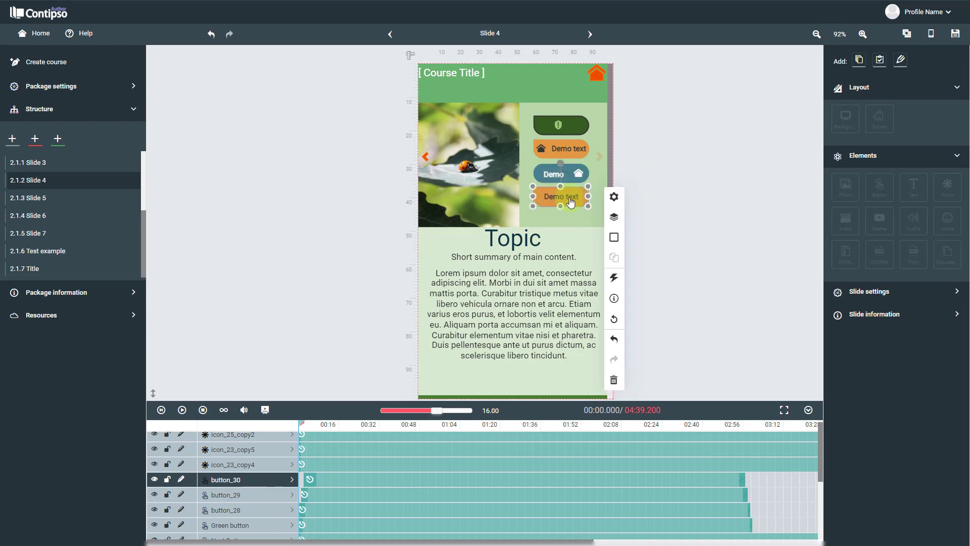
Even out the button spacing by moving the lower two Demo text buttons up, followed by all three together
shift+click(570, 181)
key(Up)
key(Up)
key(Up)
key(Up)
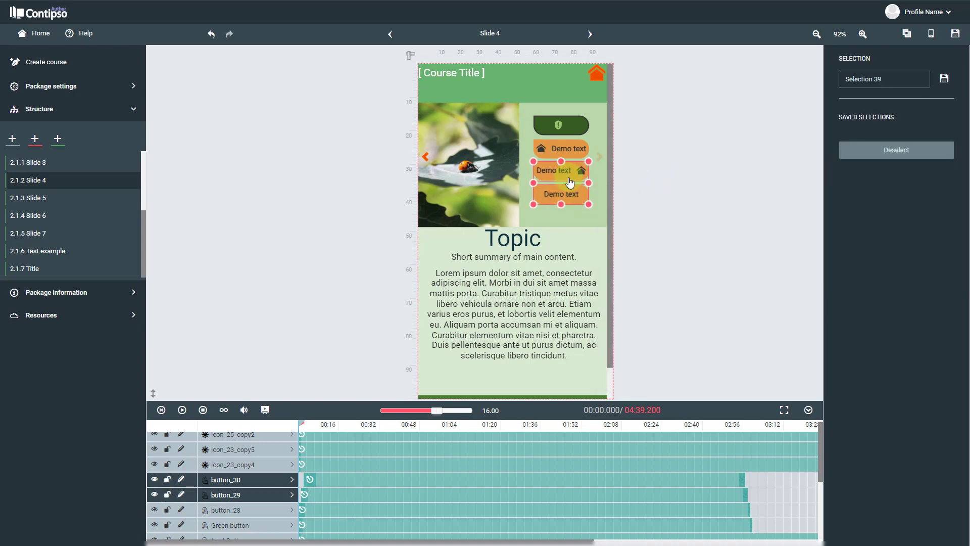
shift+click(569, 157)
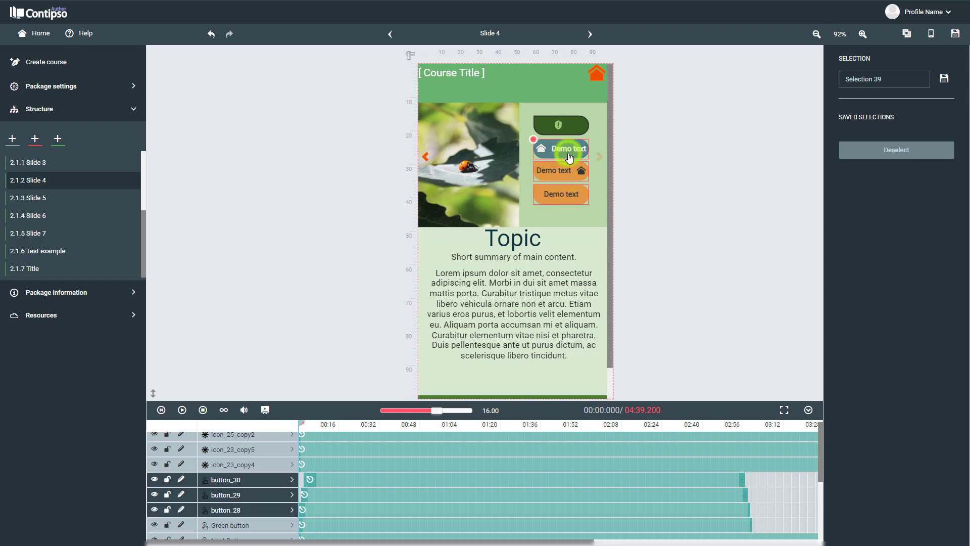
click(646, 150)
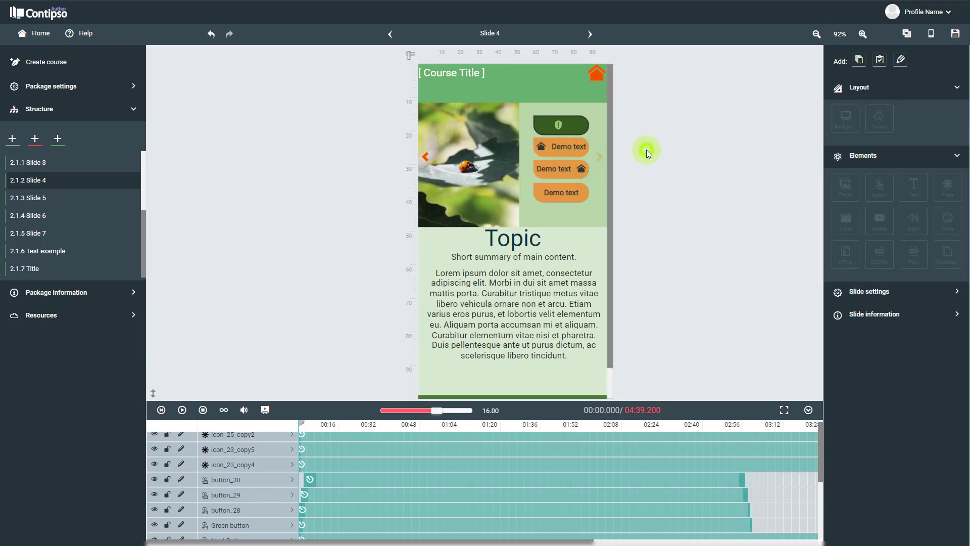
Save the adjusted portrait phone layout of Slide 4
click(592, 186)
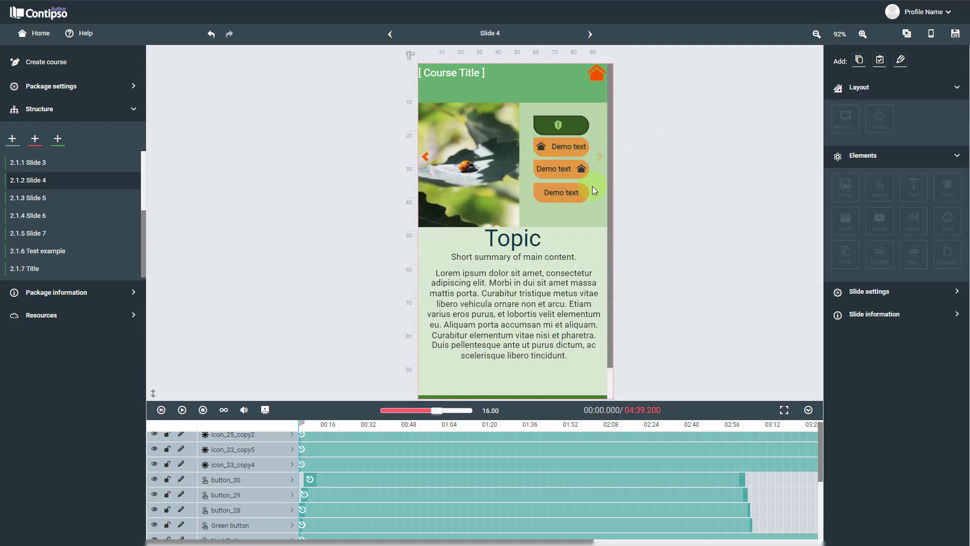
scroll(592, 185, down, 1)
scroll(592, 186, up, 1)
scroll(592, 186, down, 1)
scroll(592, 186, up, 1)
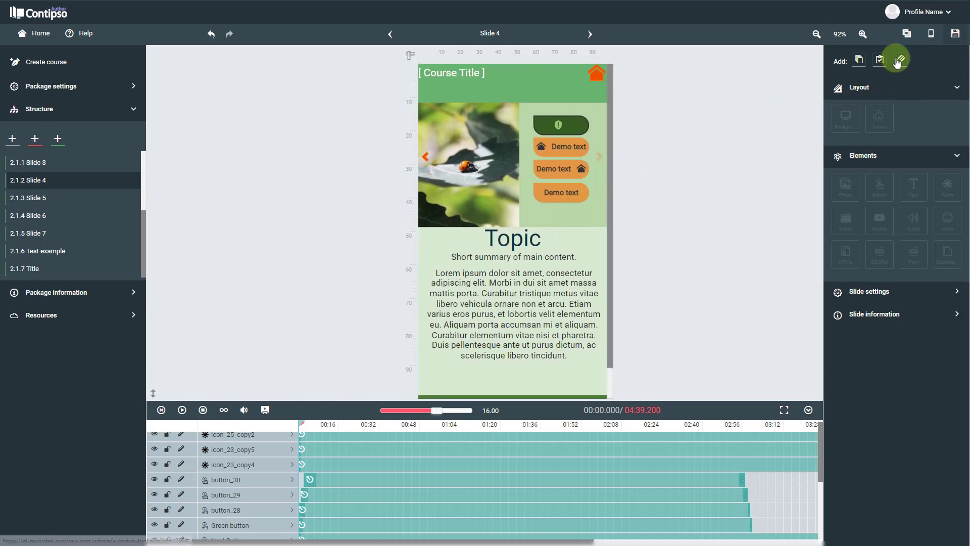
click(946, 37)
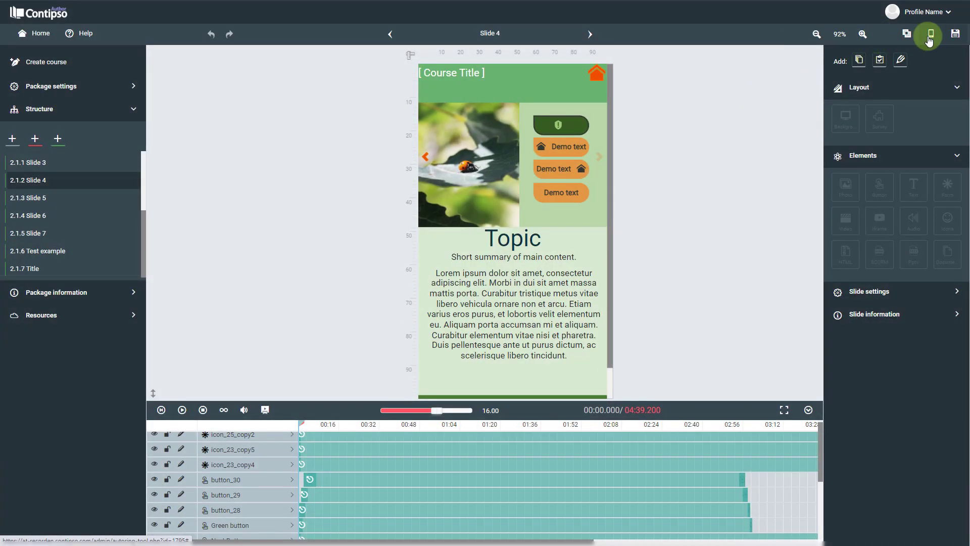
Switch to the landscape phone layout and send the ladybug picture to the lowest layer, behind the buttons
click(929, 37)
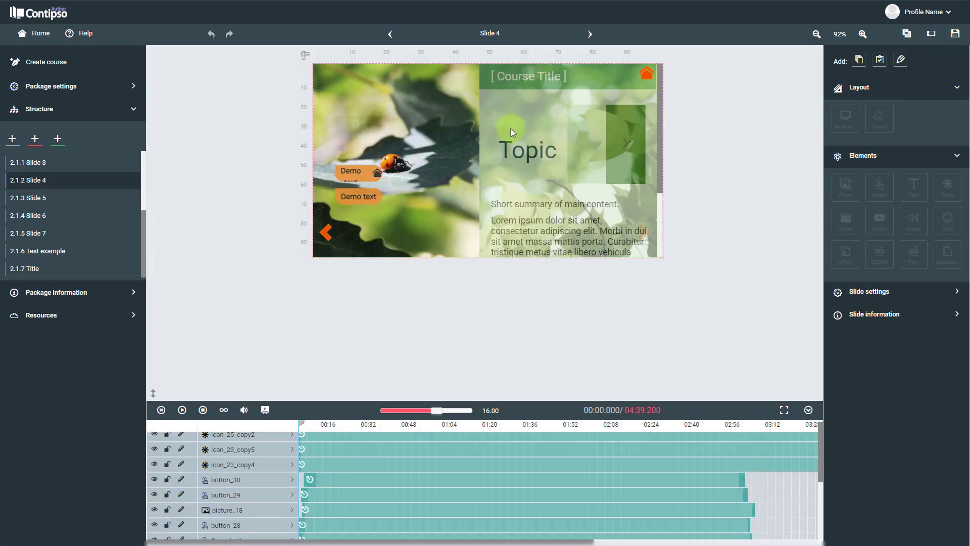
click(423, 93)
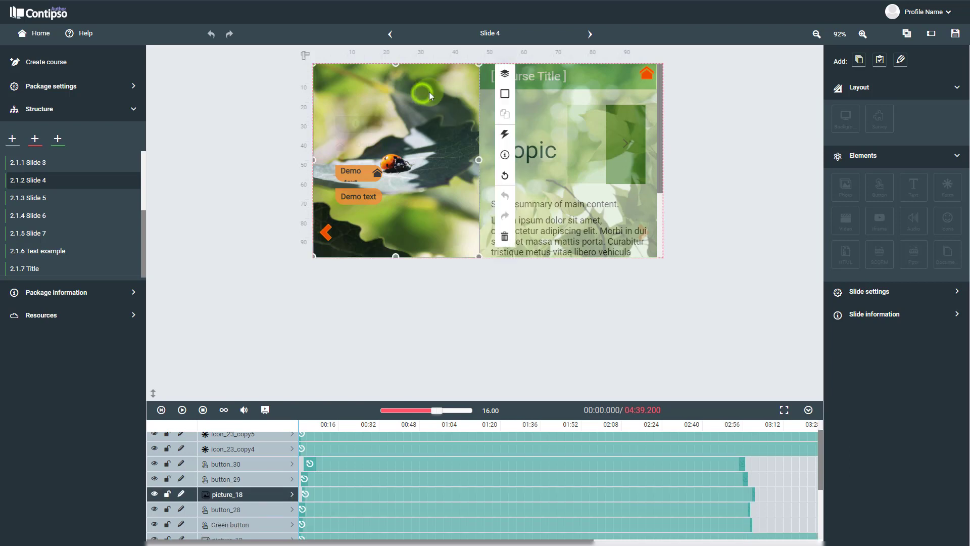
click(504, 73)
click(600, 174)
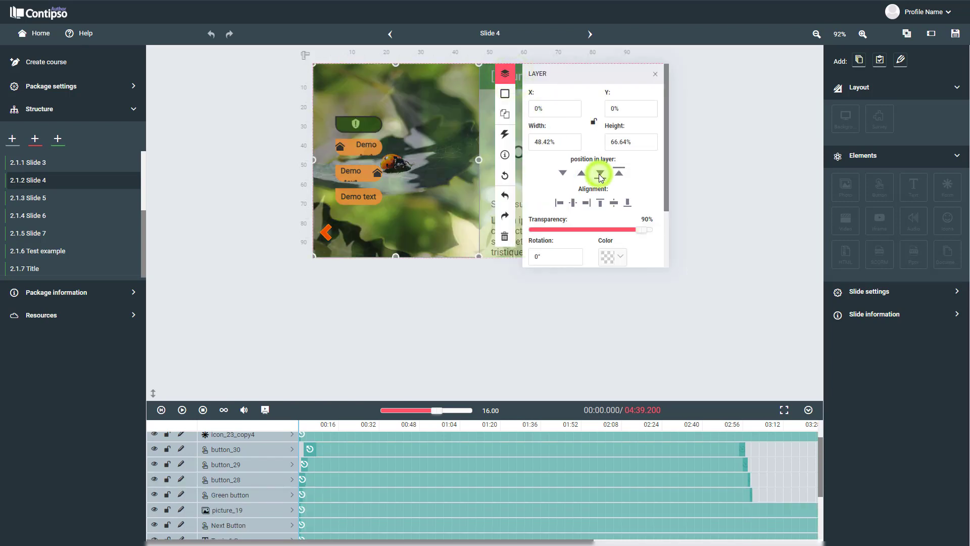
click(655, 75)
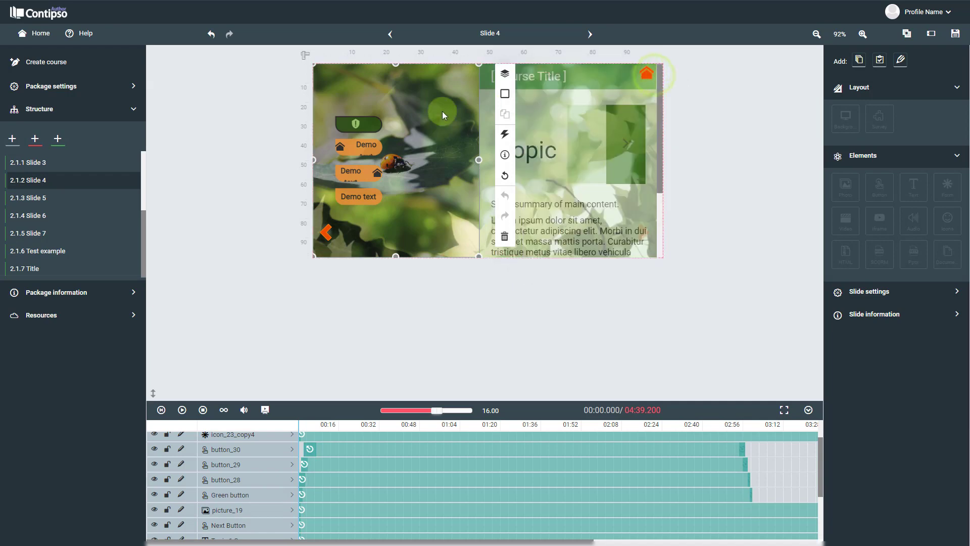
Select the green button and the three Demo text buttons, enlarge them together and move them toward the picture's upper-left corner
click(374, 124)
ctrl+click(369, 145)
ctrl+click(361, 175)
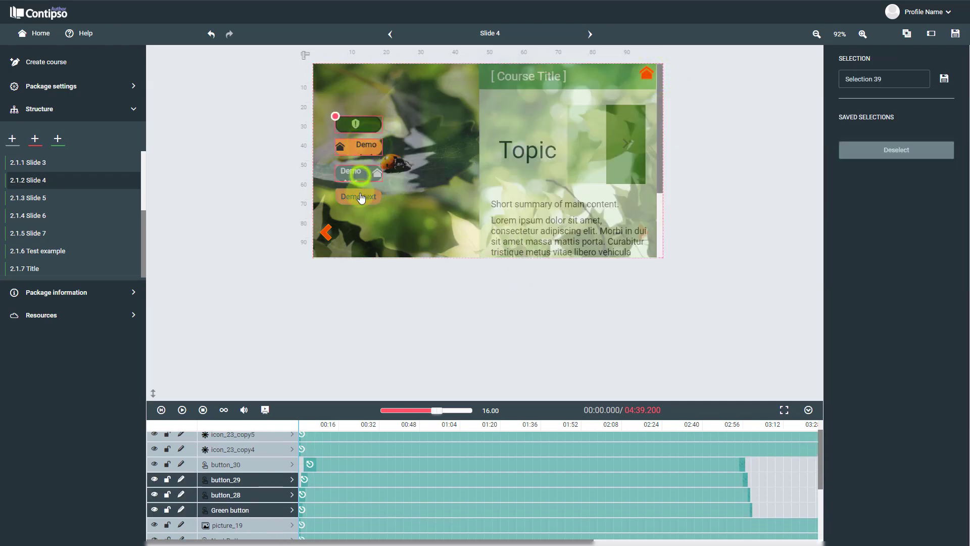
ctrl+click(360, 195)
drag(335, 116, 362, 153)
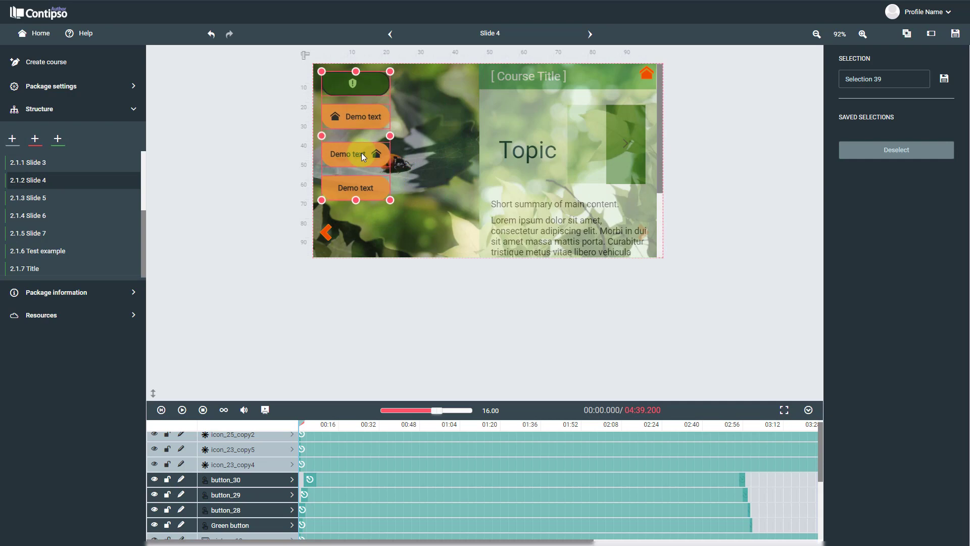
click(687, 157)
Arrange the four buttons in a two-by-two grid, with the right-icon button beside the green one and the plain Demo text button below it
click(359, 123)
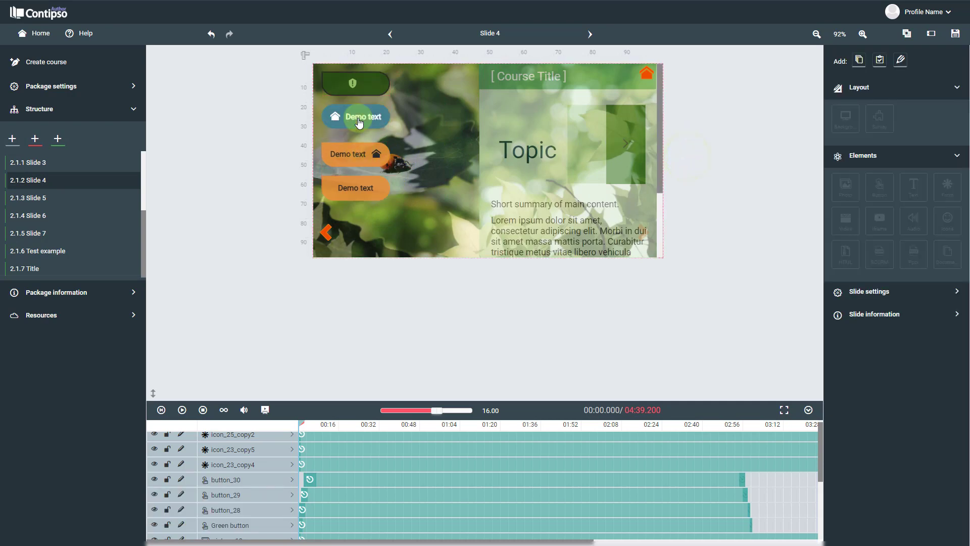
click(360, 120)
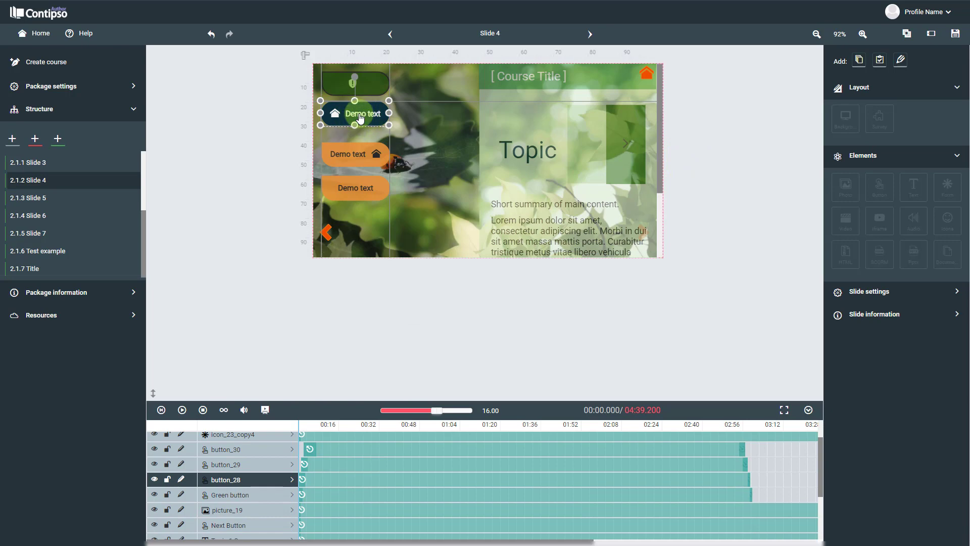
drag(360, 120, 428, 89)
click(355, 156)
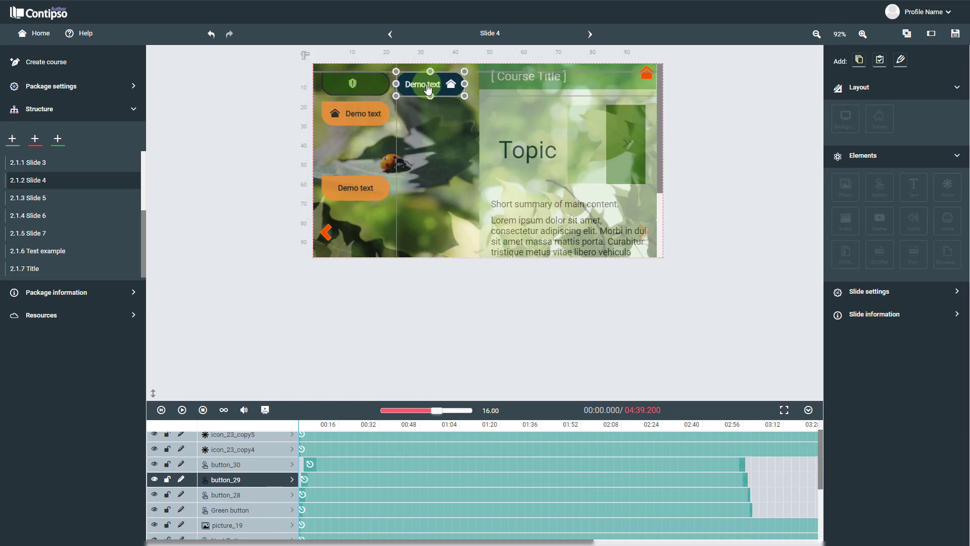
click(354, 188)
drag(354, 188, 430, 120)
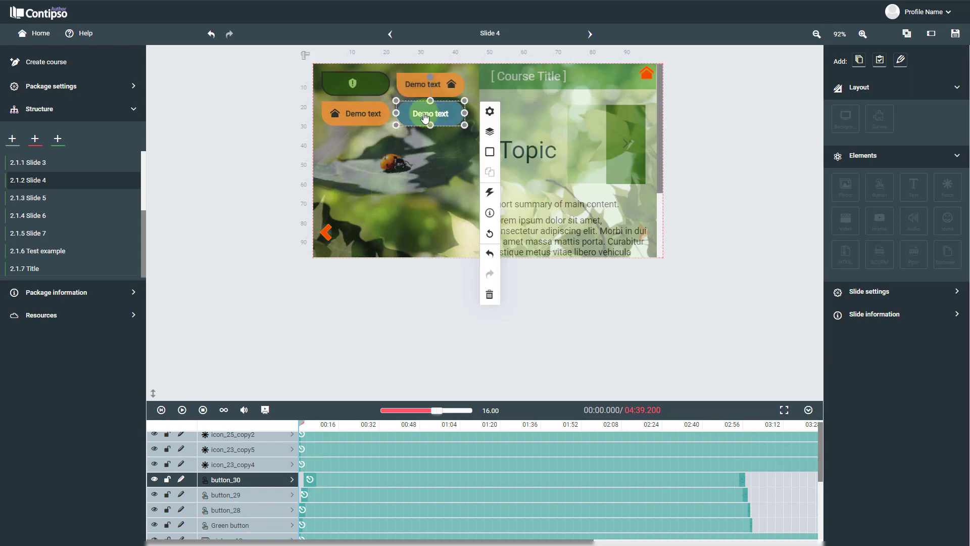
Select all four buttons in the grid and shift them slightly up and left on the picture
ctrl+click(365, 86)
ctrl+click(423, 81)
ctrl+click(368, 117)
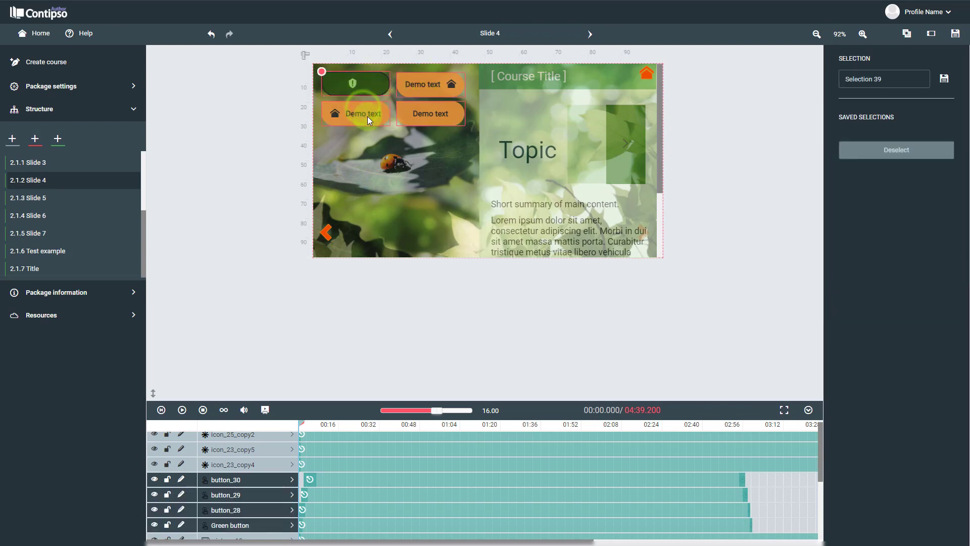
key(Up)
key(Up)
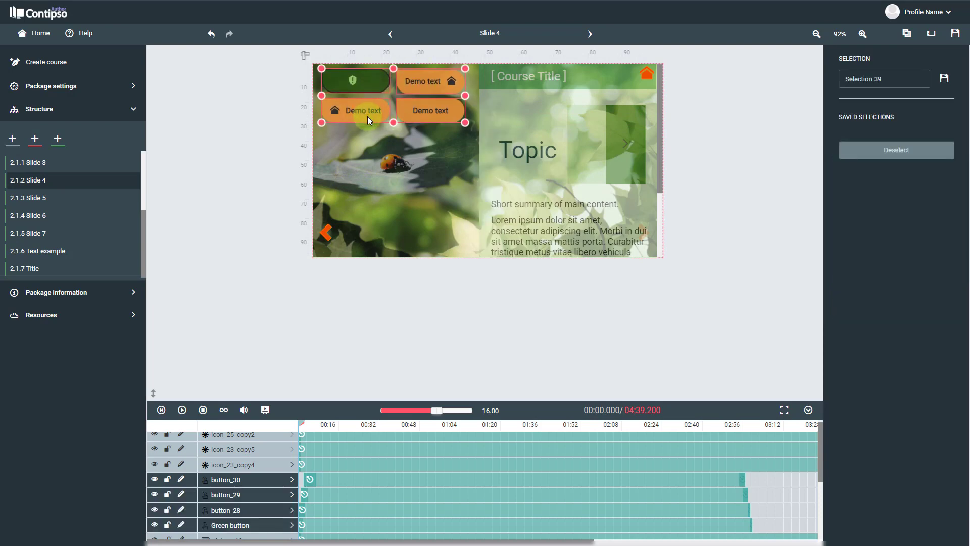
key(Left)
key(Left)
key(Left)
key(Left)
click(684, 109)
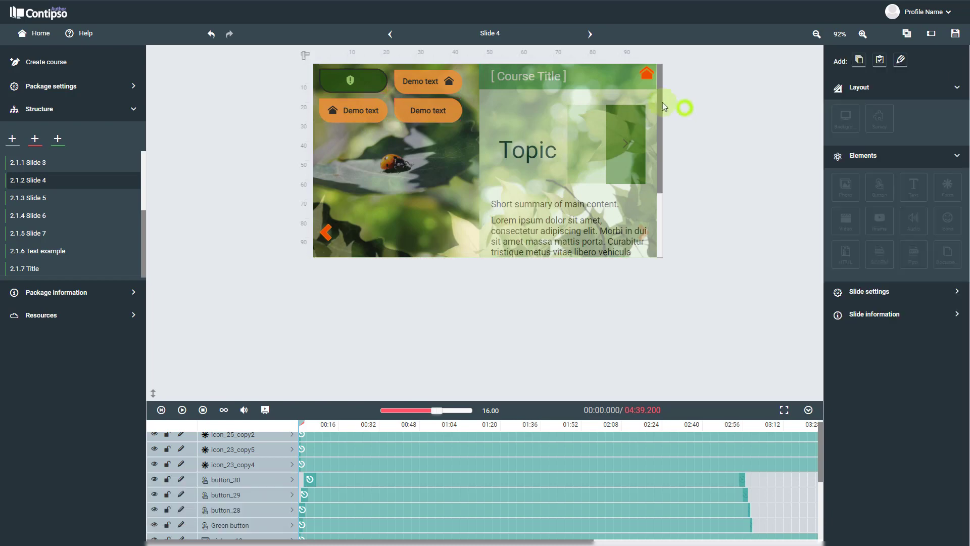
Send the semi-transparent leaf background picture to the lowest layer, behind the title bar, topic and text elements
click(559, 77)
click(682, 74)
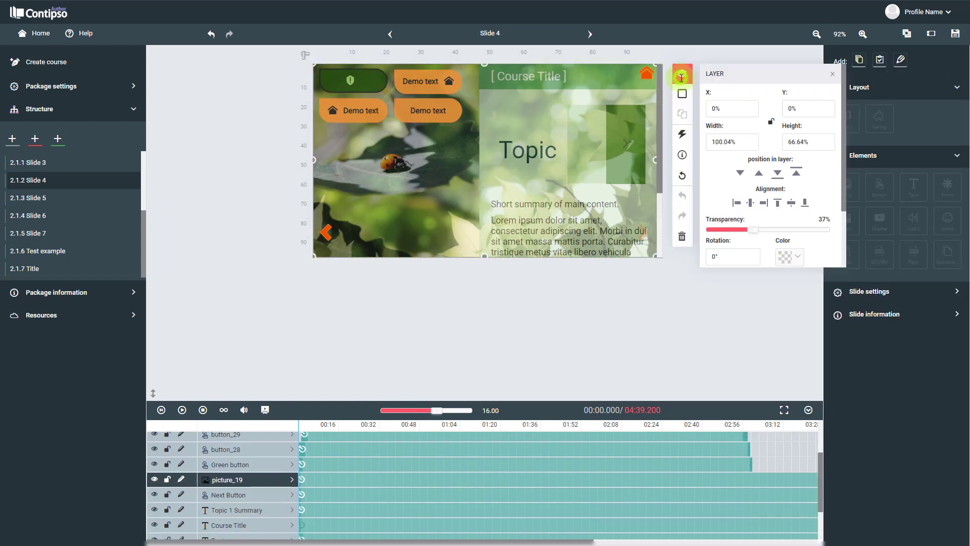
click(781, 177)
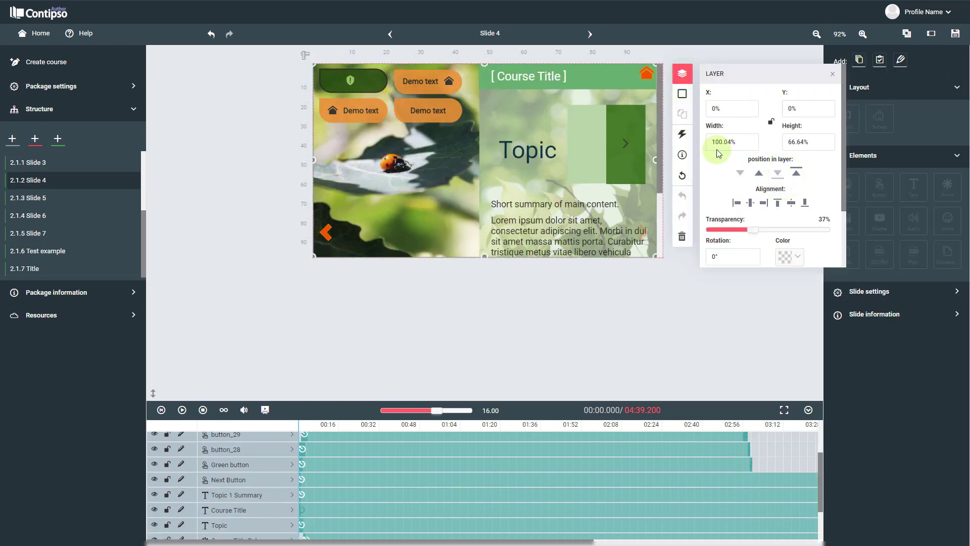
Shorten the Course Title text box to fit inside the green title bar and widen it on both sides
click(541, 73)
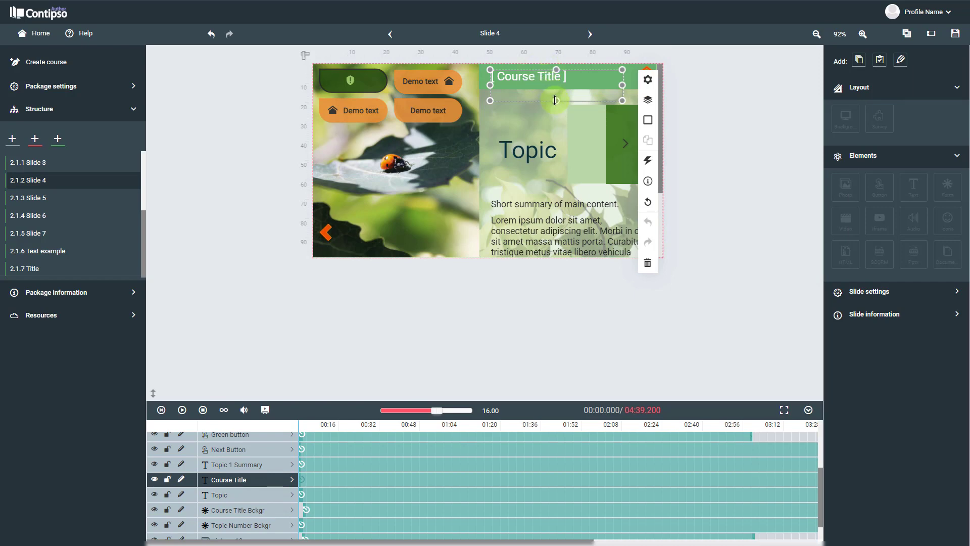
drag(554, 100, 553, 86)
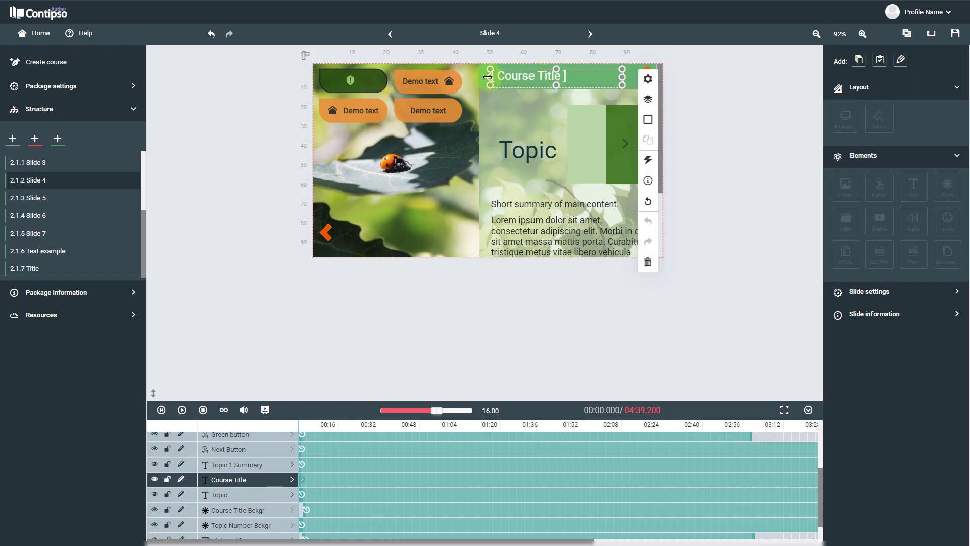
drag(488, 77, 482, 77)
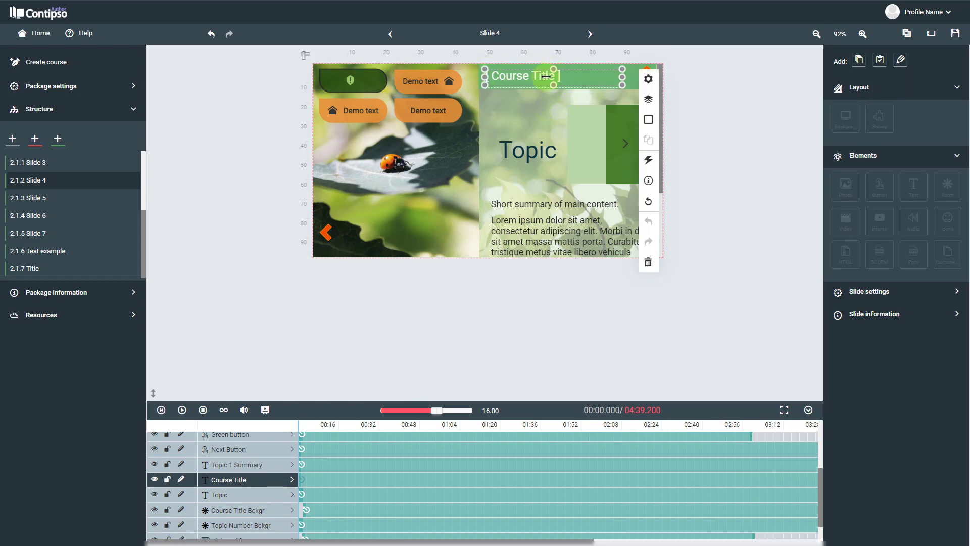
drag(621, 77, 634, 80)
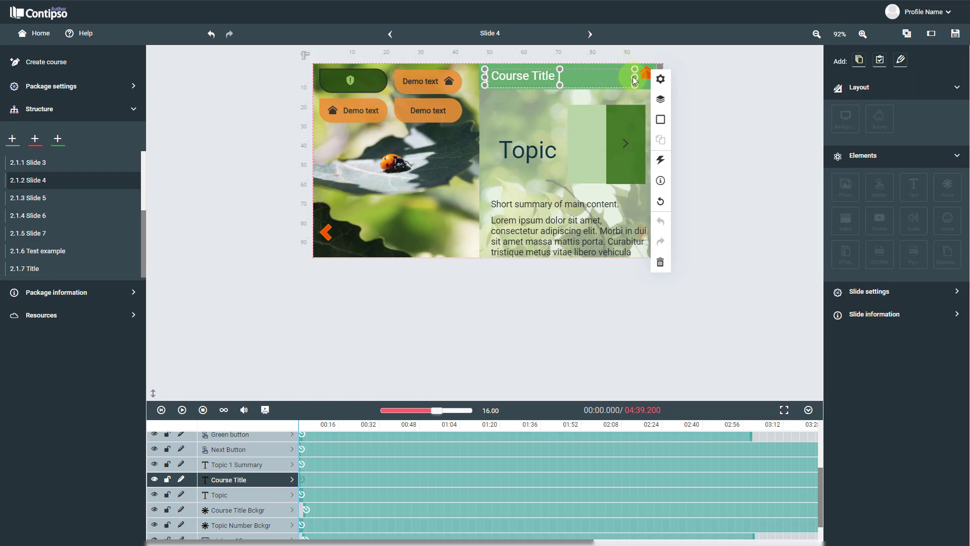
Extend the light green topic background toward the ladybug picture and reduce its height to less than half
click(581, 147)
drag(567, 144, 489, 143)
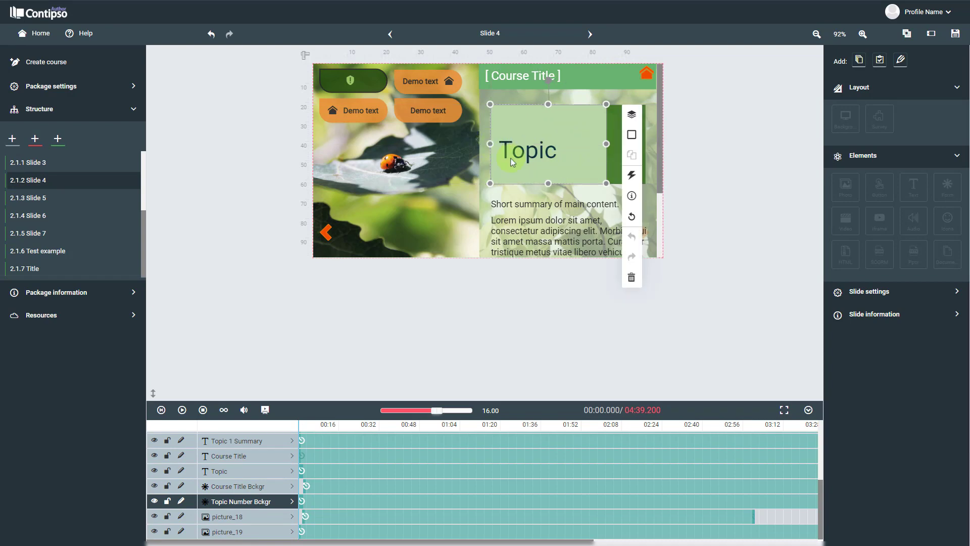
drag(547, 183, 546, 137)
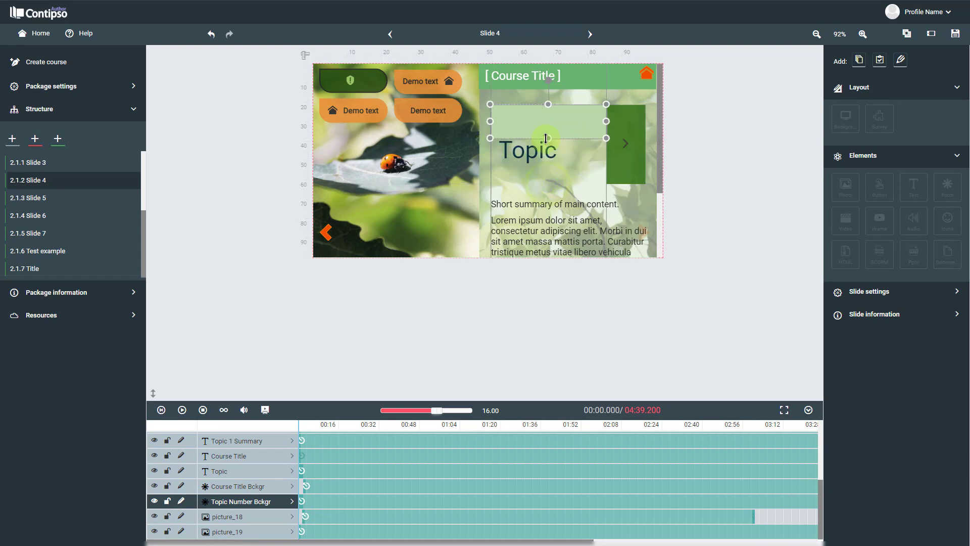
Shorten the Next button to match the light green background's height and fit the Topic text box over that background
click(619, 148)
drag(624, 183, 622, 141)
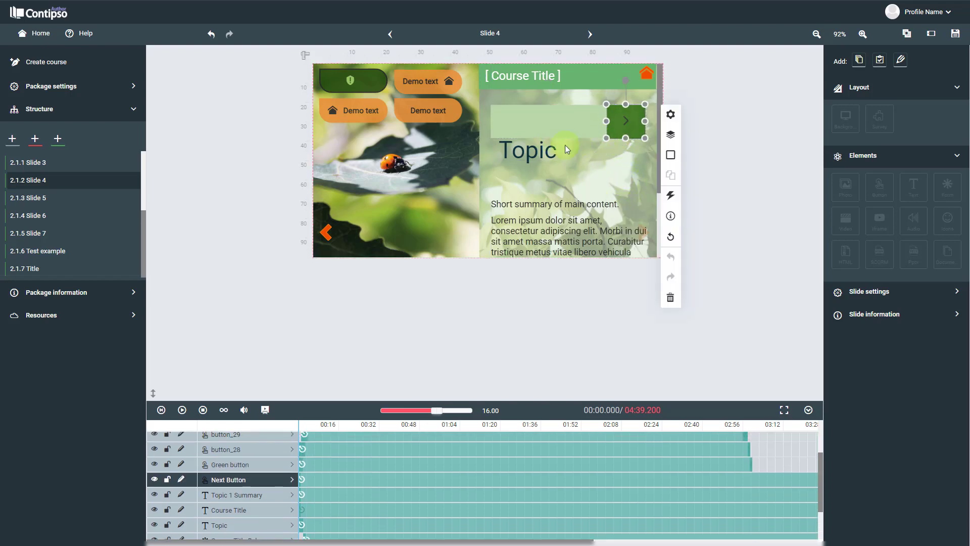
click(522, 152)
drag(523, 152, 606, 127)
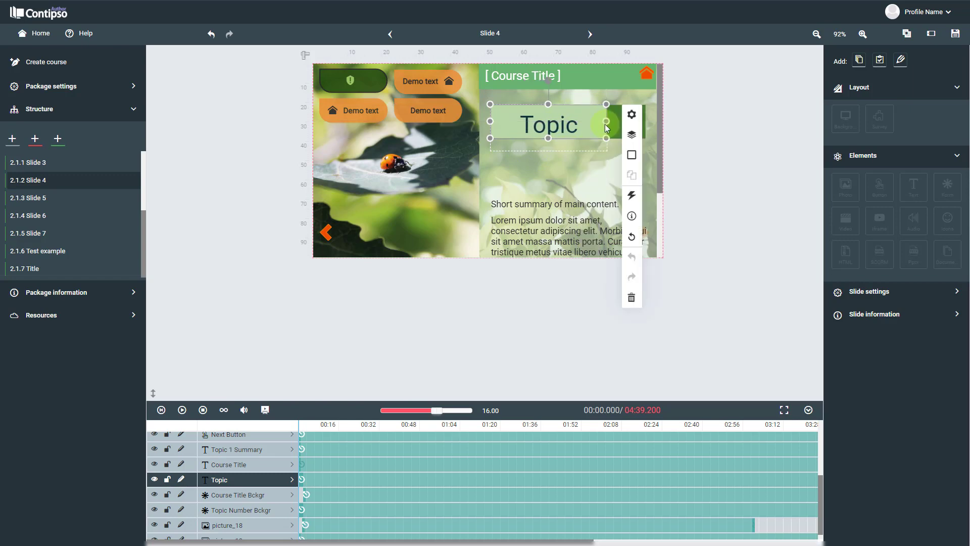
Move the topic summary text up to sit just below the Topic banner
click(547, 205)
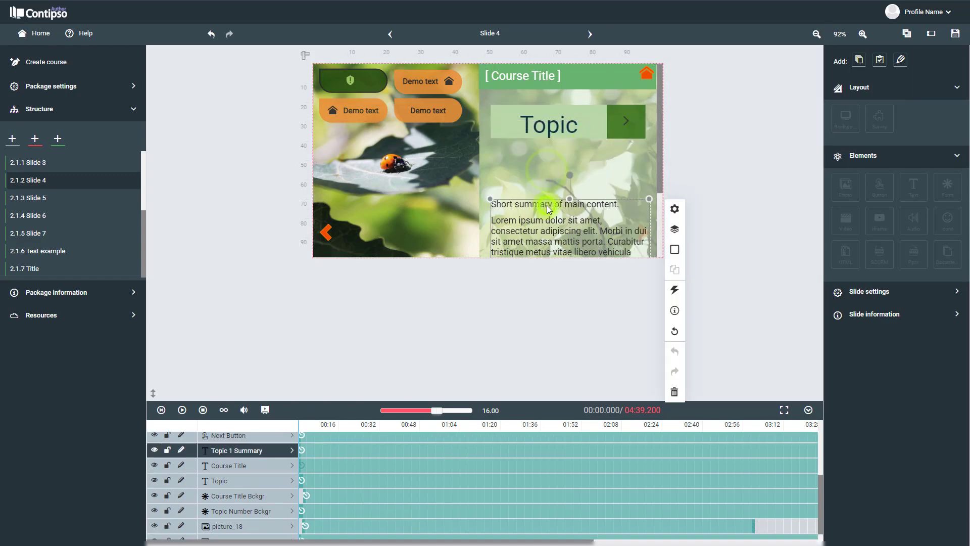
key(Up)
key(Up)
key(Up)
key(Up)
key(Up)
key(Up)
key(Up)
key(Up)
key(Up)
key(Up)
key(Up)
key(Up)
key(Up)
key(Up)
key(Up)
key(Up)
key(Up)
key(Up)
key(Up)
key(Up)
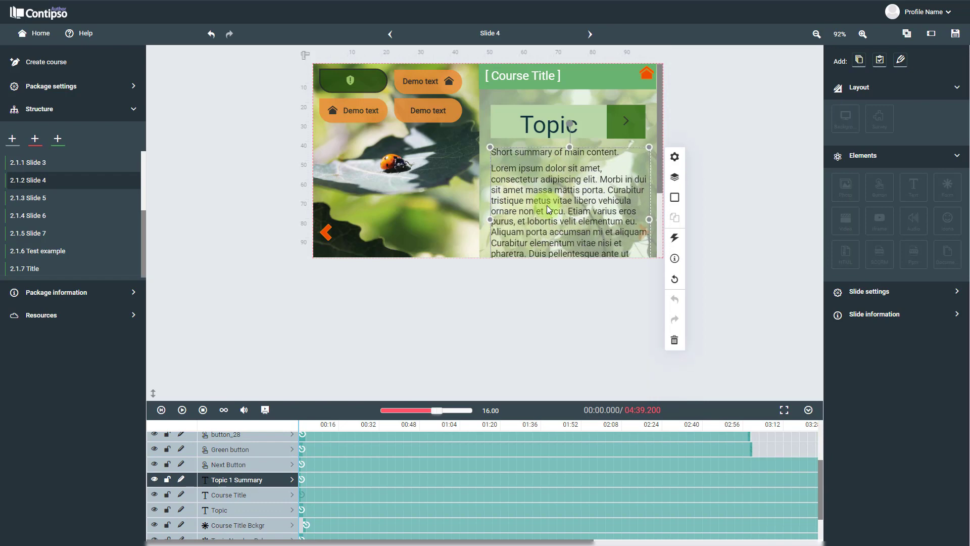
key(Up)
key(Up)
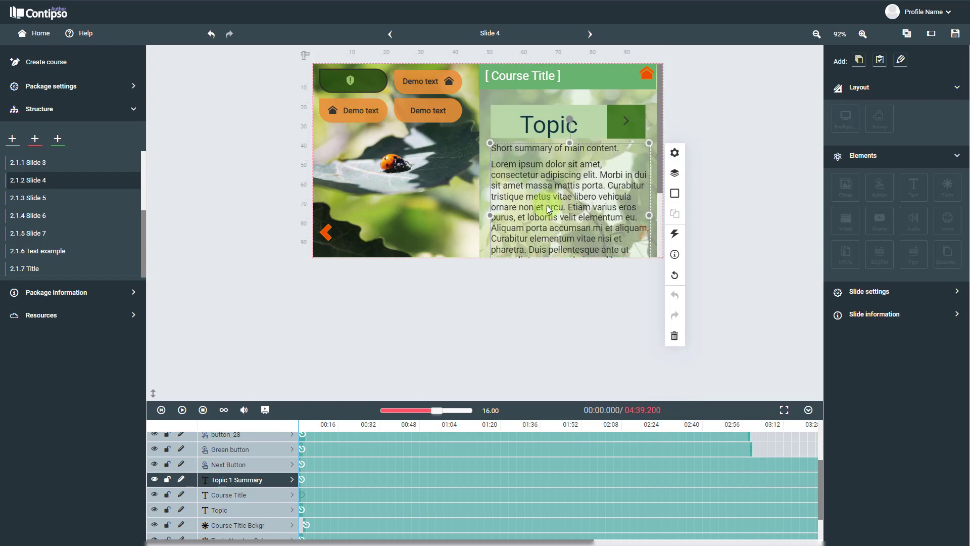
Select the summary text, Next button and Topic text together and shift them slightly up
shift+click(539, 126)
shift+click(537, 130)
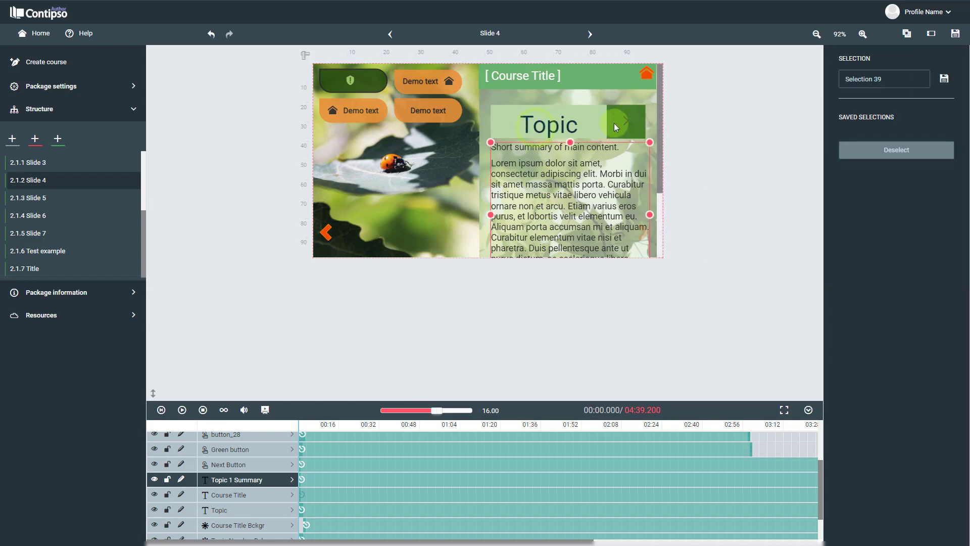
shift+click(626, 126)
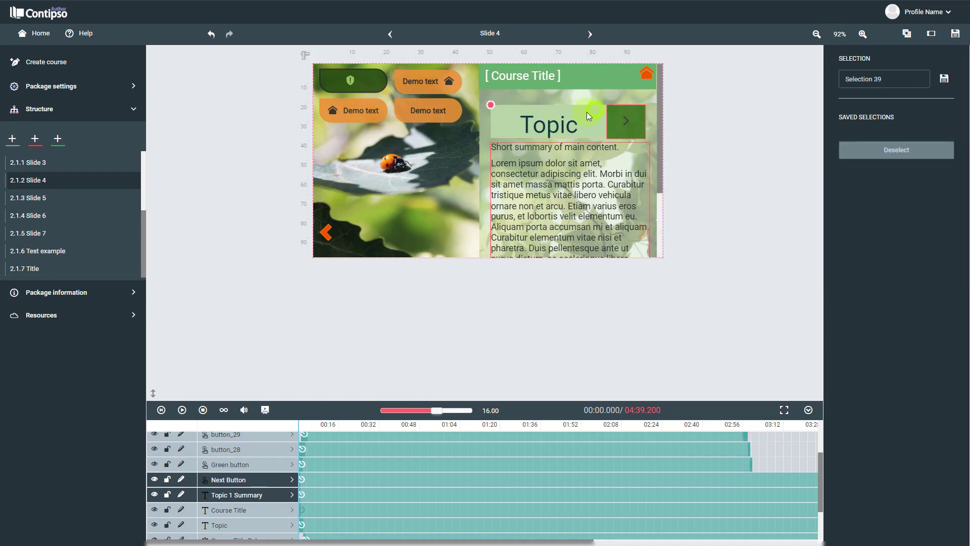
shift+click(547, 125)
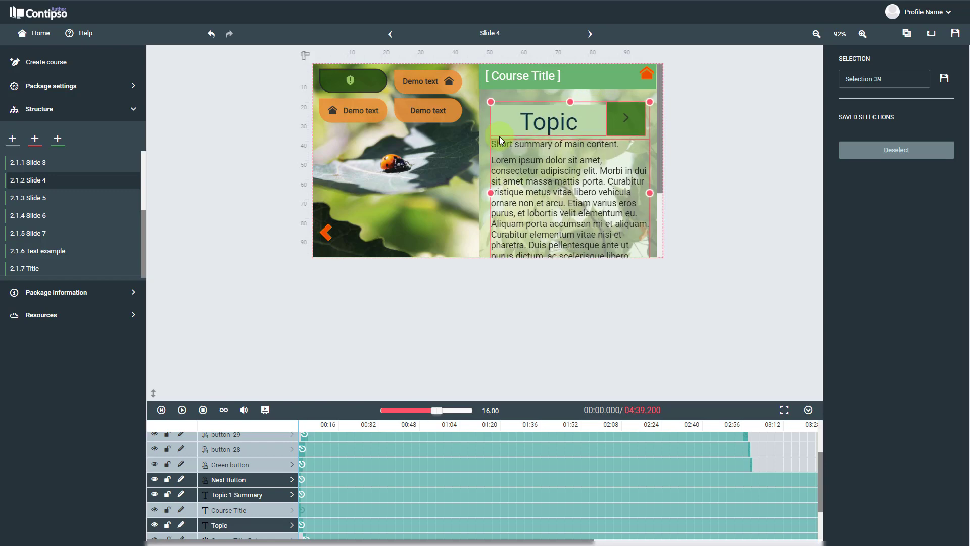
click(676, 173)
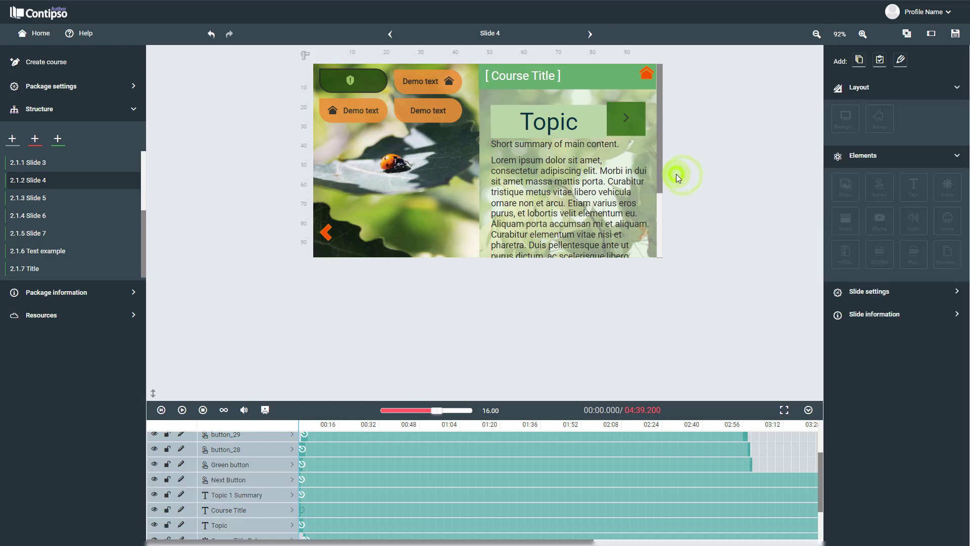
Raise the light green background in line with the Next button and center the Topic text on it
click(593, 110)
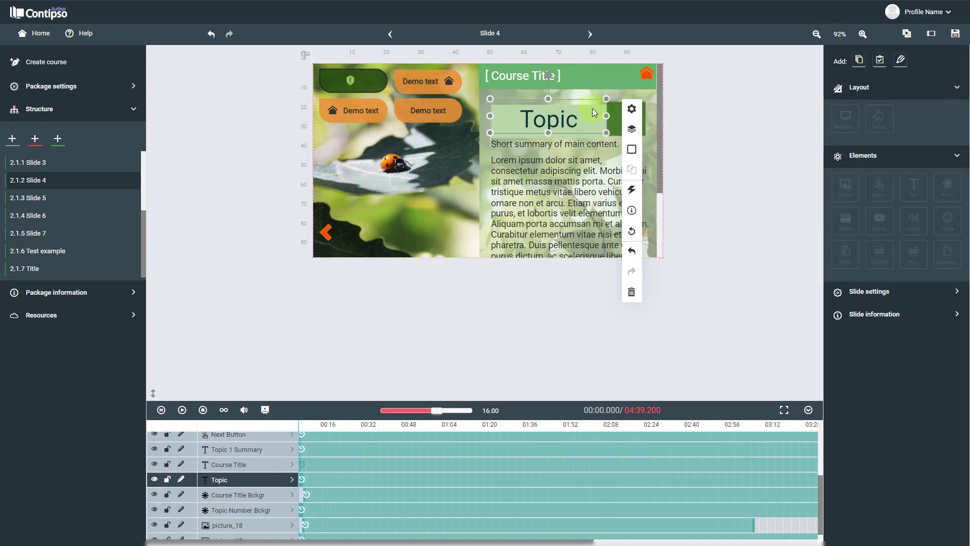
click(572, 133)
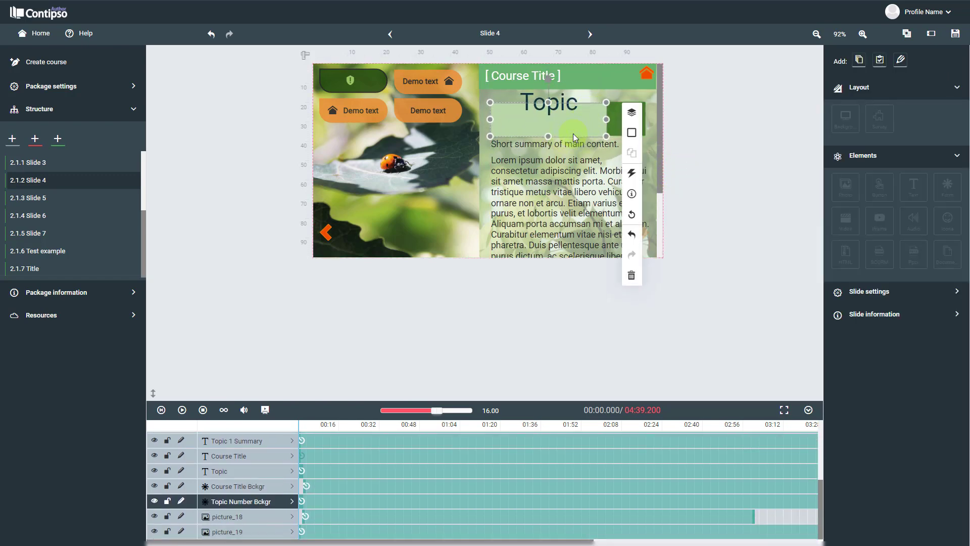
key(Up)
key(Up)
click(551, 111)
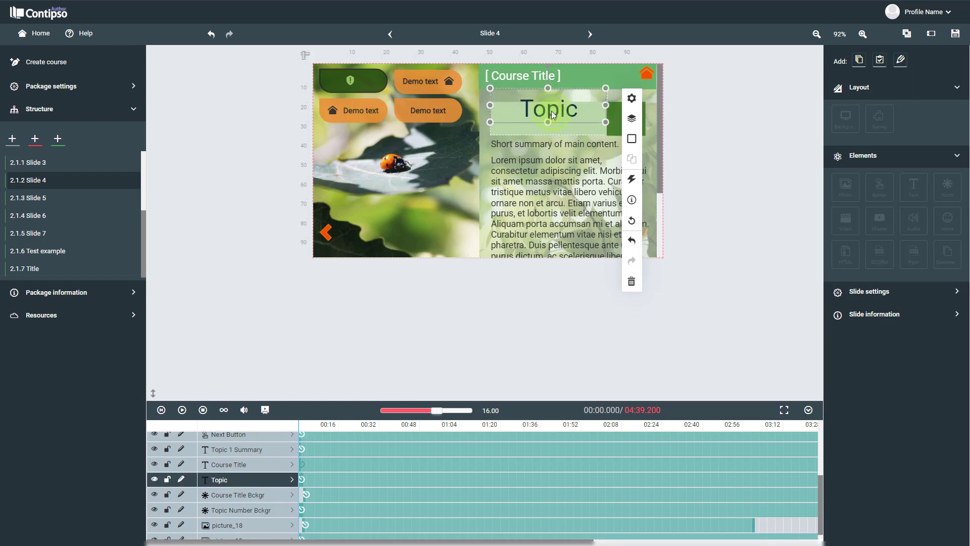
click(702, 141)
Enlarge the orange home icon slightly at the end of the title bar
click(649, 75)
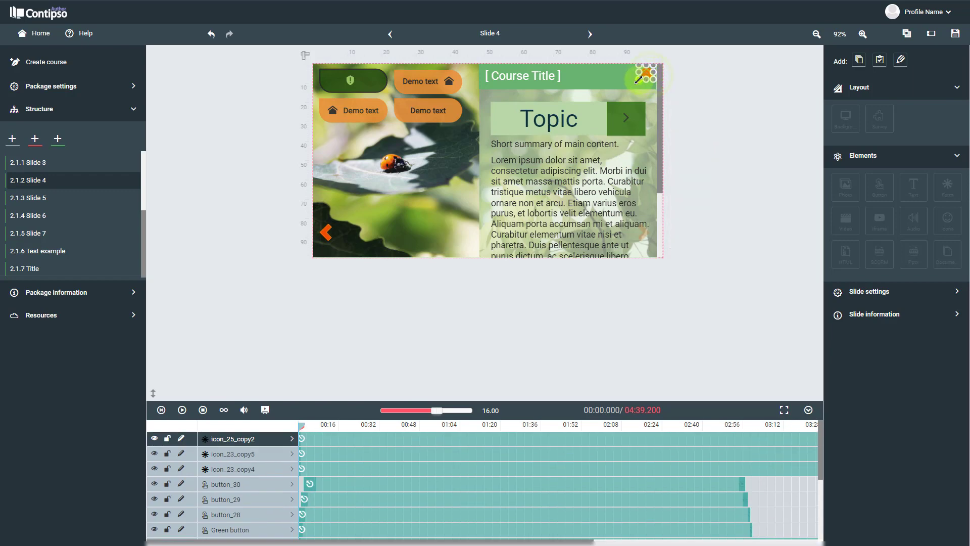
click(698, 121)
Stretch the leaf background picture downward until it ends slightly below the last line of the summary text
scroll(588, 166, down, 3)
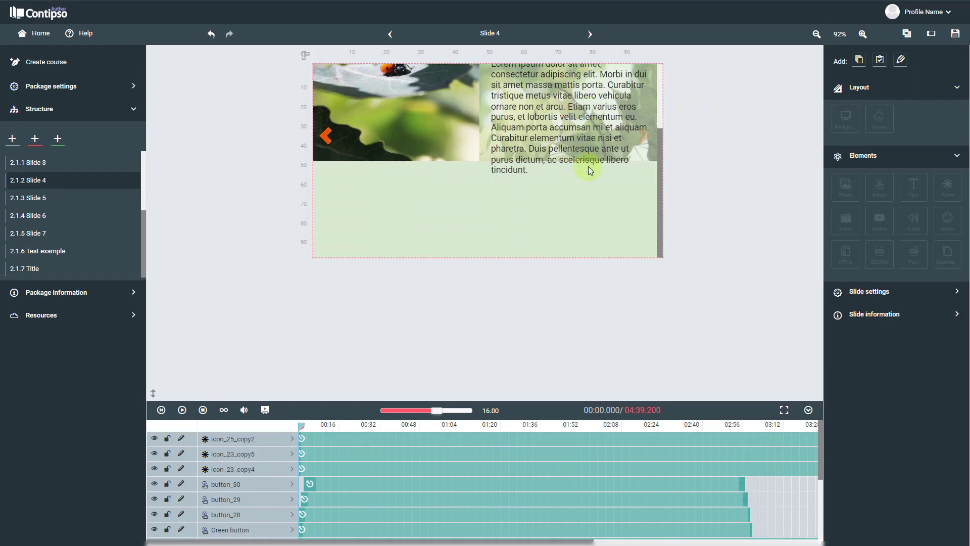
click(485, 153)
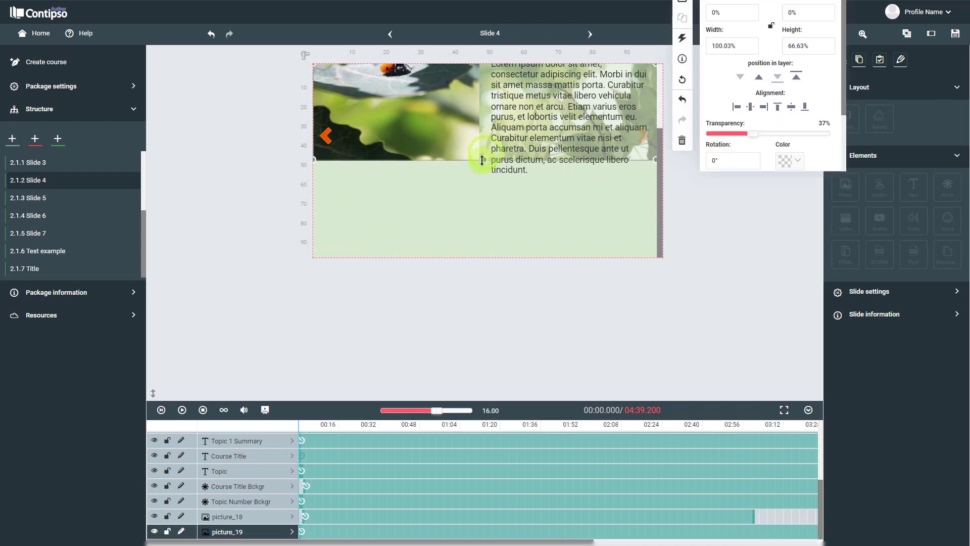
drag(480, 161, 468, 266)
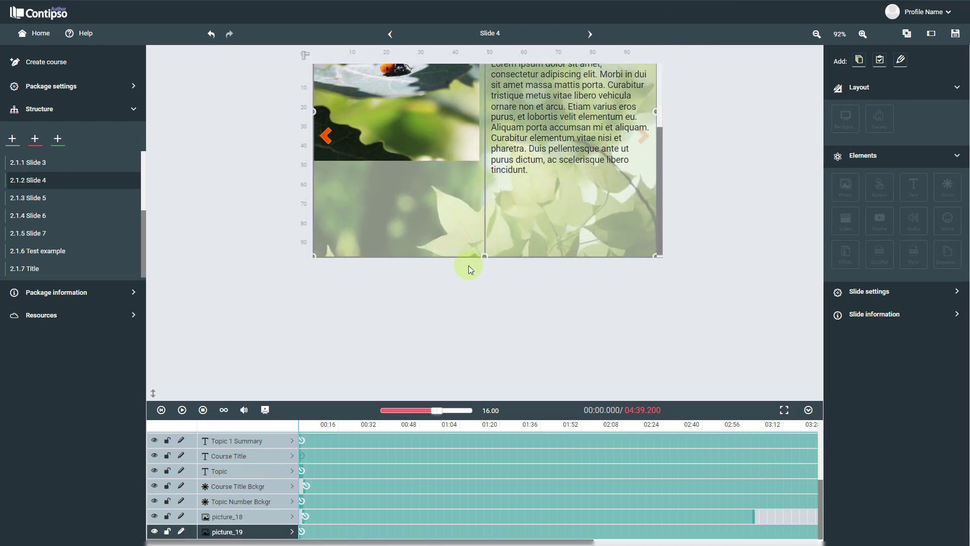
click(408, 156)
click(449, 211)
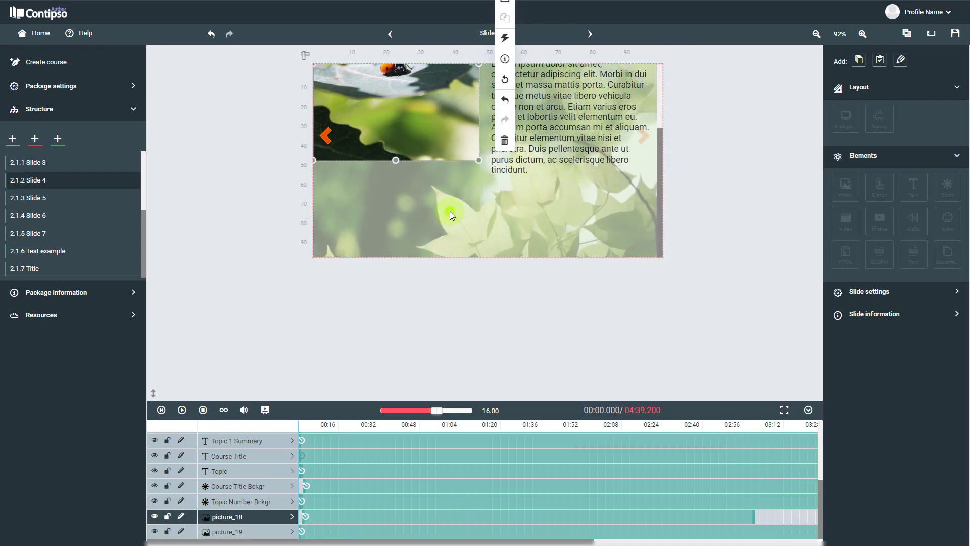
drag(482, 255, 477, 193)
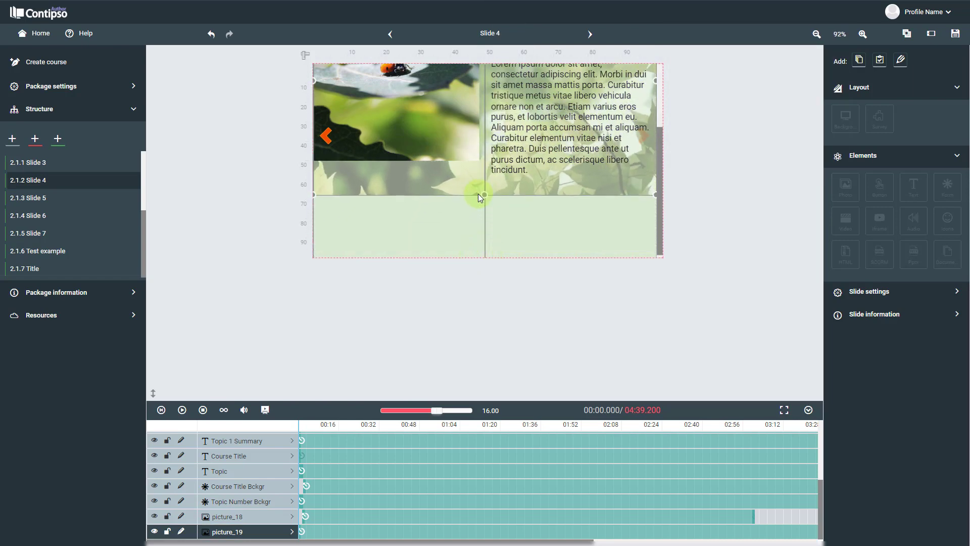
click(605, 230)
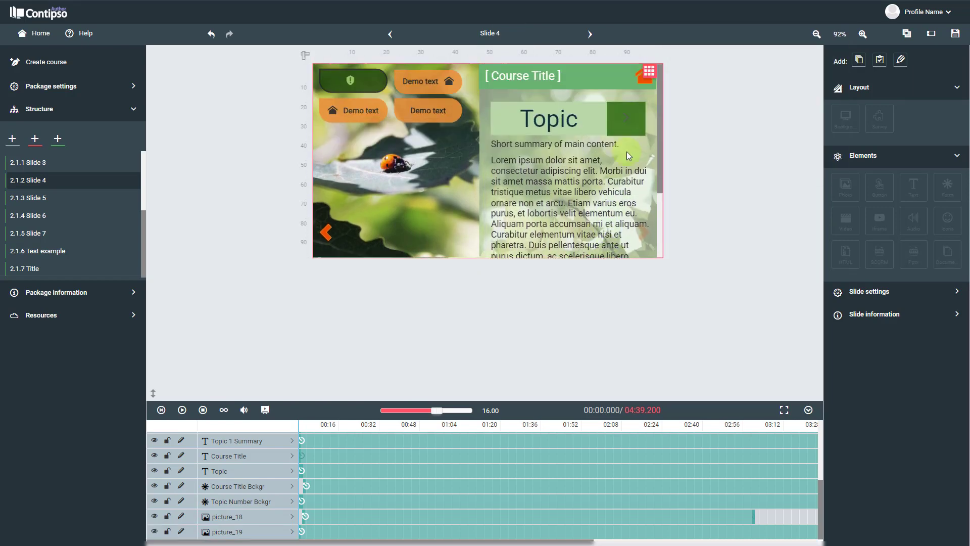
Open the slide grid for editing and set its height to 110%
click(644, 75)
click(882, 117)
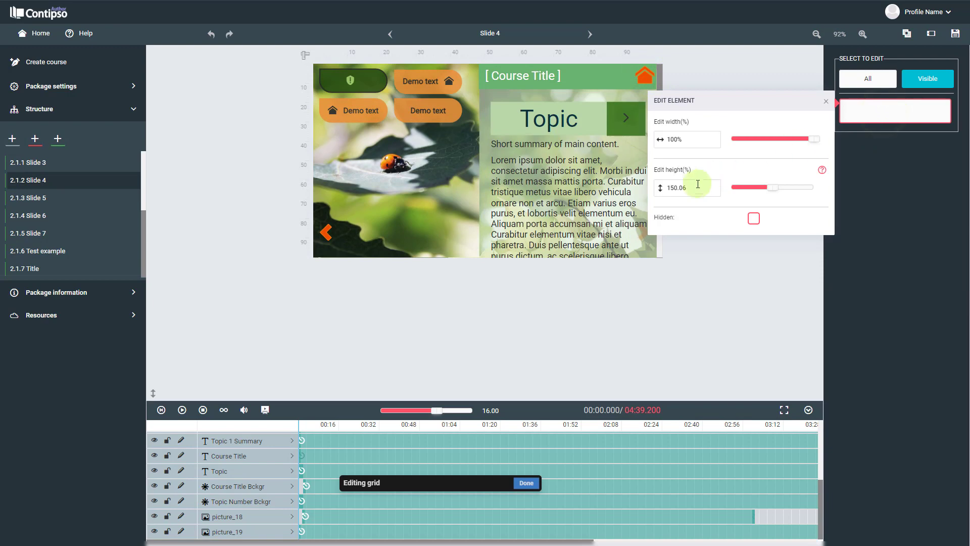
drag(697, 187, 671, 187)
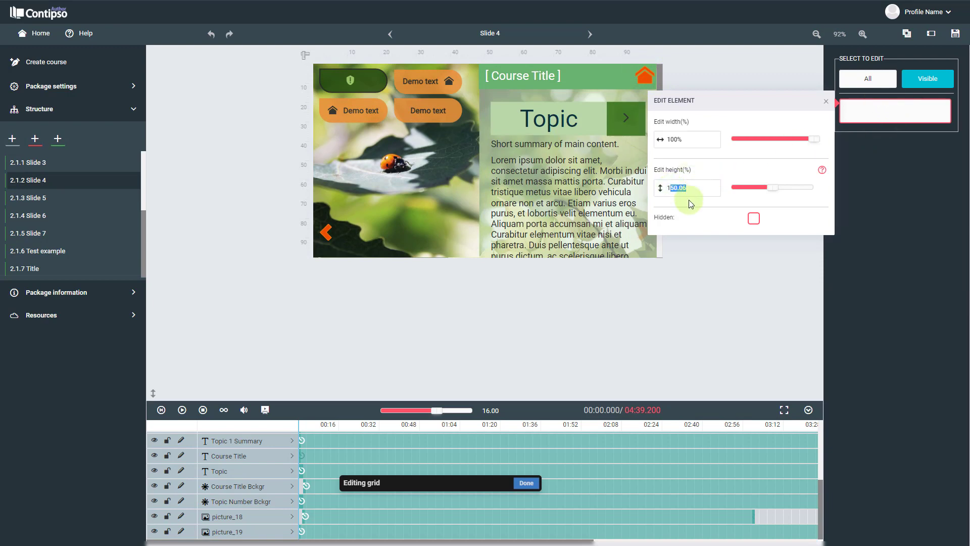
text(110)
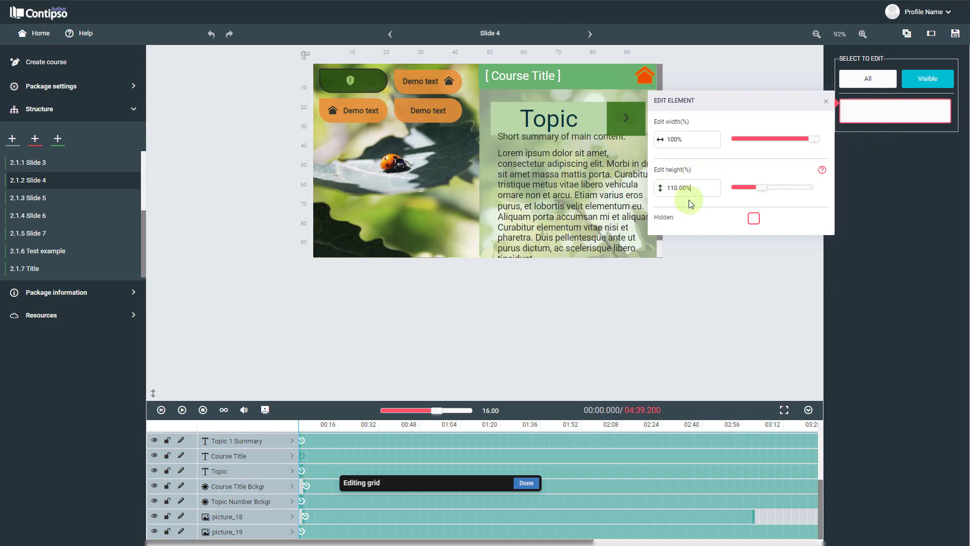
Resize the summary text box to start slightly below the Topic banner, end above the slide's lower edge and extend closer to the ladybug picture
click(565, 177)
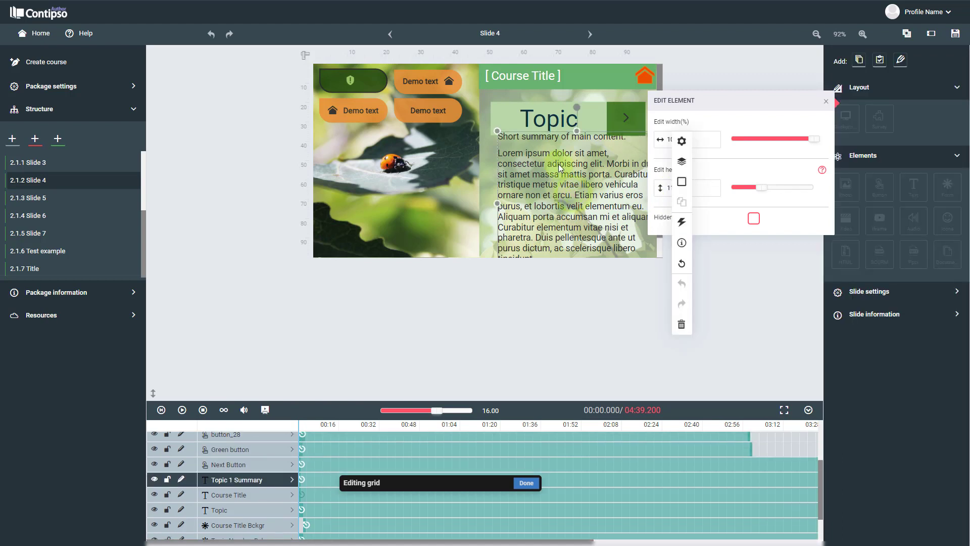
scroll(559, 167, down, 1)
click(577, 246)
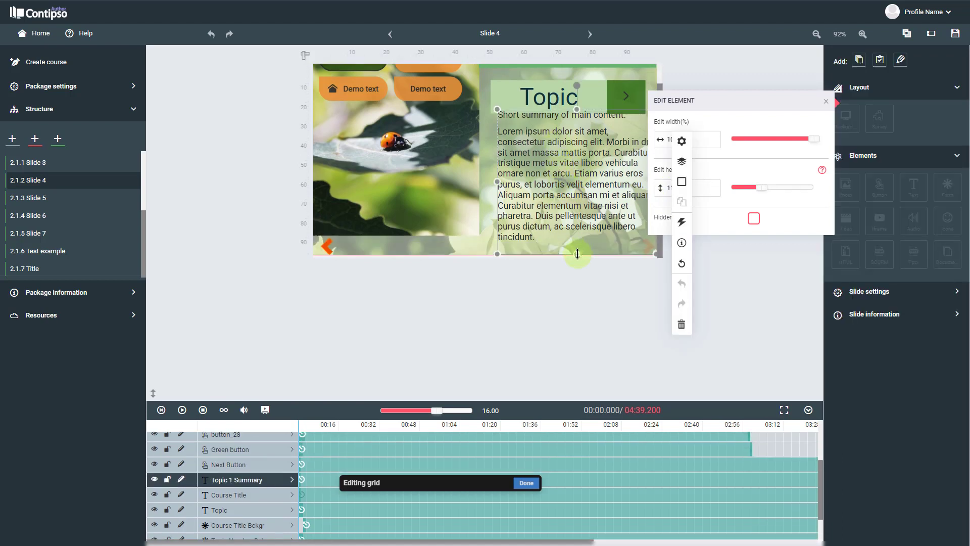
drag(577, 245, 577, 244)
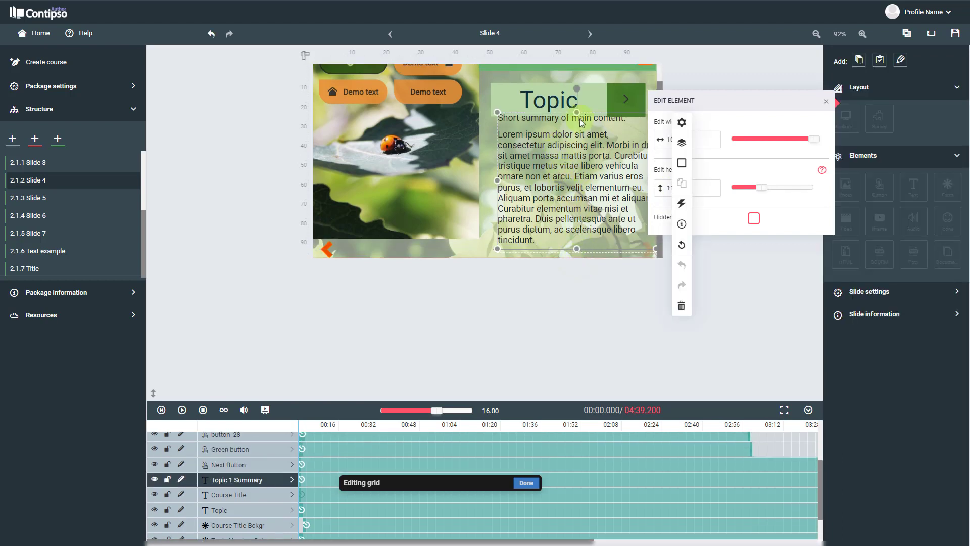
drag(577, 111, 577, 119)
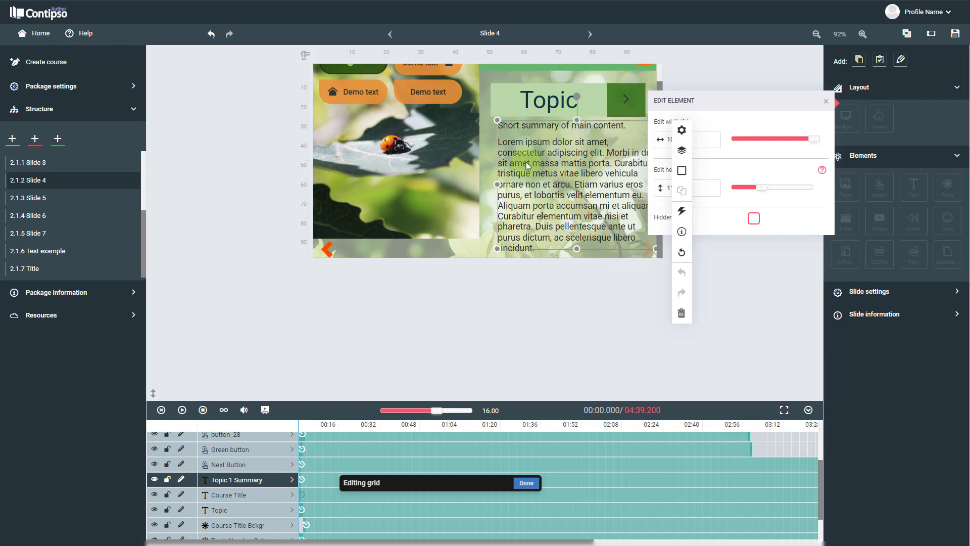
drag(498, 185, 489, 183)
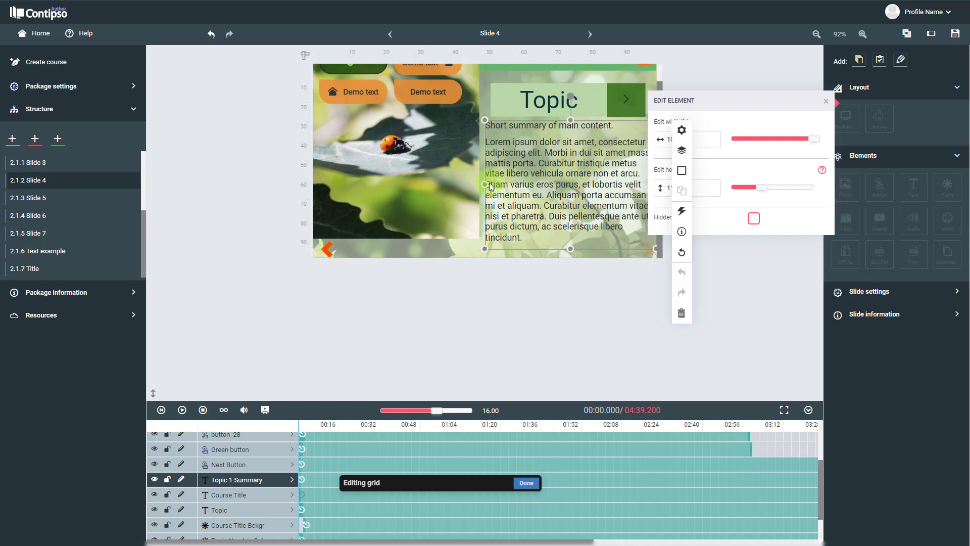
Move both orange navigation arrows up together near the slide's lower corners and finish editing the grid
click(326, 251)
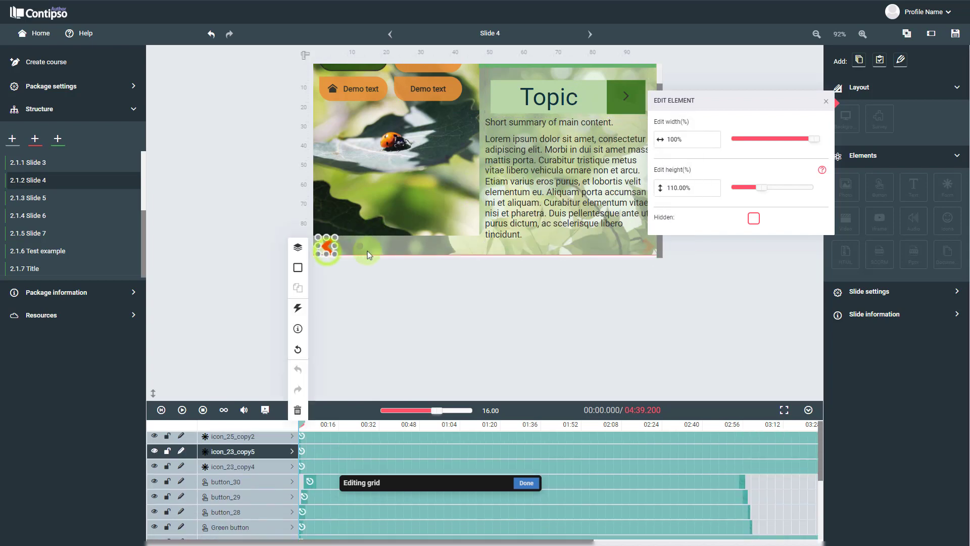
shift+click(647, 245)
key(Up)
key(Up)
key(Up)
key(Up)
key(Up)
key(Up)
key(Up)
key(Up)
key(Up)
key(Up)
key(Up)
key(Up)
key(Up)
key(Up)
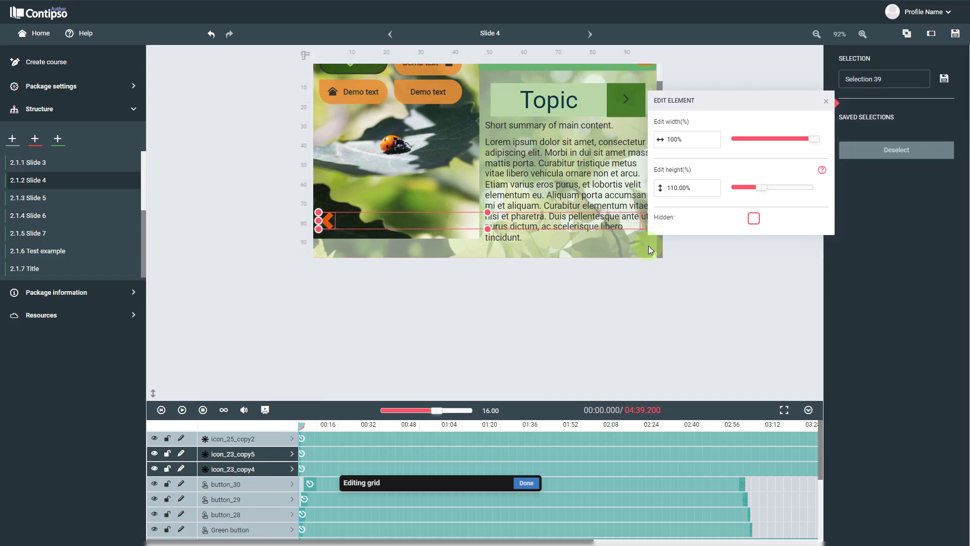
click(527, 483)
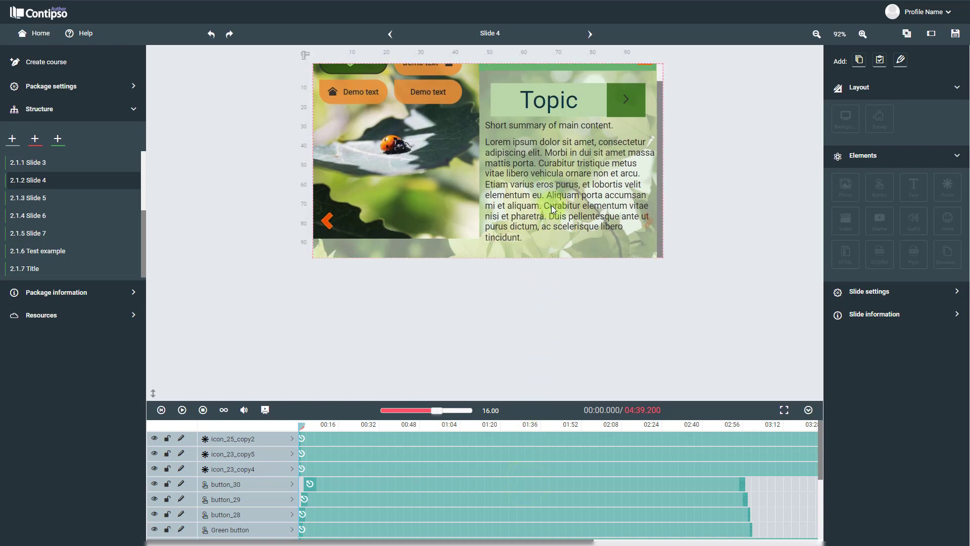
Stretch the ladybug picture downward toward the slide's lower edge and save the changes
click(394, 239)
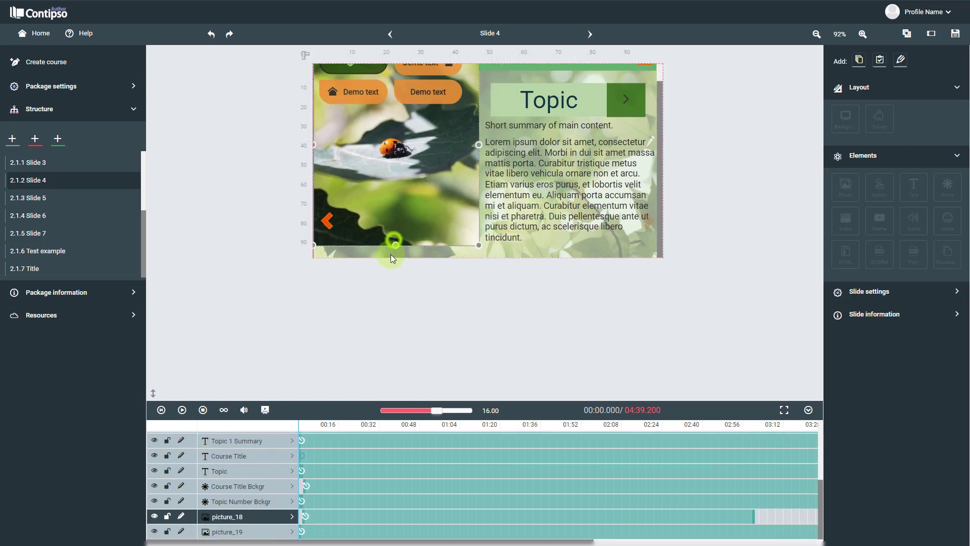
drag(390, 254, 389, 265)
scroll(526, 240, up, 1)
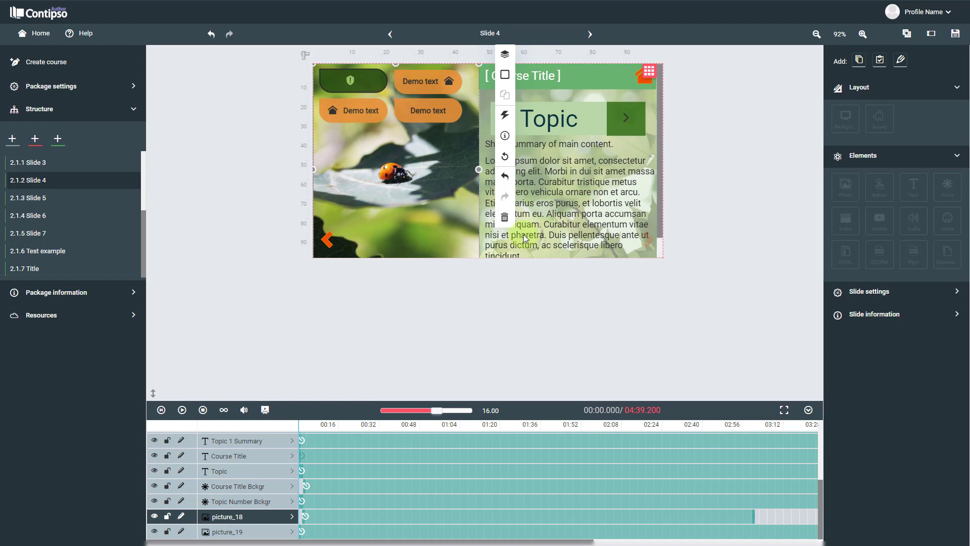
click(697, 196)
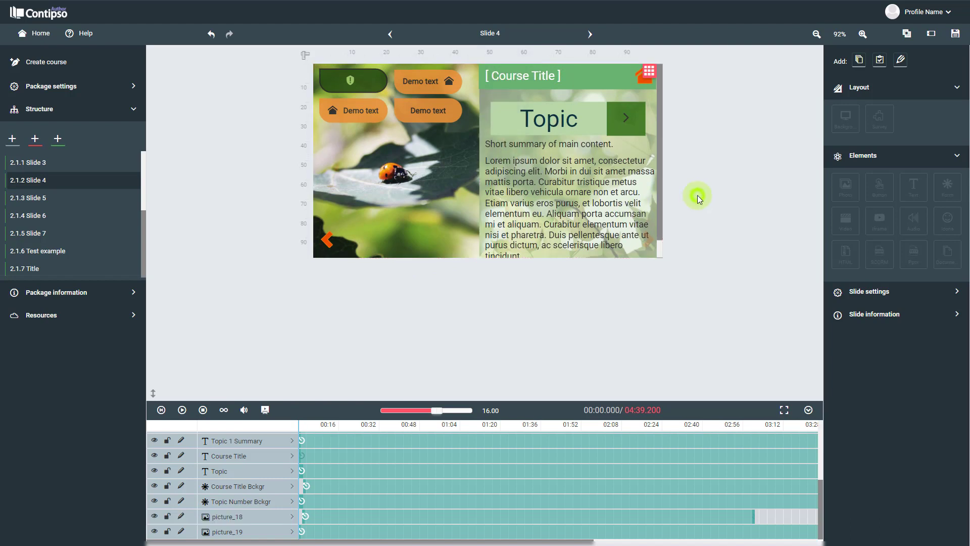
click(628, 95)
click(420, 181)
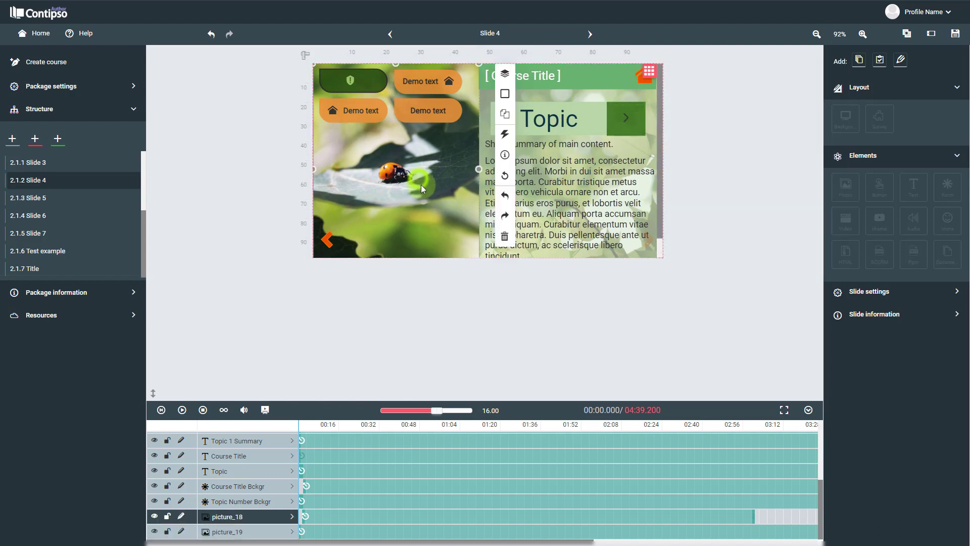
click(464, 290)
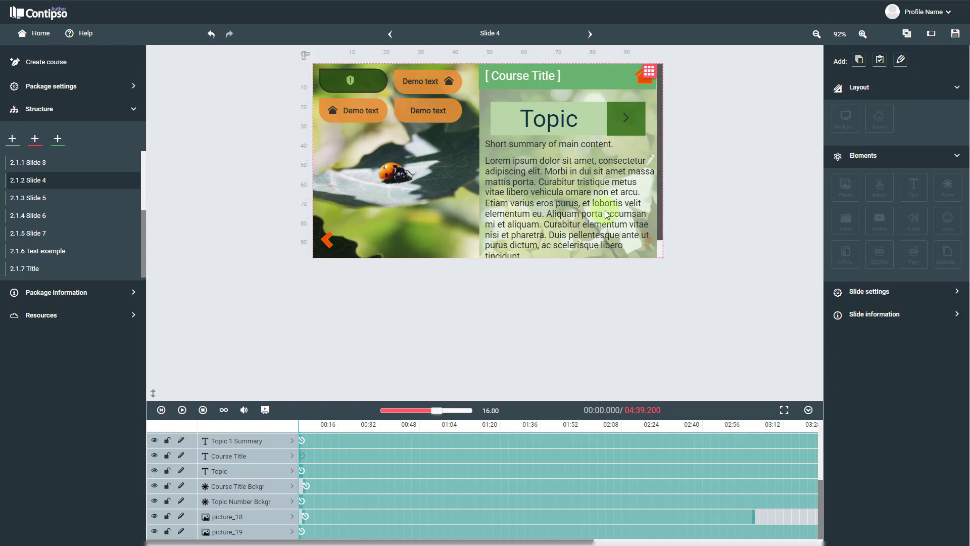
click(954, 33)
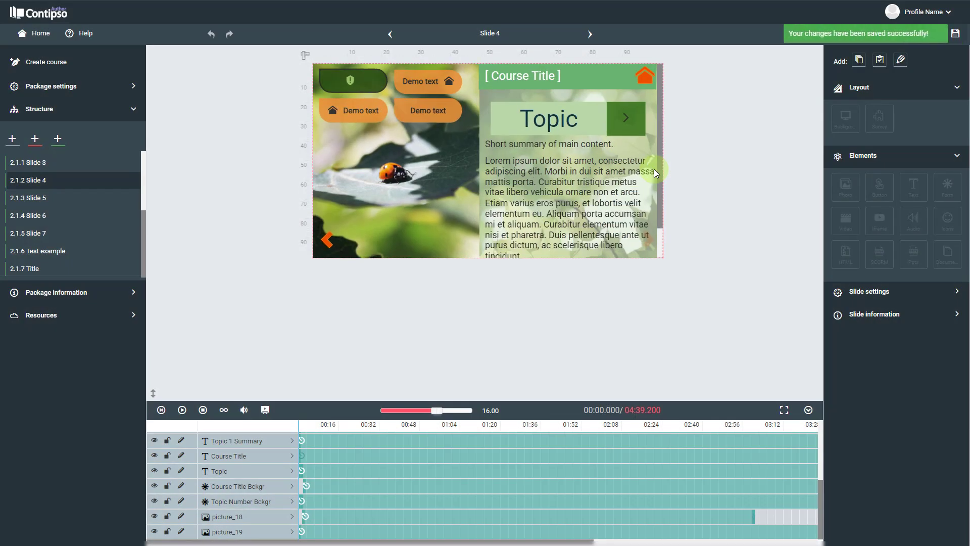
Extend the ladybug picture fully to the slide's lower edge and align the Course Title background's inner edge with the picture
scroll(572, 168, down, 1)
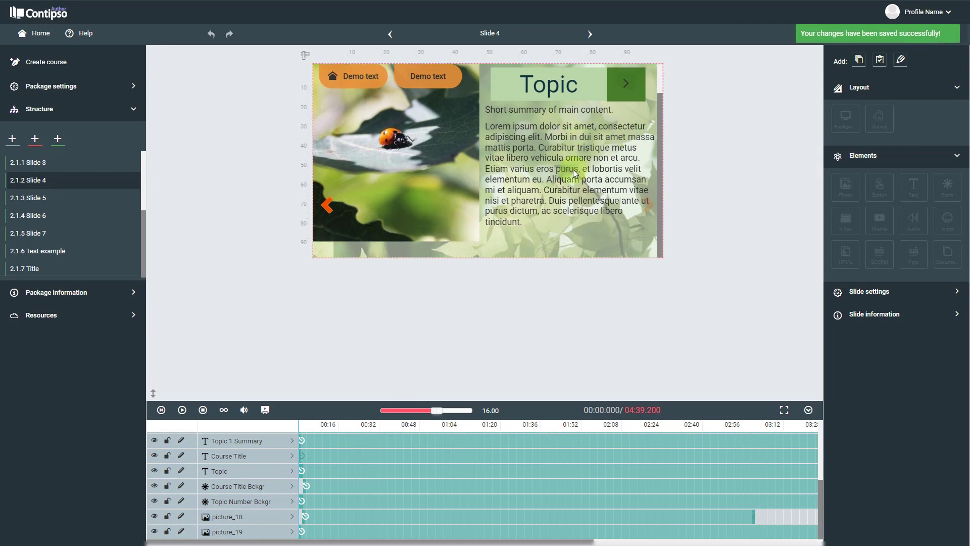
click(395, 226)
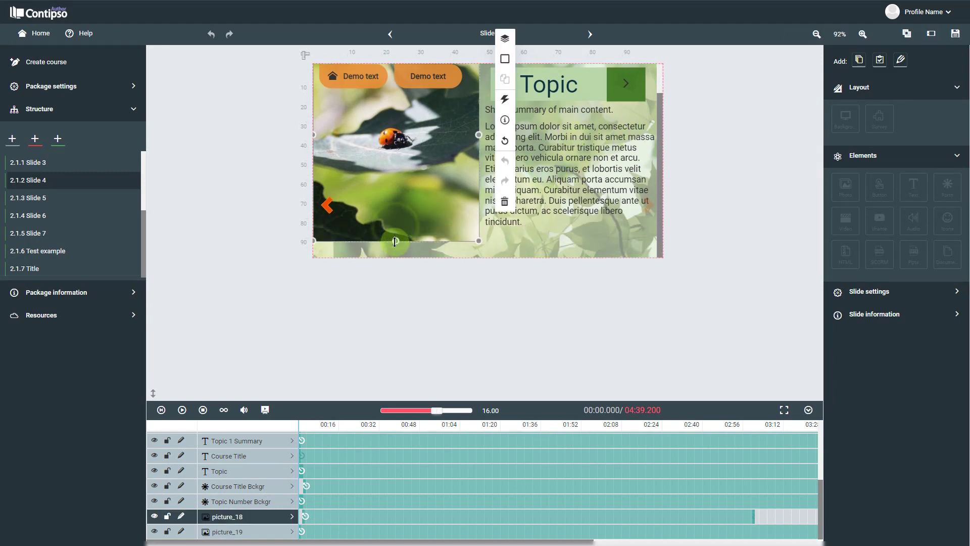
drag(395, 241, 396, 265)
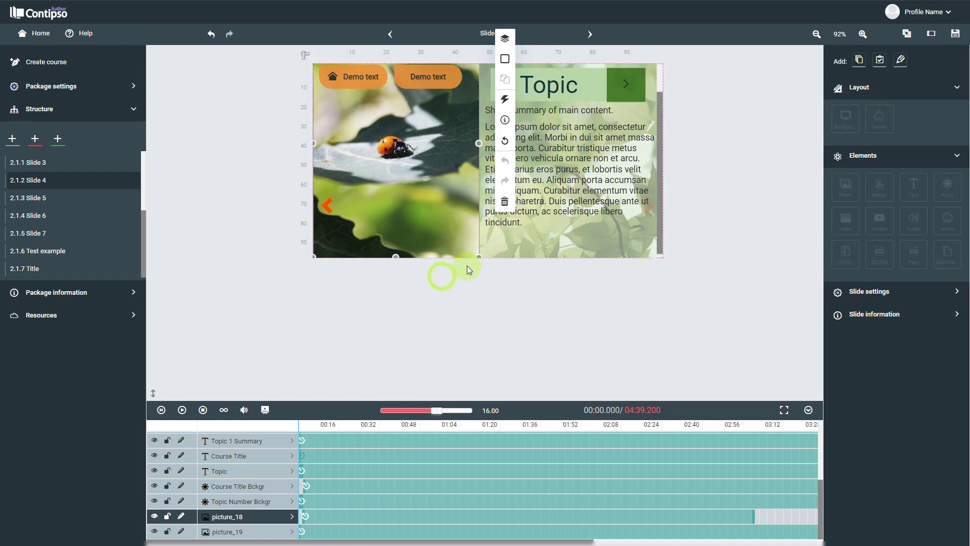
click(708, 167)
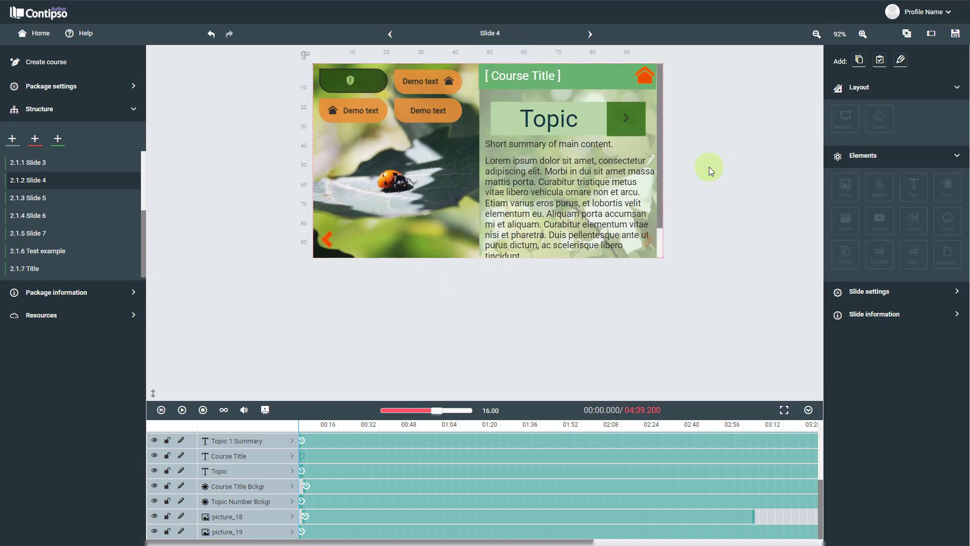
click(481, 84)
drag(479, 77, 479, 77)
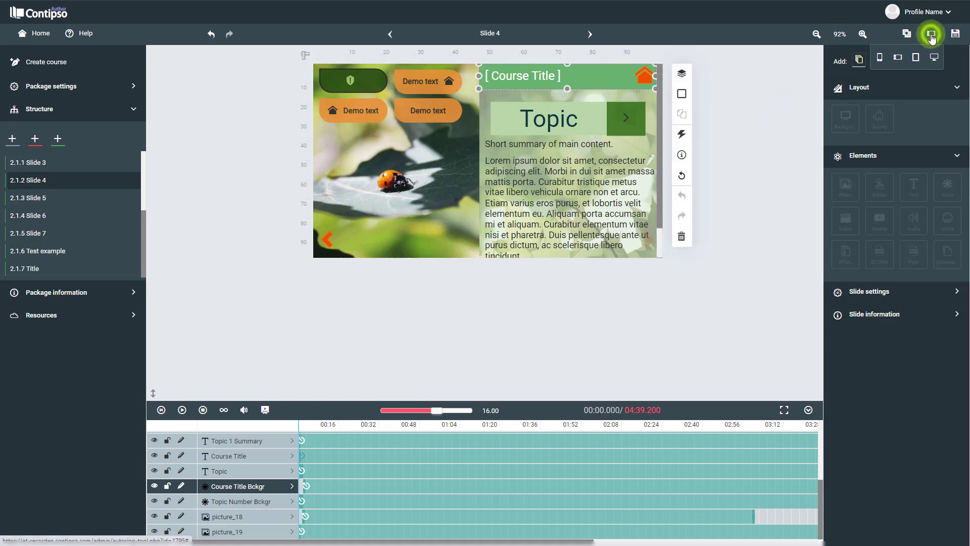
Switch to the tablet layout and send the leaf background picture to the very back
click(914, 53)
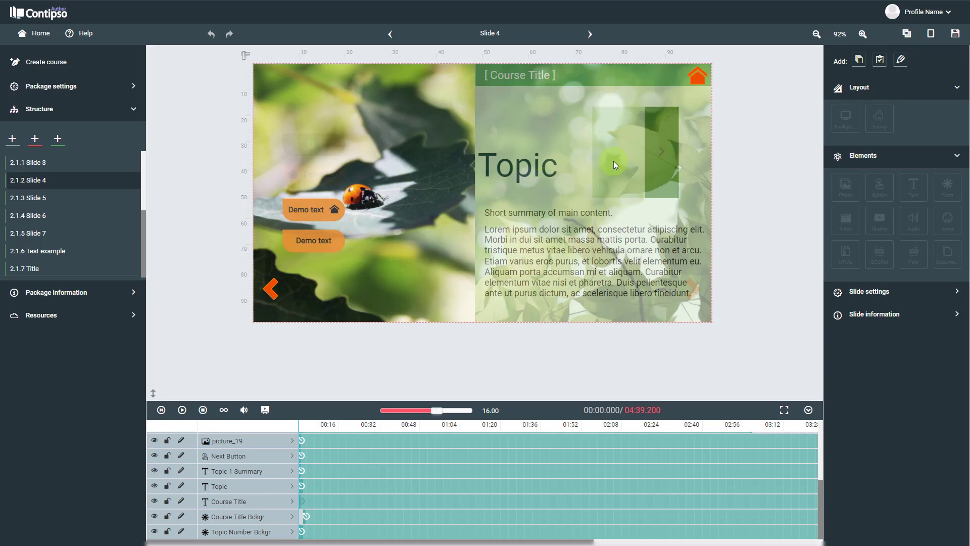
click(535, 121)
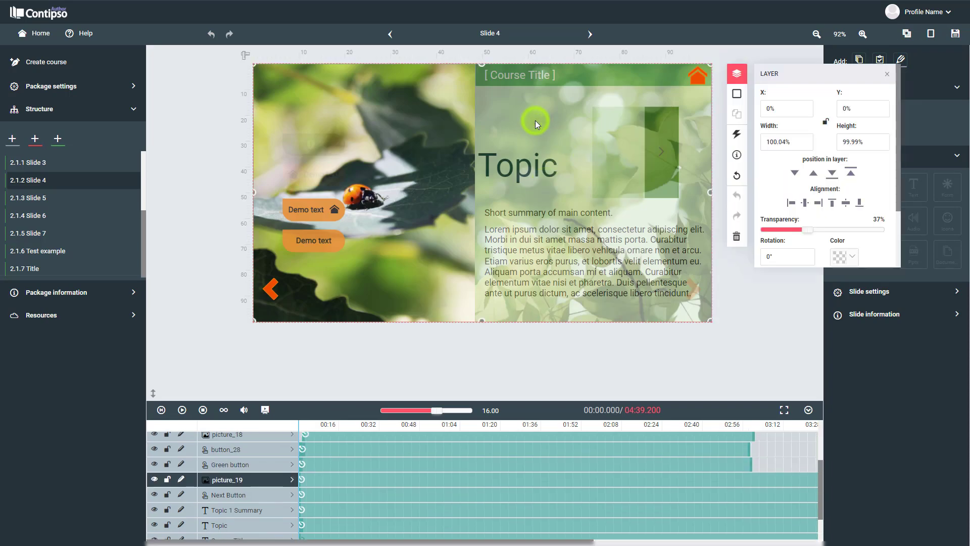
click(832, 174)
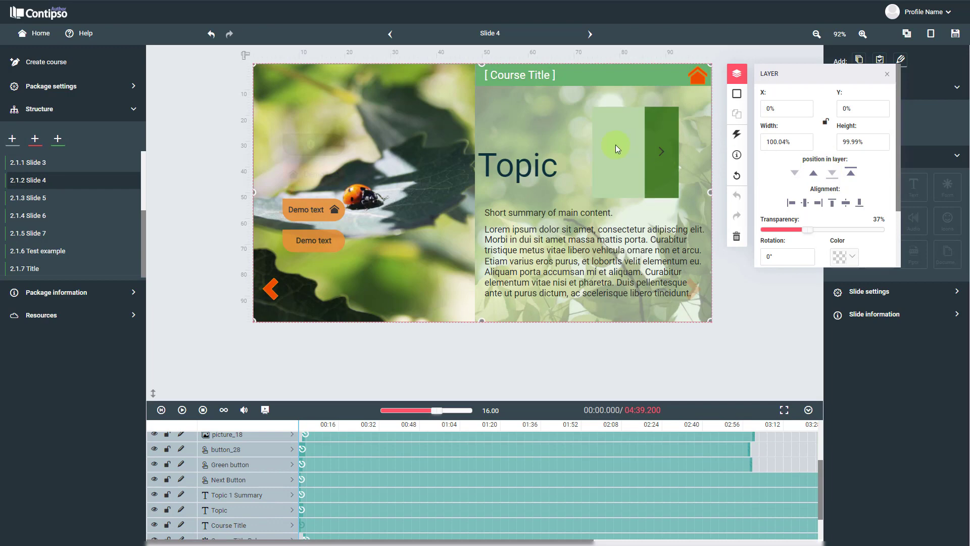
Widen the light green Topic background toward the ladybug picture and align the Topic text with its upper edge
click(615, 144)
drag(591, 151, 549, 175)
click(511, 169)
click(573, 117)
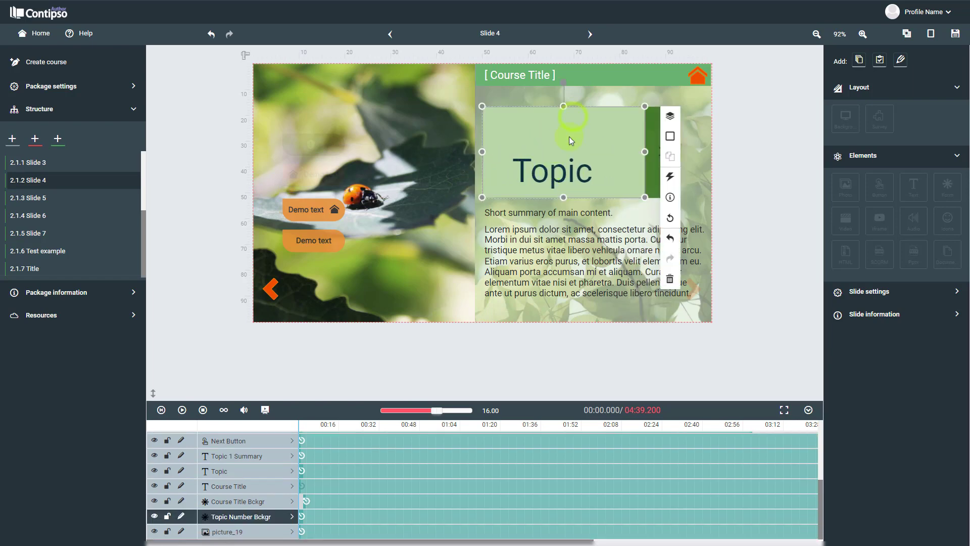
drag(563, 174, 559, 128)
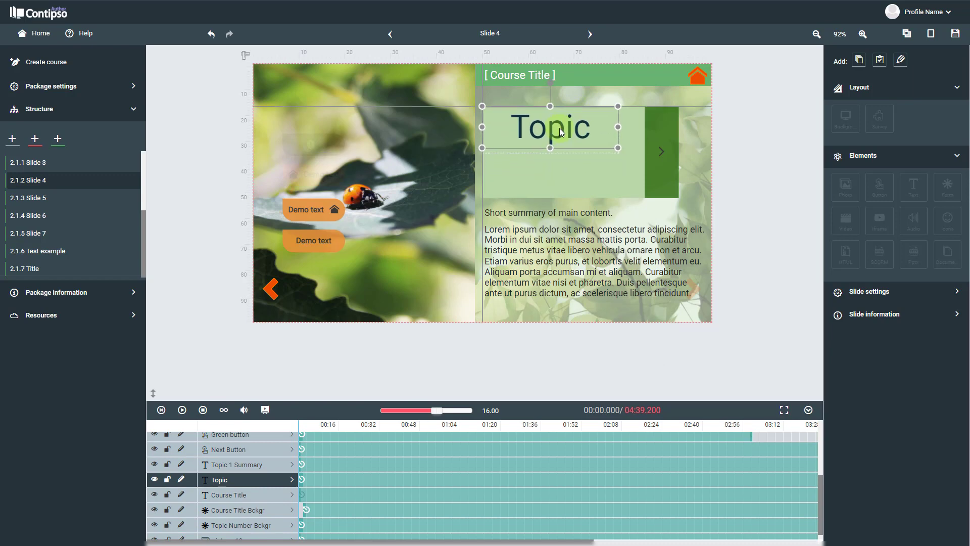
Shorten the dark green next button and the light green Topic background to the height of the Topic text box
click(662, 170)
drag(662, 197, 658, 151)
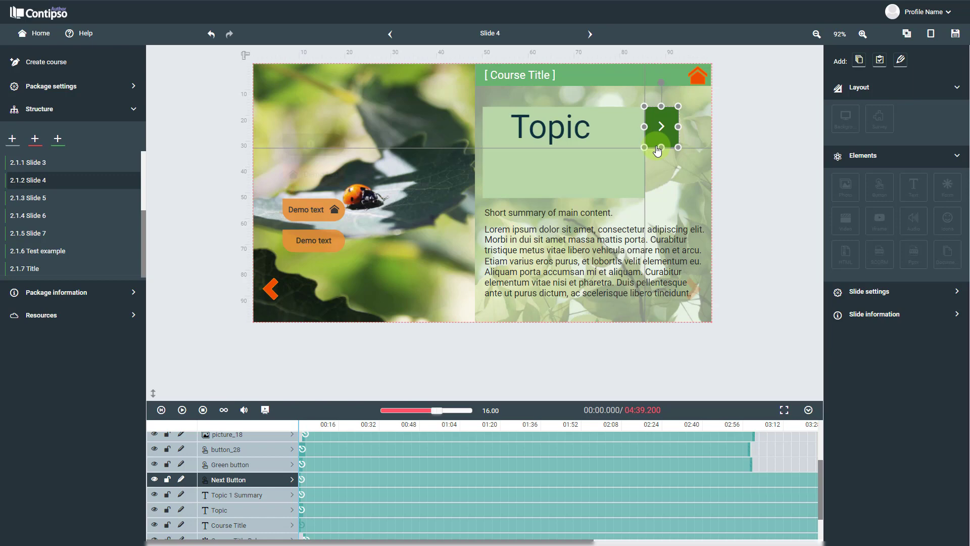
drag(657, 151, 657, 149)
click(564, 174)
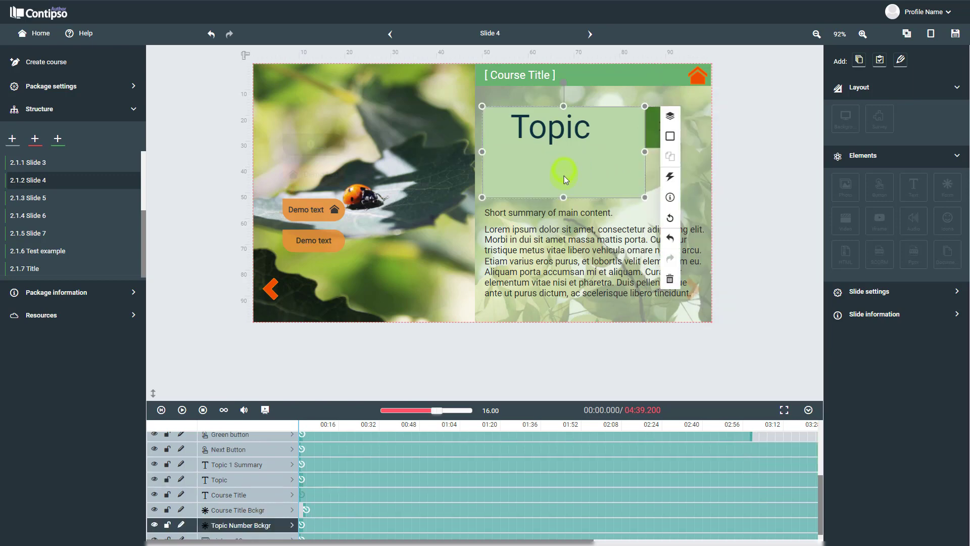
drag(563, 197, 565, 146)
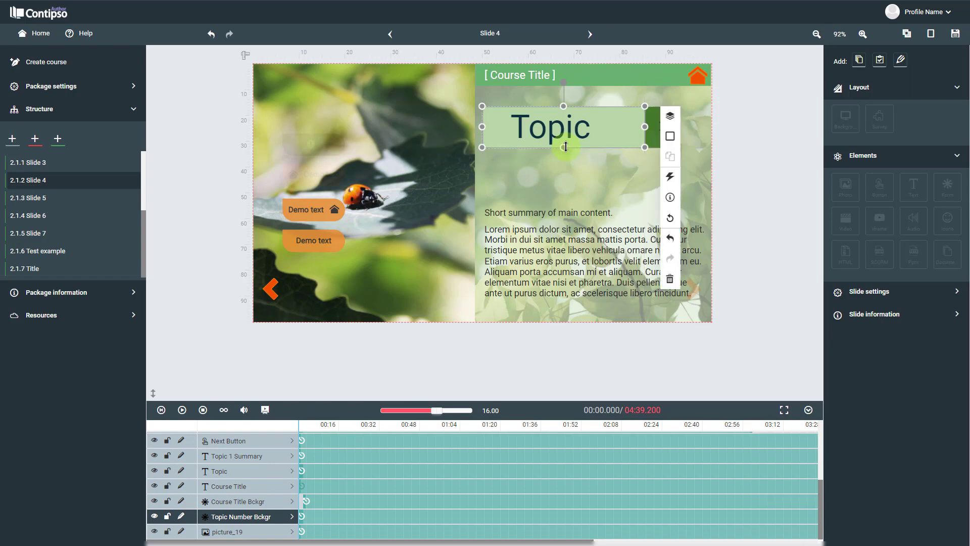
Move the Topic text, its background and the next button up together to just below the title bar
click(739, 175)
click(663, 129)
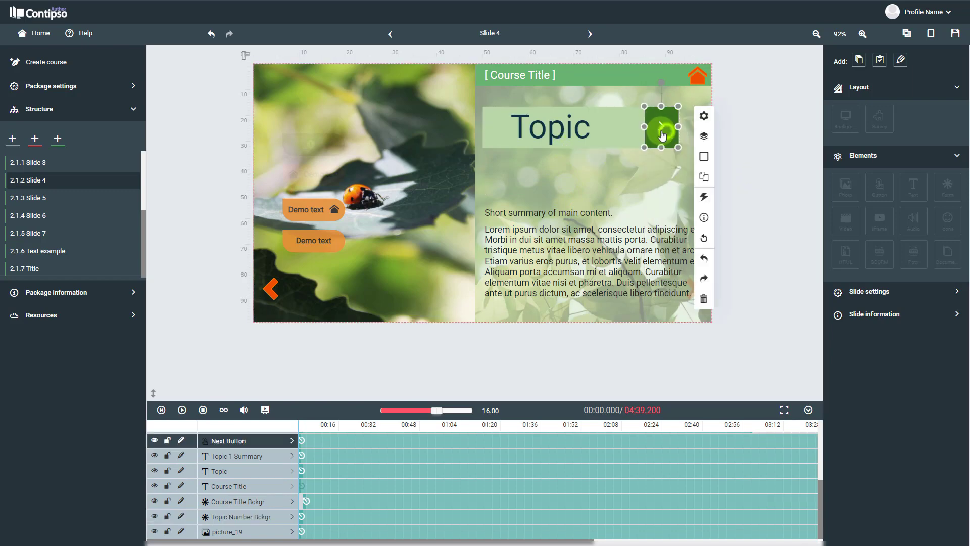
shift+click(627, 129)
shift+click(558, 126)
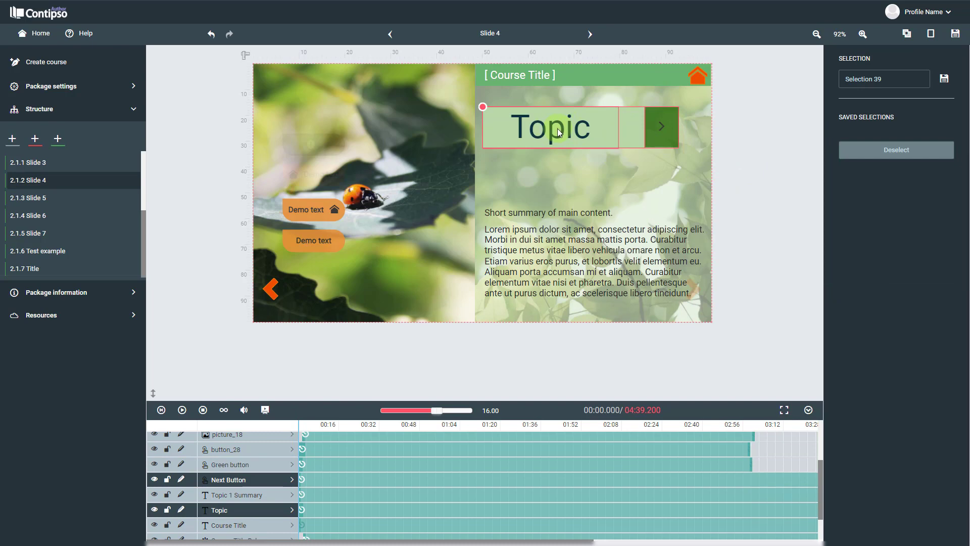
drag(558, 129, 557, 112)
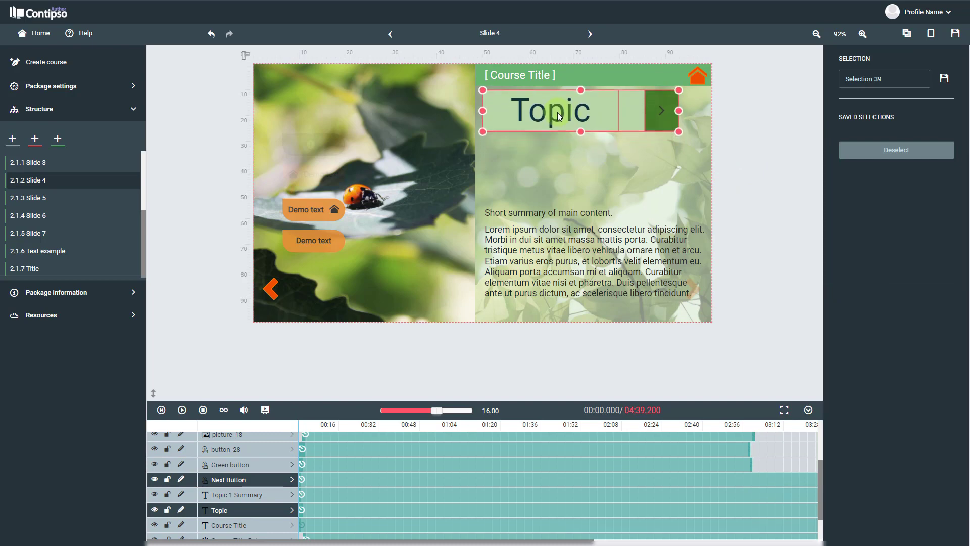
Move the summary text box up until it starts just below the Topic banner
click(556, 224)
key(Up)
key(Up)
key(Up)
key(Up)
key(Up)
key(Up)
key(Up)
key(Up)
key(Up)
key(Up)
key(Up)
key(Up)
key(Up)
key(Up)
key(Up)
key(Up)
key(Up)
key(Up)
key(Up)
key(Up)
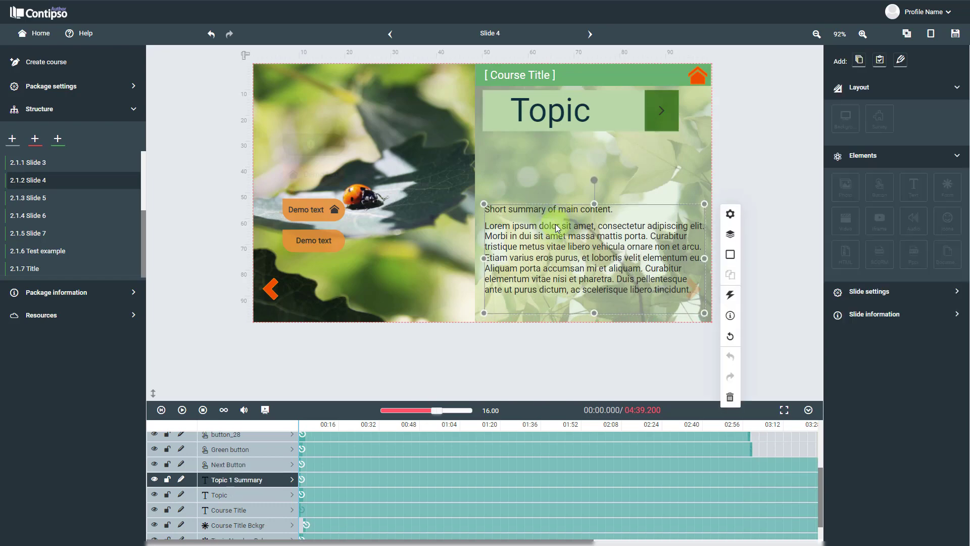
key(Up)
key(Up)
key(Up)
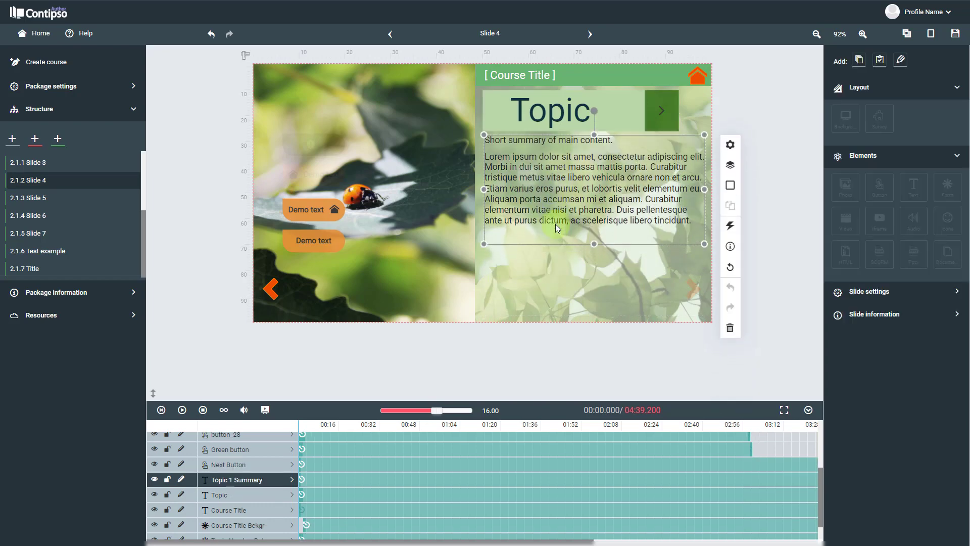
Send the ladybug picture behind the buttons and raise it one level above the leaf background picture
click(407, 217)
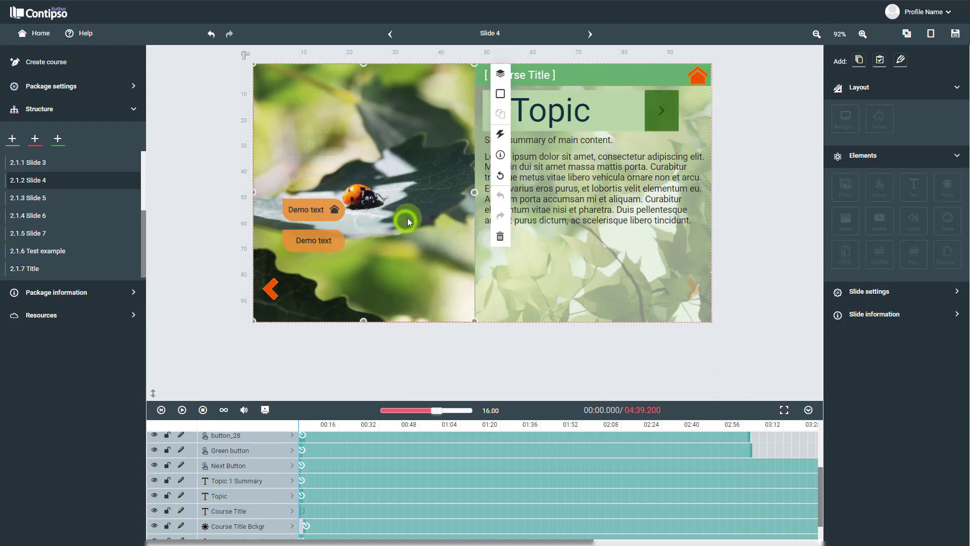
click(500, 77)
click(578, 174)
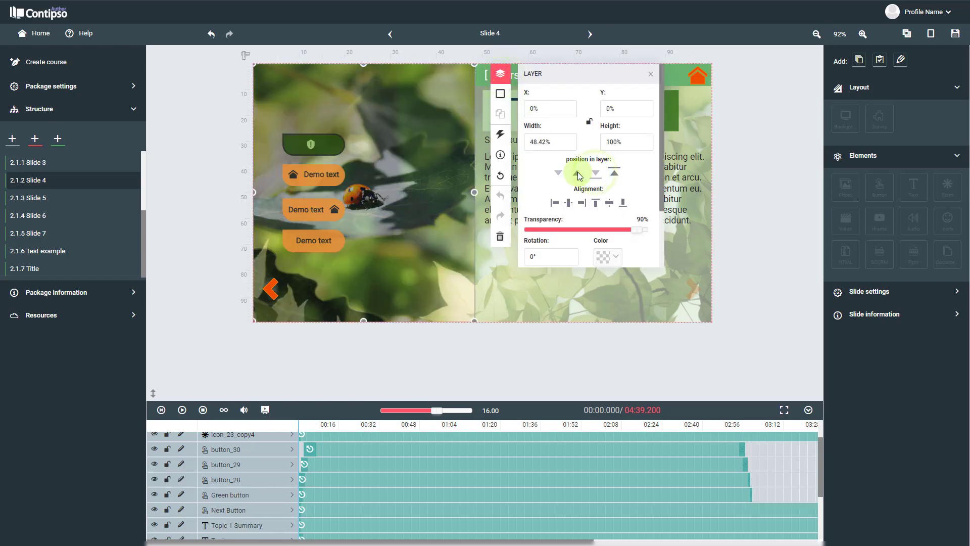
click(577, 174)
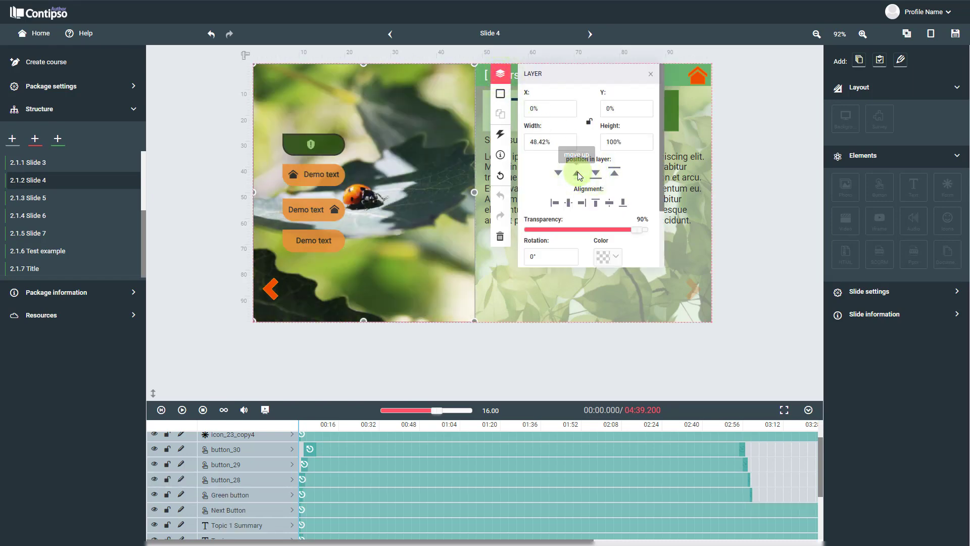
Enlarge the green button and the three Demo text buttons together and place them in the ladybug picture's upper outer corner
click(317, 146)
ctrl+click(316, 174)
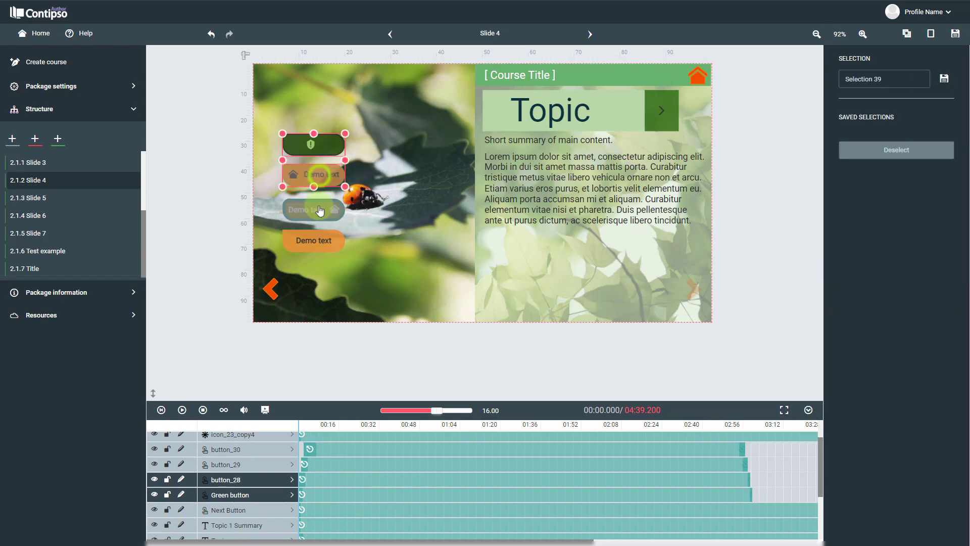
ctrl+click(318, 211)
ctrl+click(322, 234)
drag(320, 241, 355, 200)
Move the lowest Demo text button up close beneath the one above it
click(303, 161)
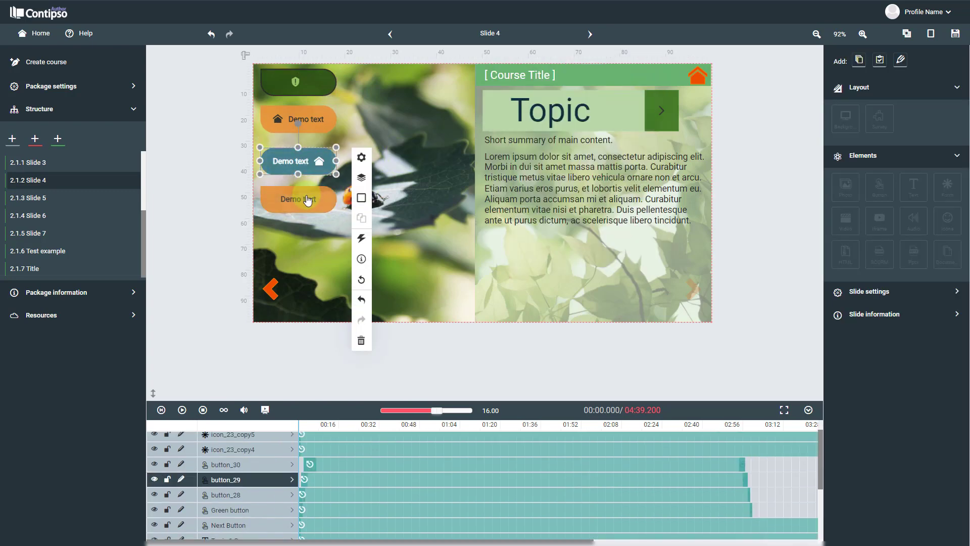
click(307, 197)
key(Up)
key(Up)
key(Up)
key(Up)
key(Up)
key(Up)
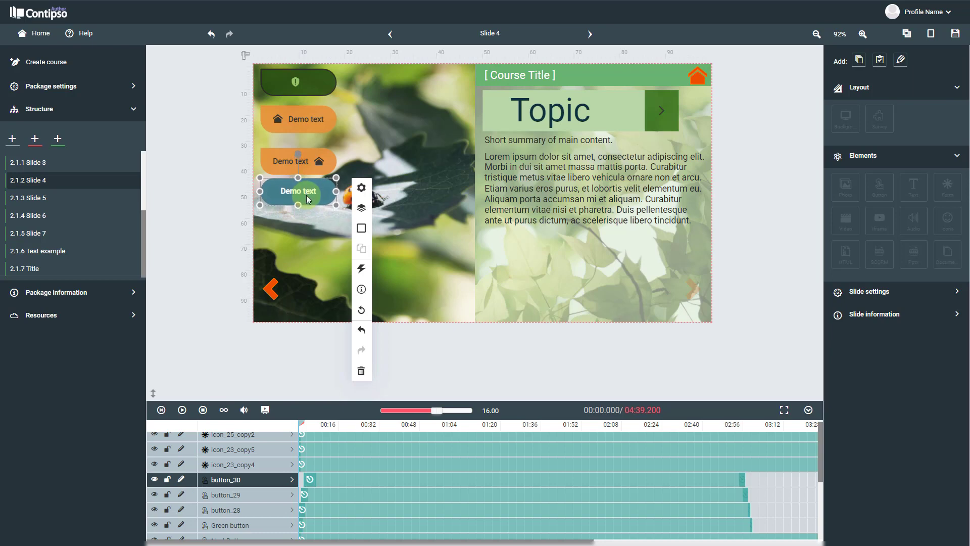
Move the two lower Demo text buttons up together, leaving a small gap beneath the first Demo text button
ctrl+click(316, 164)
key(Up)
key(Up)
key(Up)
key(Up)
key(Up)
key(Up)
key(Up)
key(Up)
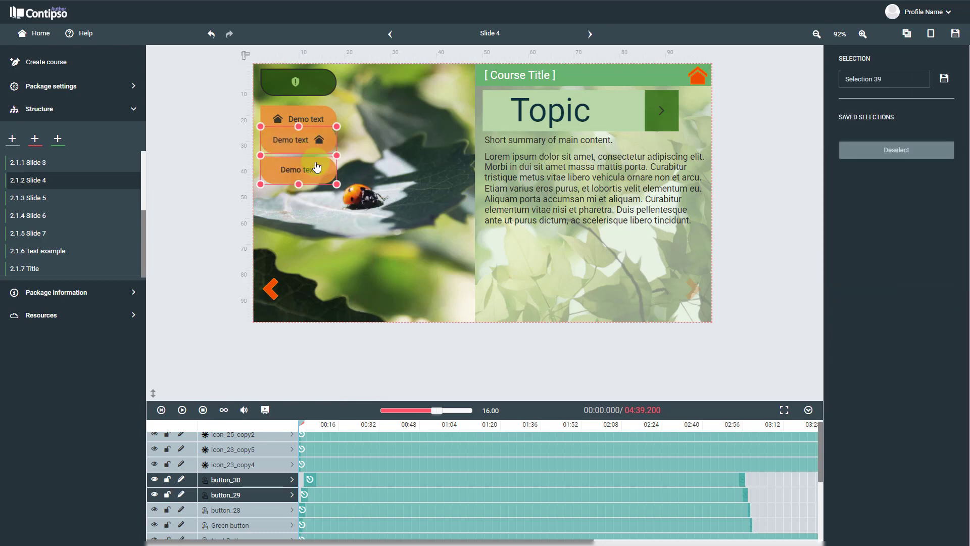
key(Down)
key(Down)
key(Down)
key(Down)
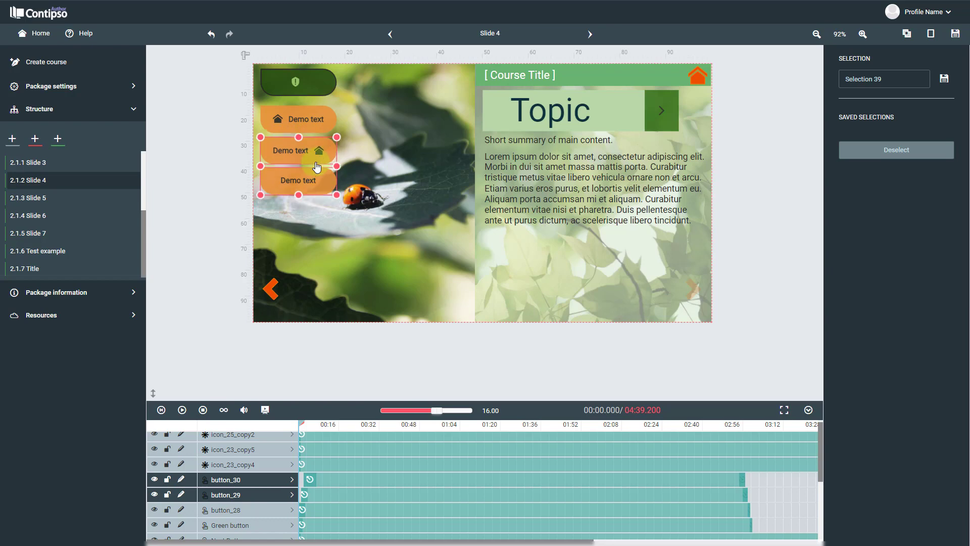
Fine-tune the vertical position of the two lower Demo text buttons together, keeping a small gap beneath the first Demo text button
key(Up)
key(Up)
key(Down)
key(Down)
key(Down)
key(Down)
key(Down)
key(Up)
key(Up)
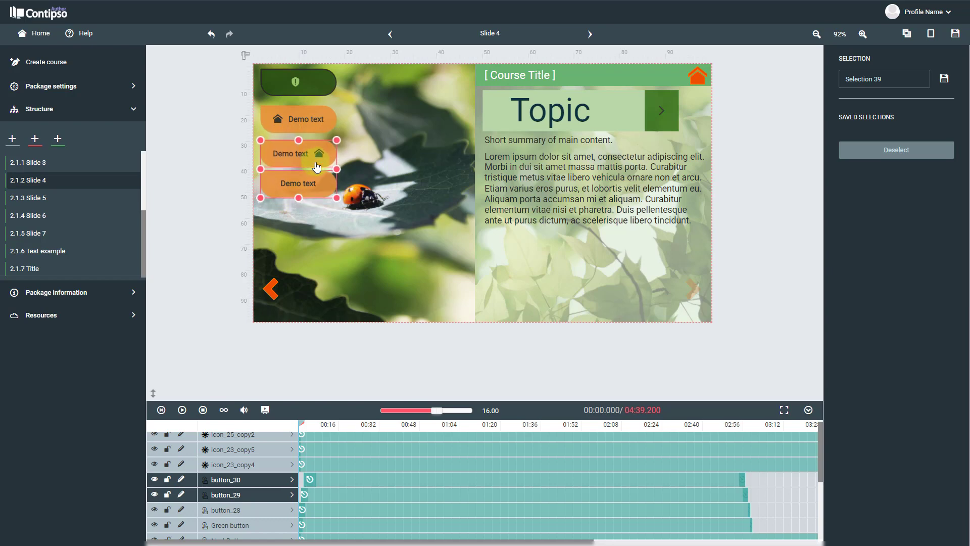
key(Up)
key(Up)
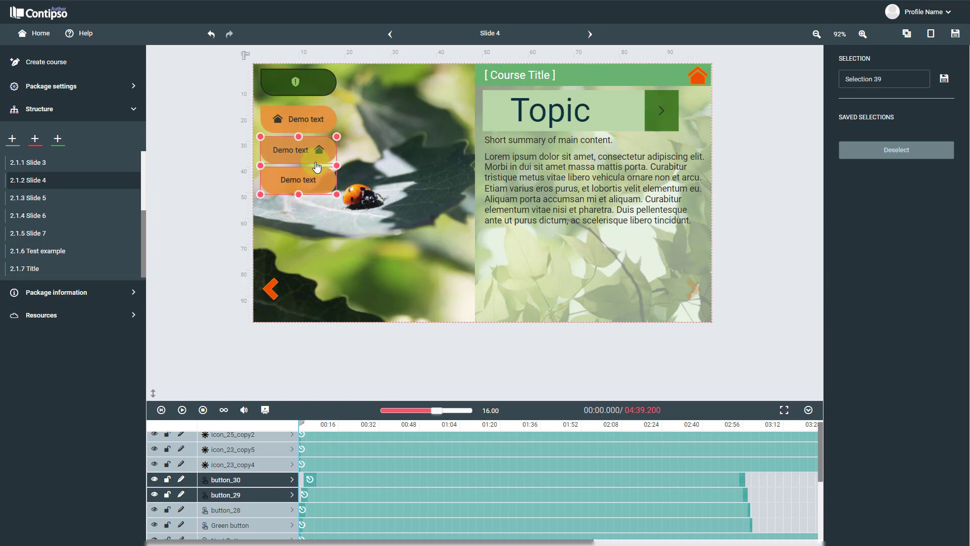
Move all three Demo text buttons up together, close beneath the green button
shift+click(316, 122)
key(Up)
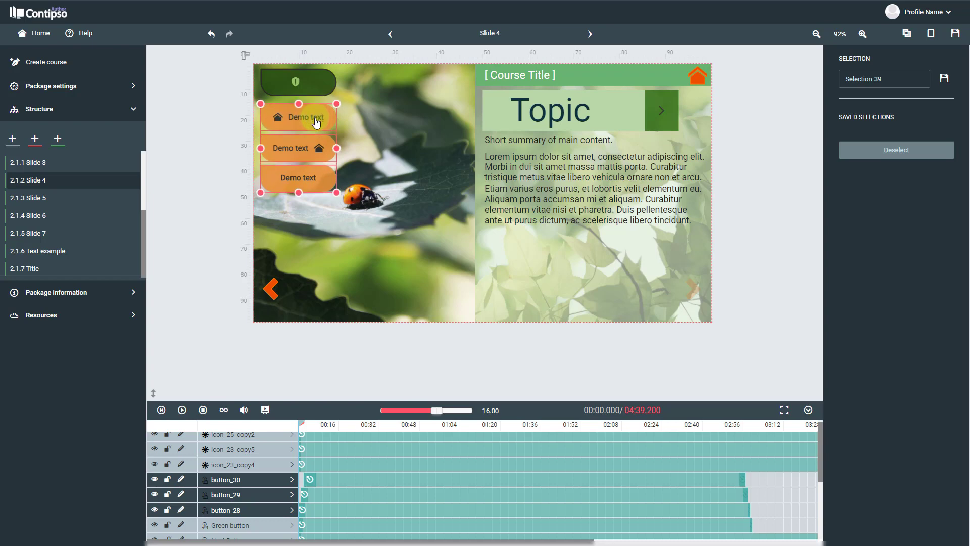
key(Up)
key(Up)
key(Up)
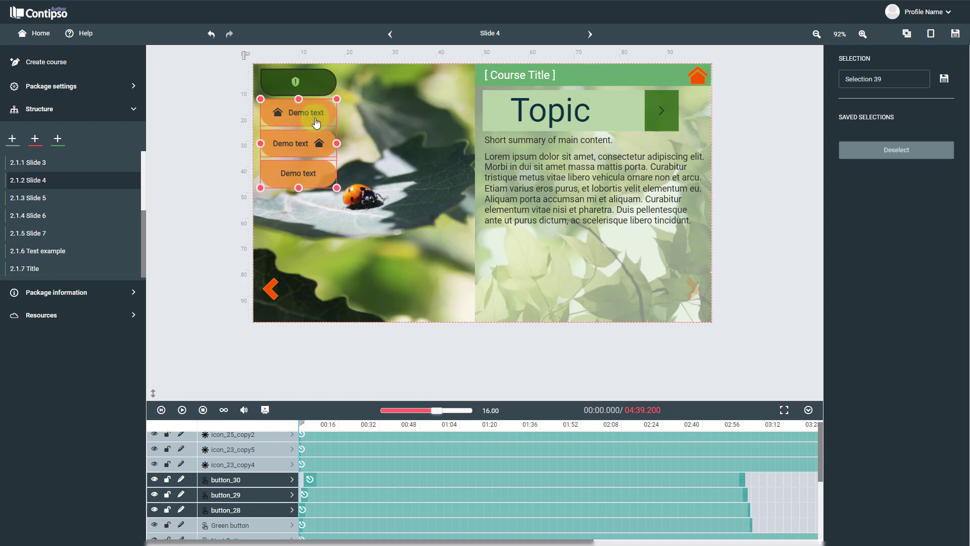
Raise the previous and next arrows together to about 75% of the slide's height
click(693, 286)
shift+click(271, 290)
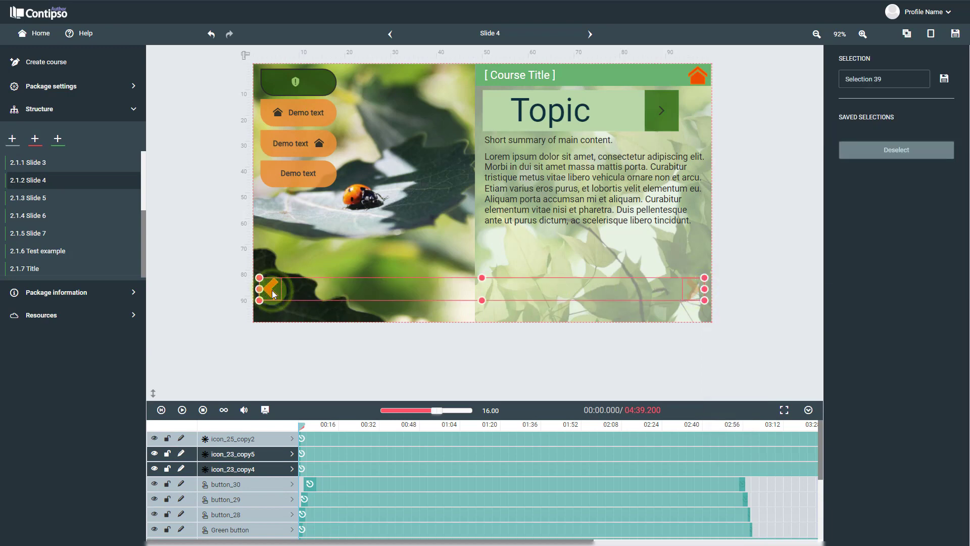
key(Up)
key(Up)
key(Up)
key(Up)
key(Up)
key(Up)
key(Up)
key(Up)
key(Up)
key(Up)
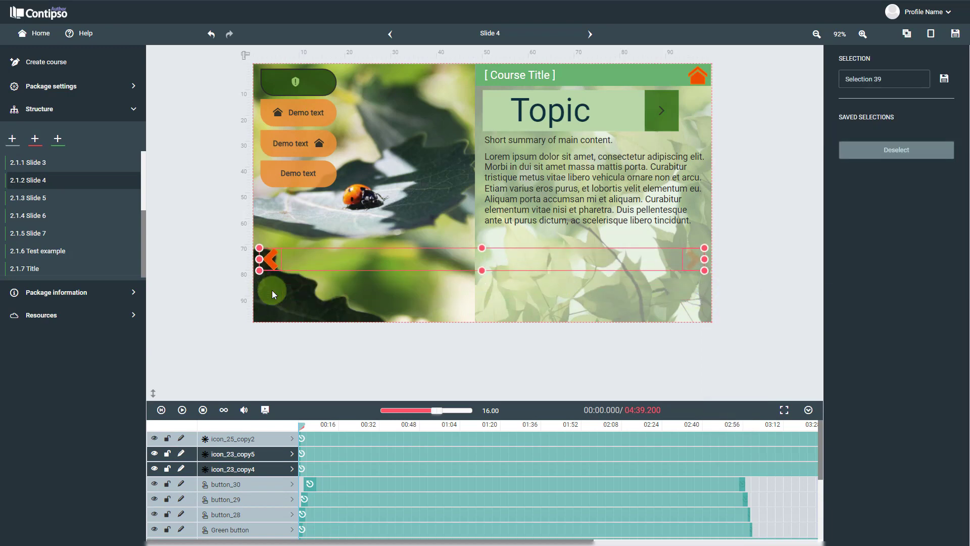
click(768, 193)
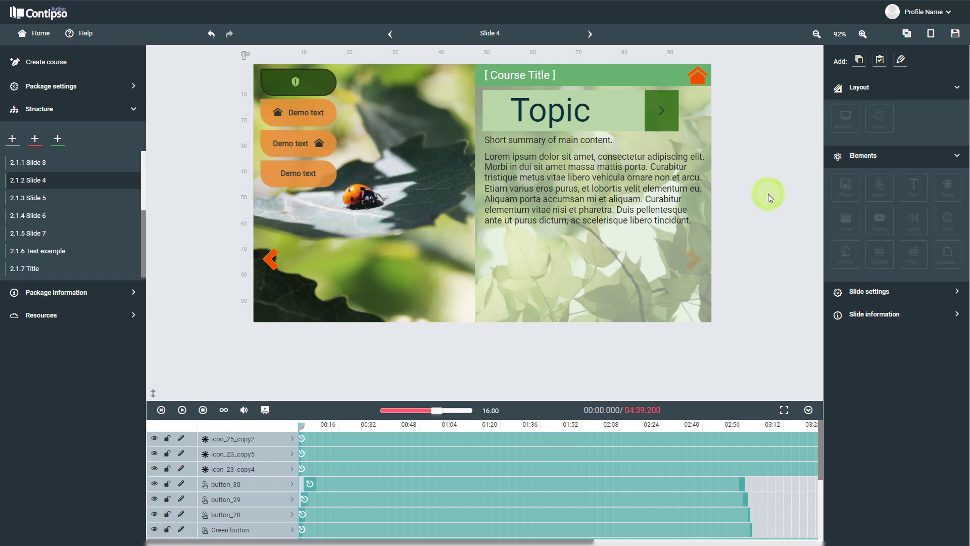
Save Slide 4 and compare its desktop layout with the tablet landscape layout
click(563, 218)
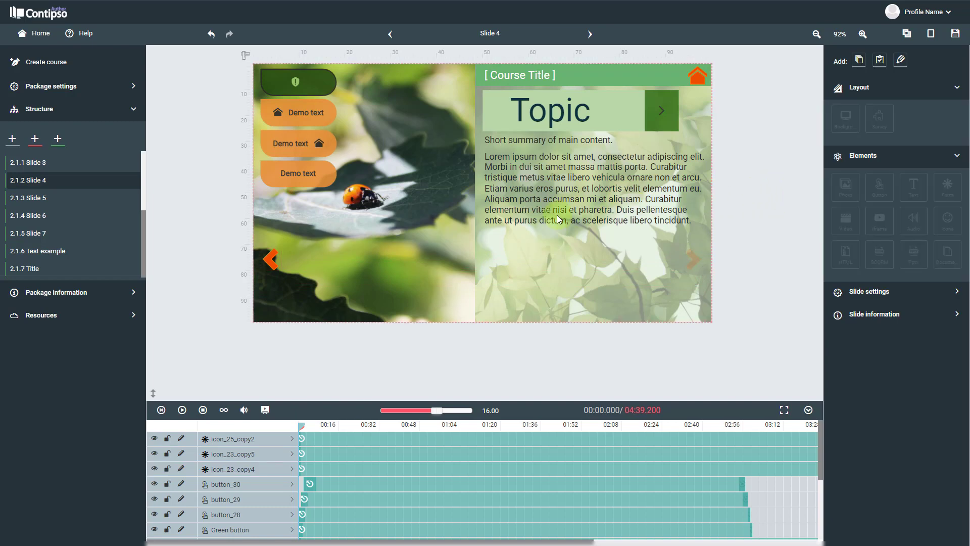
click(953, 36)
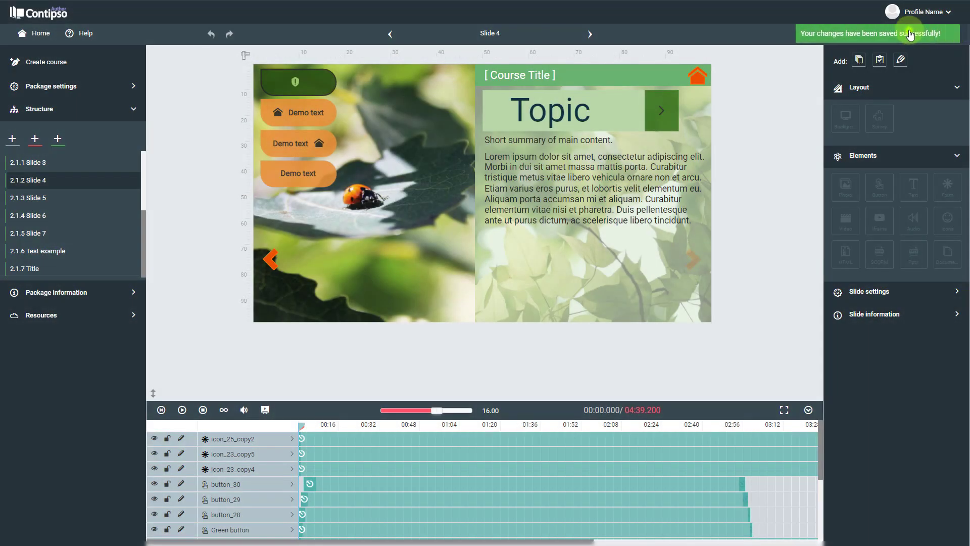
click(910, 33)
click(931, 35)
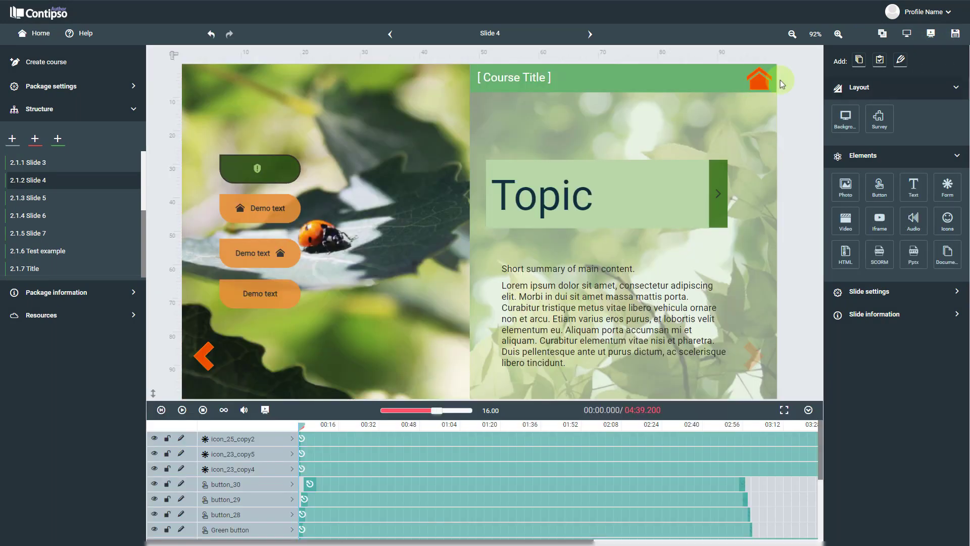
click(904, 36)
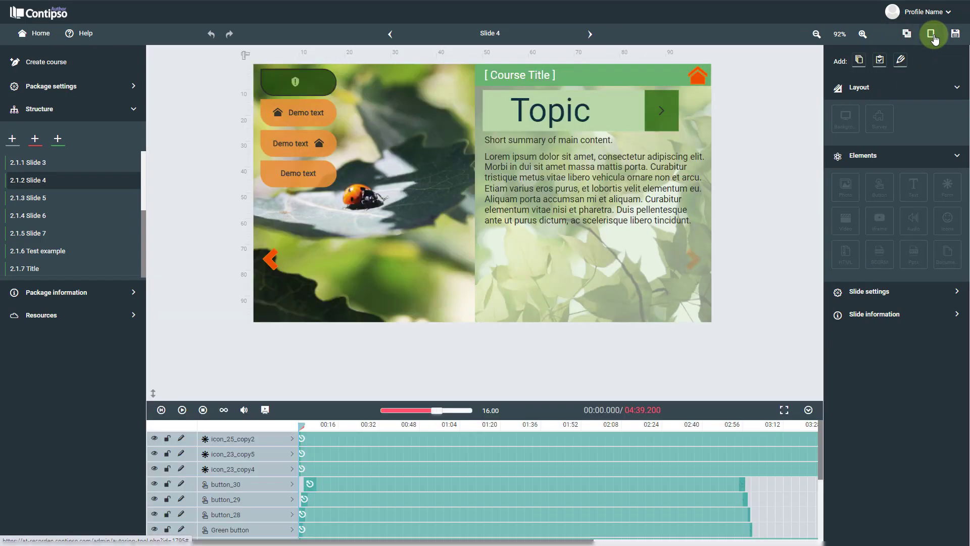
In the phone landscape layout, narrow the summary text box slightly and extend it downward to hold all its text
click(933, 35)
click(896, 59)
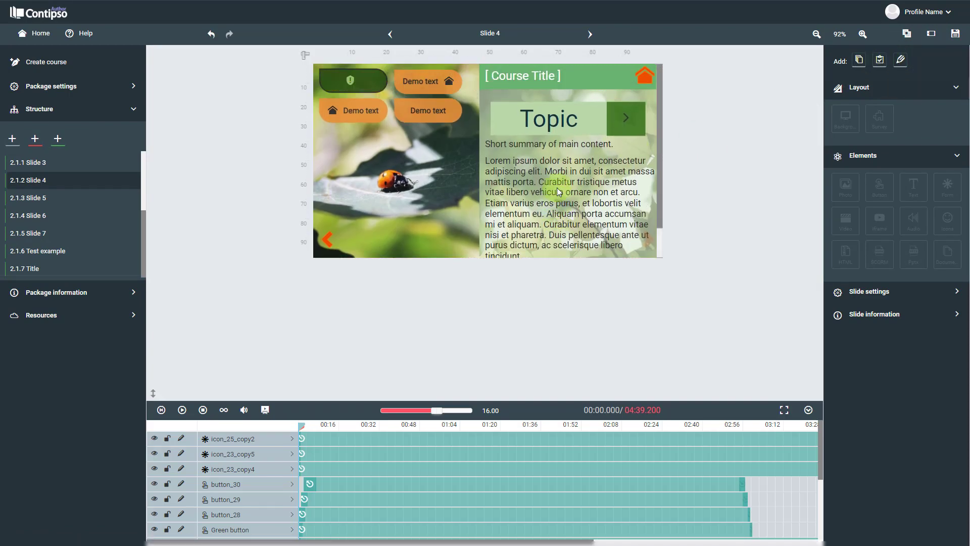
click(618, 213)
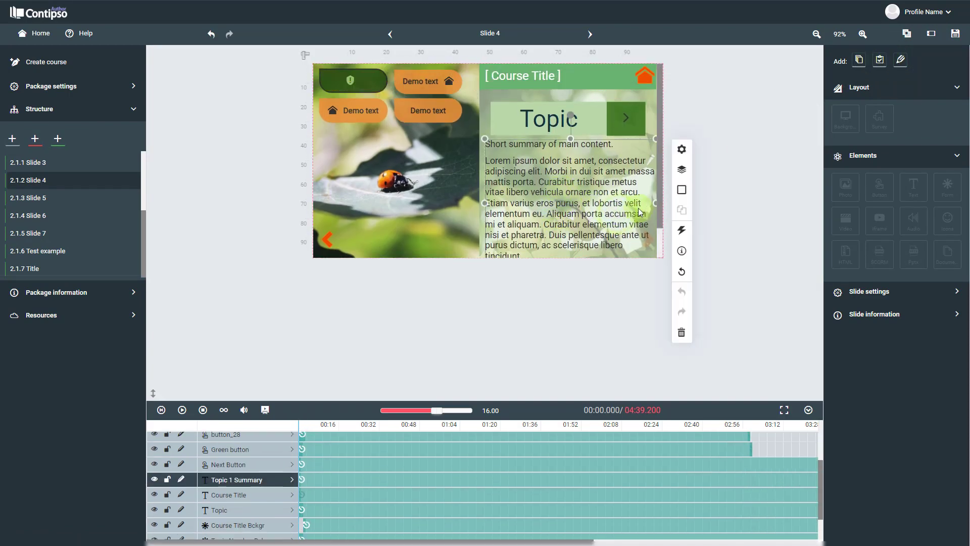
drag(654, 204, 642, 202)
scroll(611, 210, down, 2)
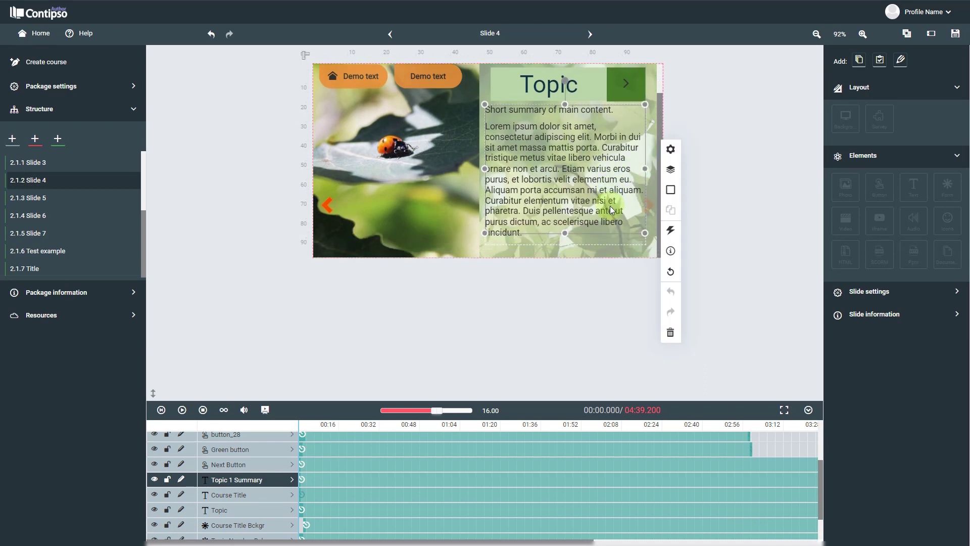
drag(563, 233, 565, 250)
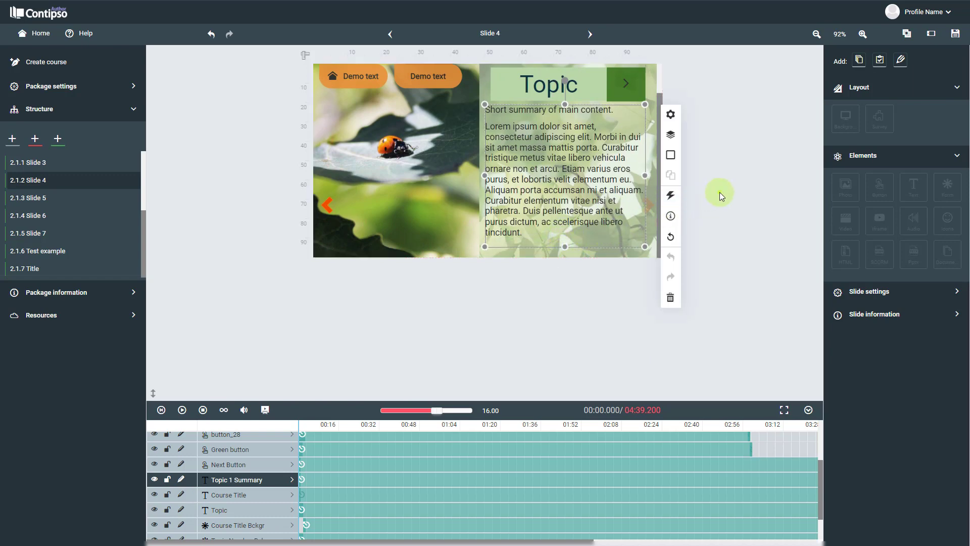
click(735, 201)
scroll(609, 222, up, 2)
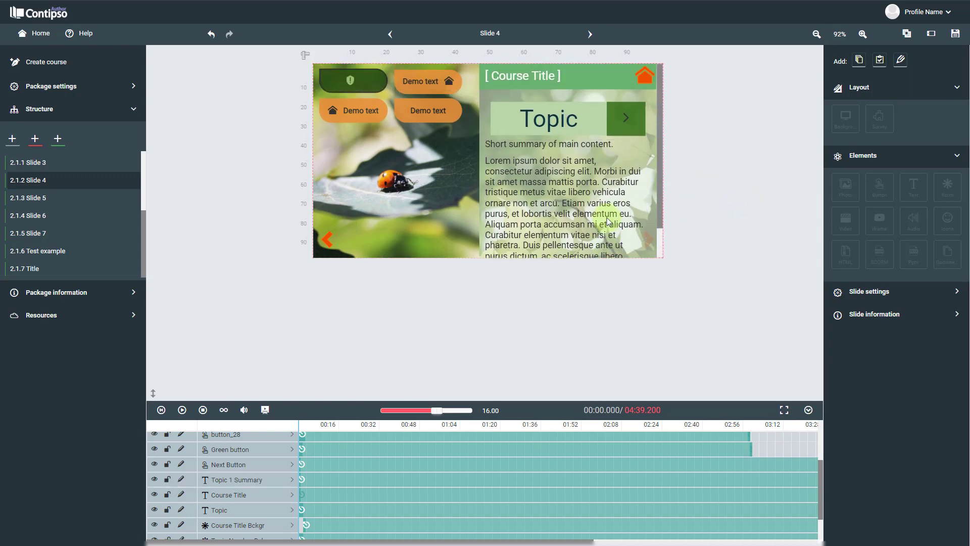
Shift the Topic title and the green Next button left together, aligning the title box with the summary text's left edge
click(559, 123)
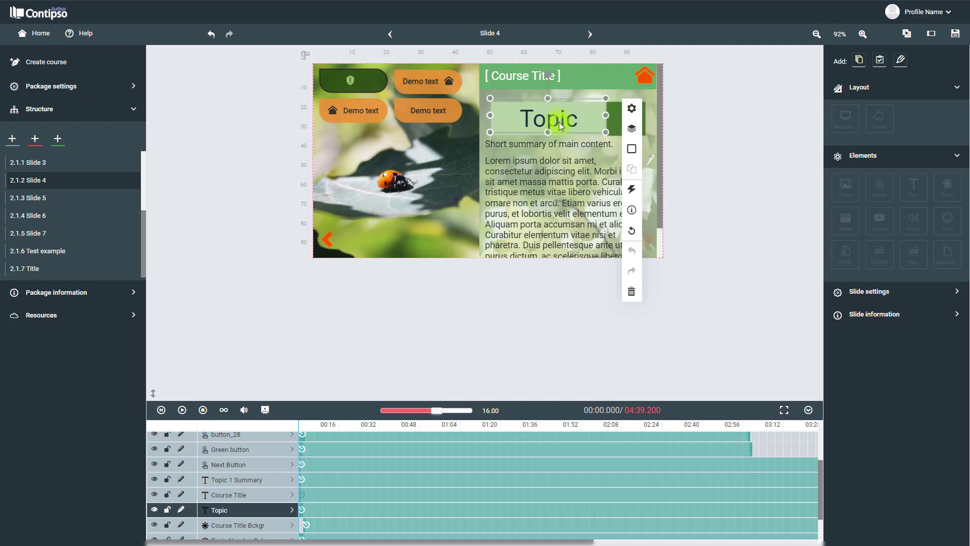
click(575, 135)
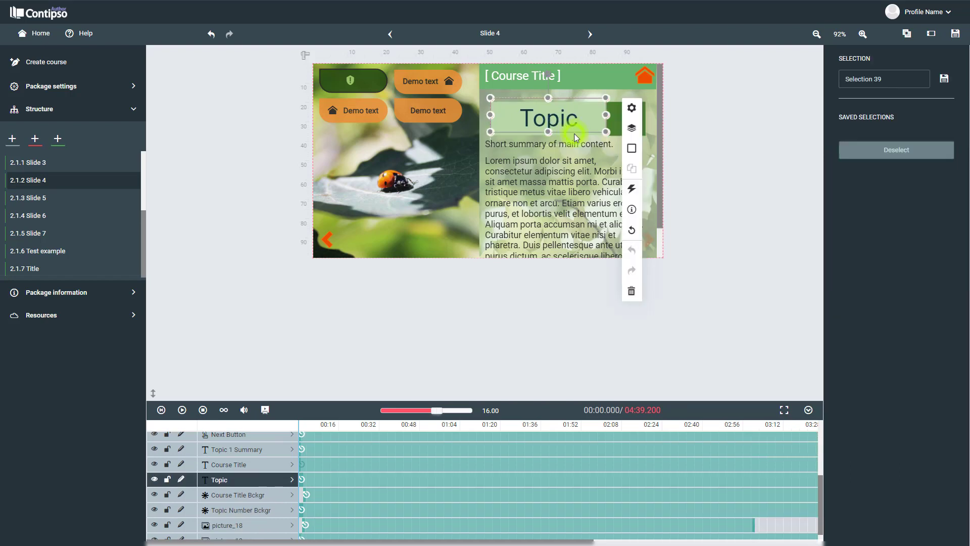
shift+click(615, 123)
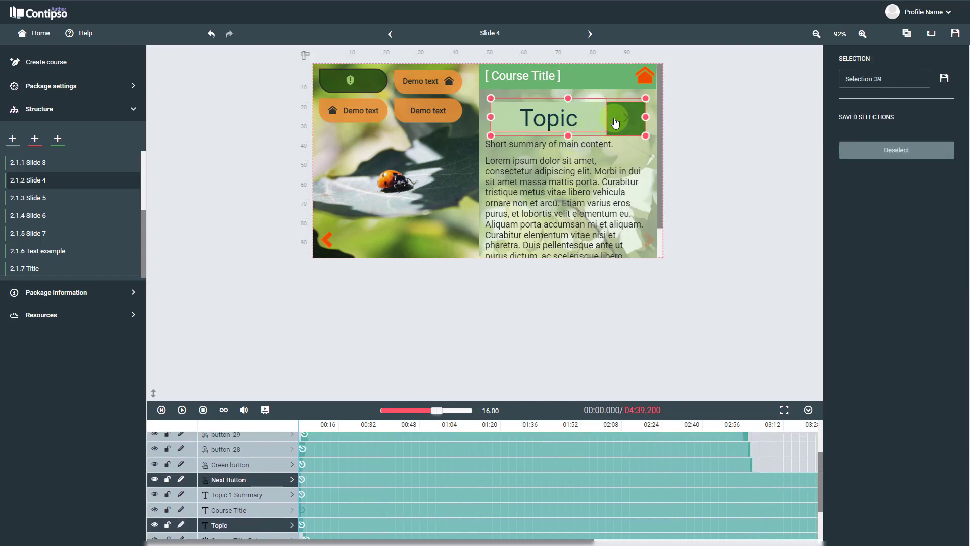
key(Left)
key(Left)
key(Left)
key(Left)
key(Left)
key(Left)
key(Left)
key(Left)
key(Left)
key(Left)
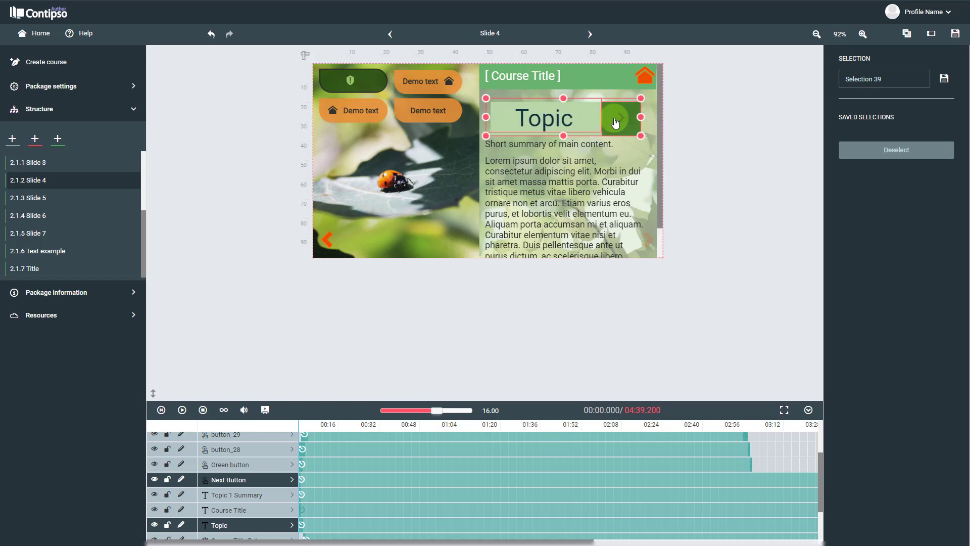
key(Left)
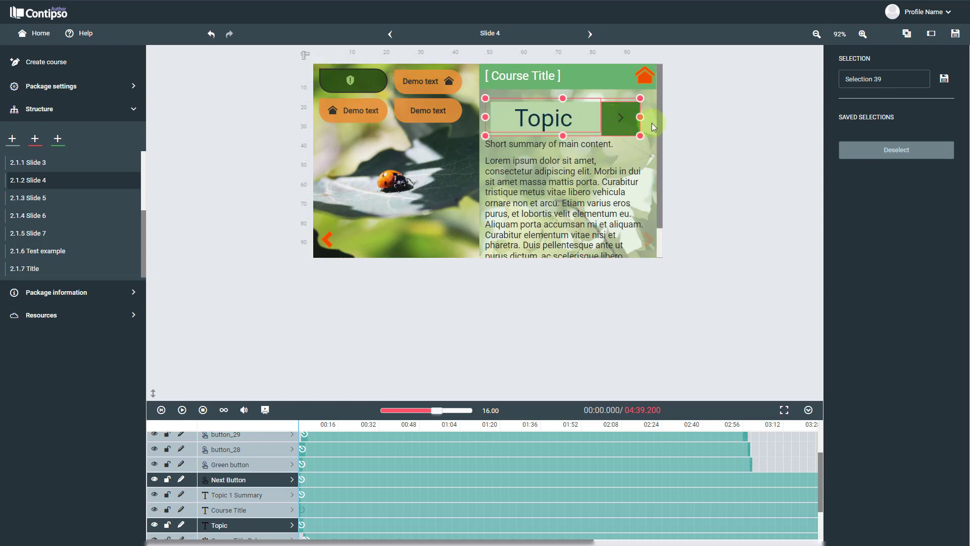
click(689, 128)
Narrow the Topic title box from its left side and align its light green background with the summary text and Next button
click(492, 119)
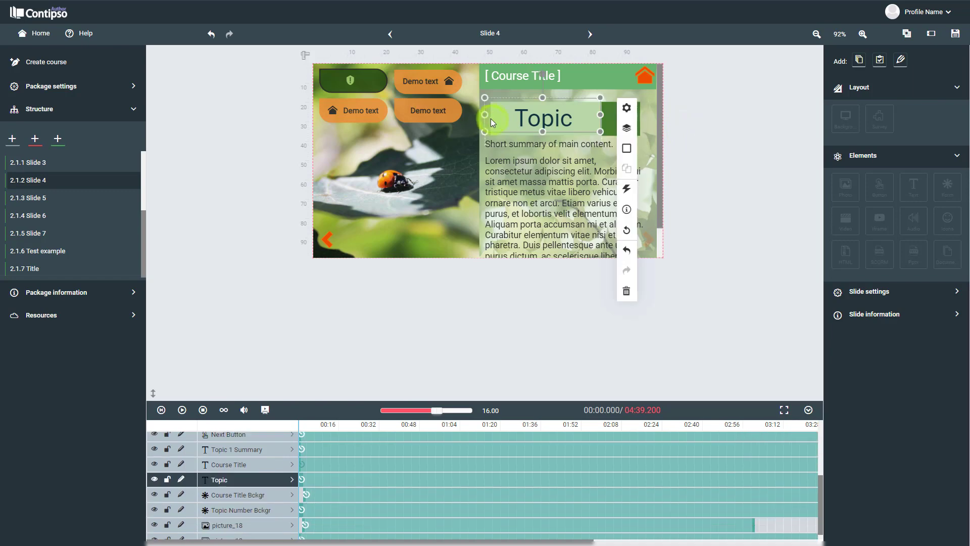
drag(490, 118, 498, 118)
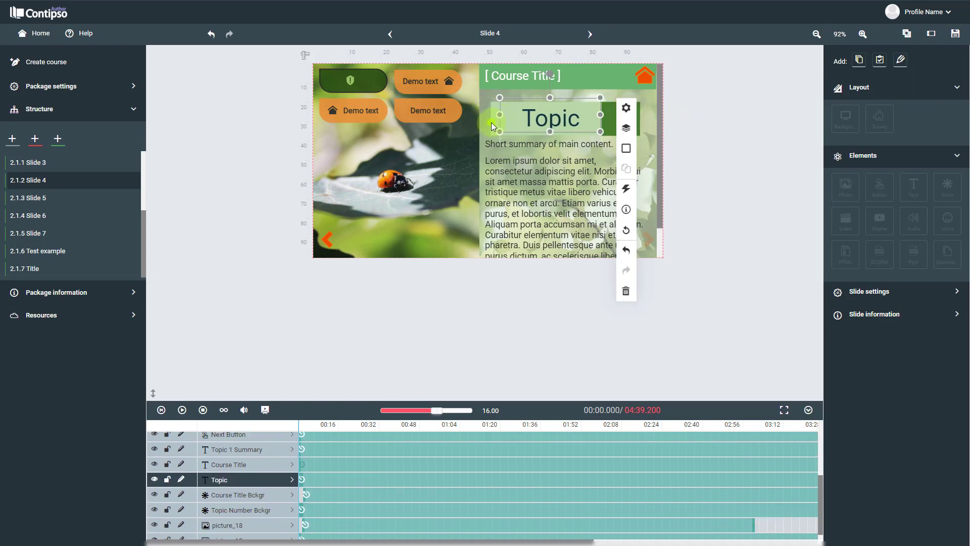
click(491, 122)
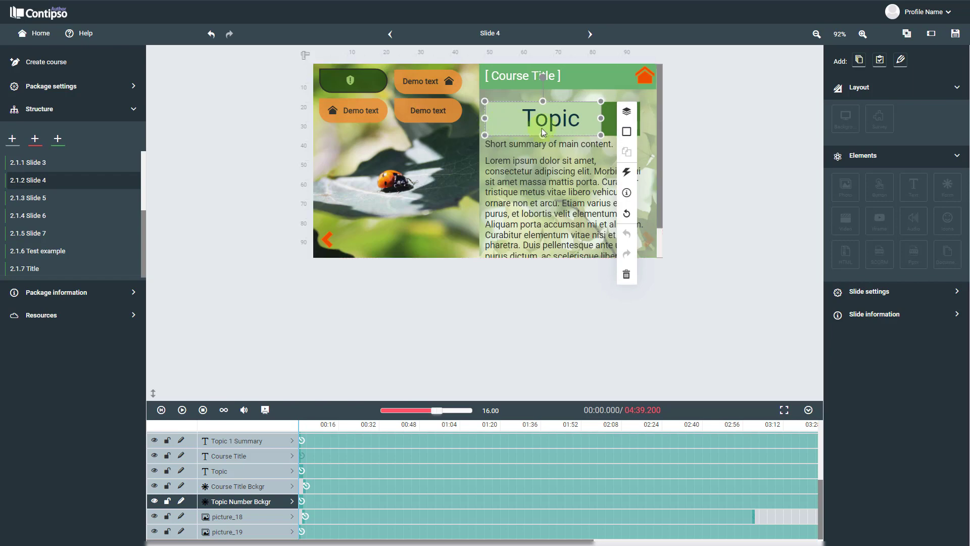
click(677, 143)
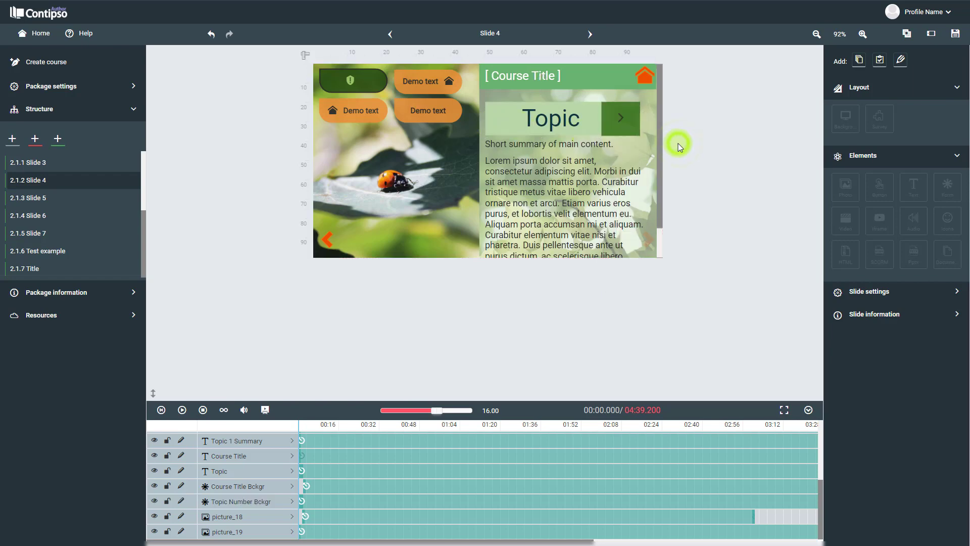
click(618, 132)
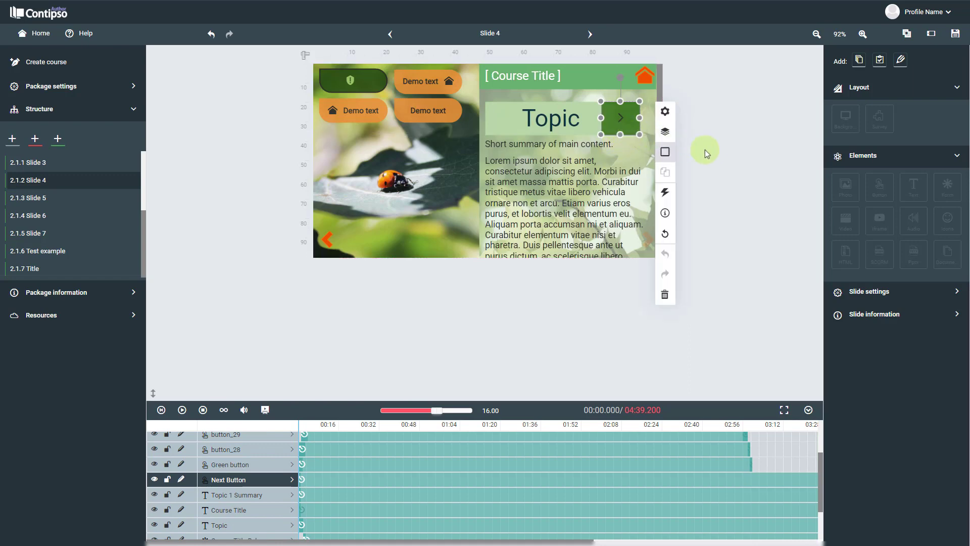
click(732, 148)
In the phone portrait layout, move the Topic title and summary text down slightly together, away from the picture
click(930, 33)
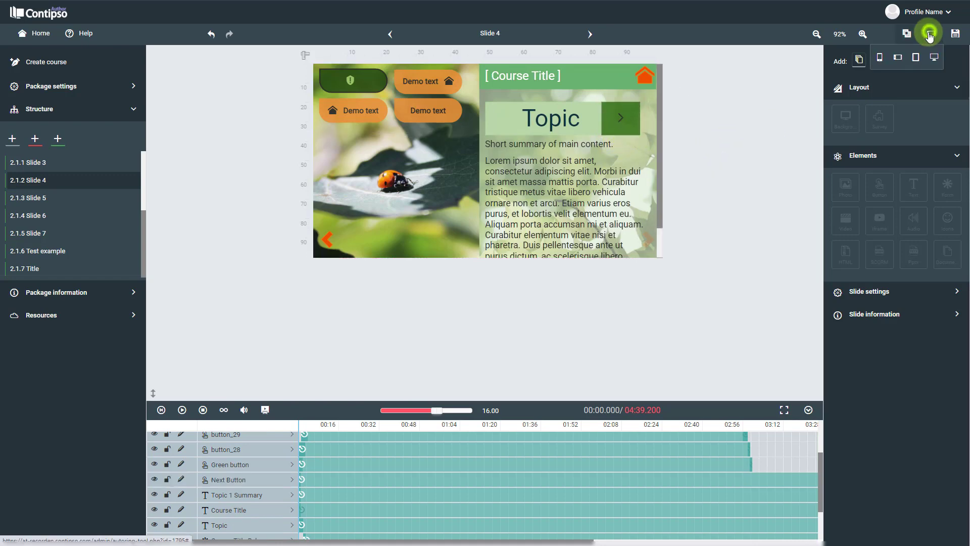
click(879, 61)
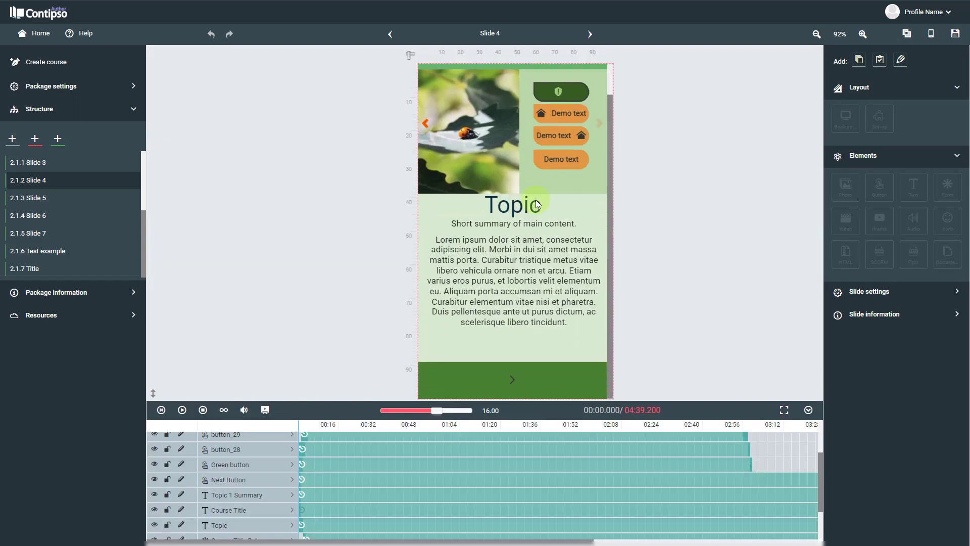
click(522, 239)
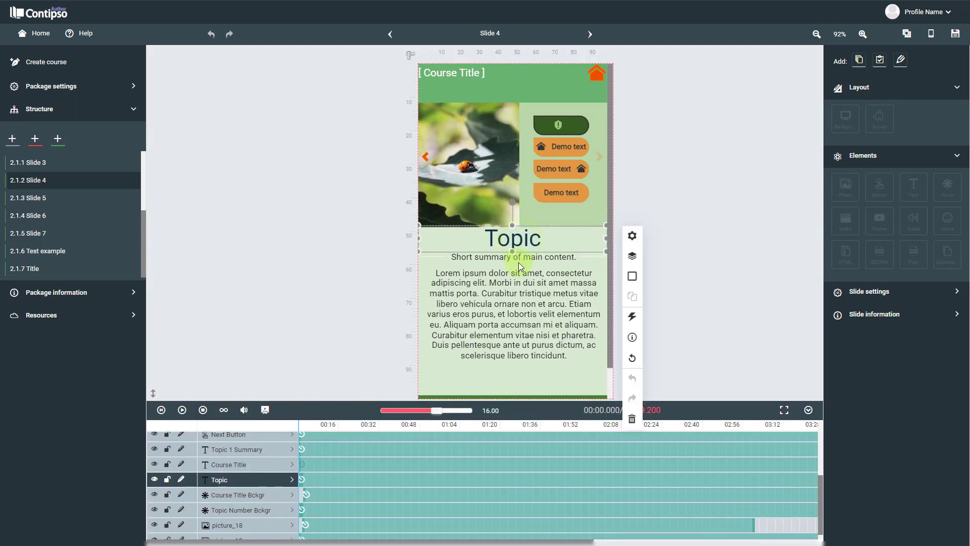
shift+click(518, 262)
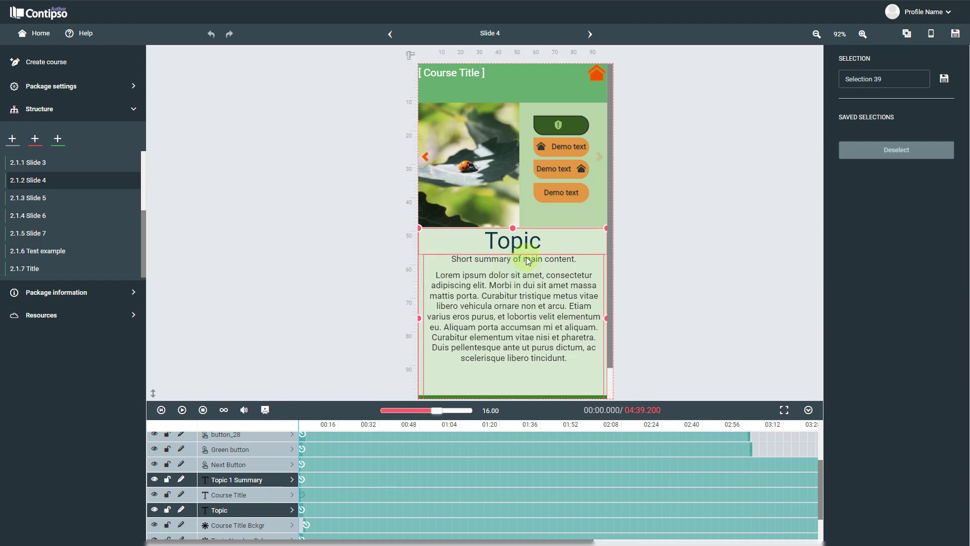
click(654, 162)
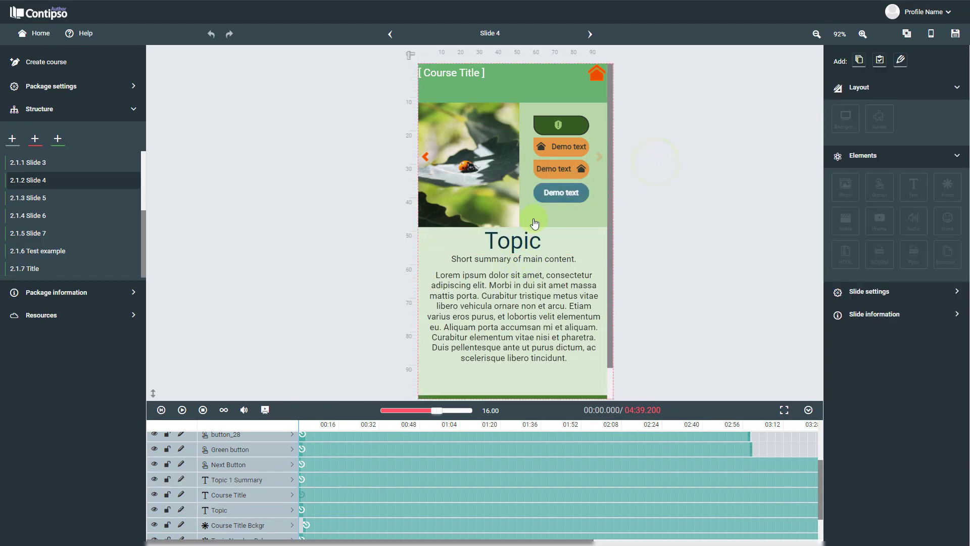
Reduce the height of the green Next button at the slide's end by lowering its upper edge, and save the slide
scroll(533, 218, down, 1)
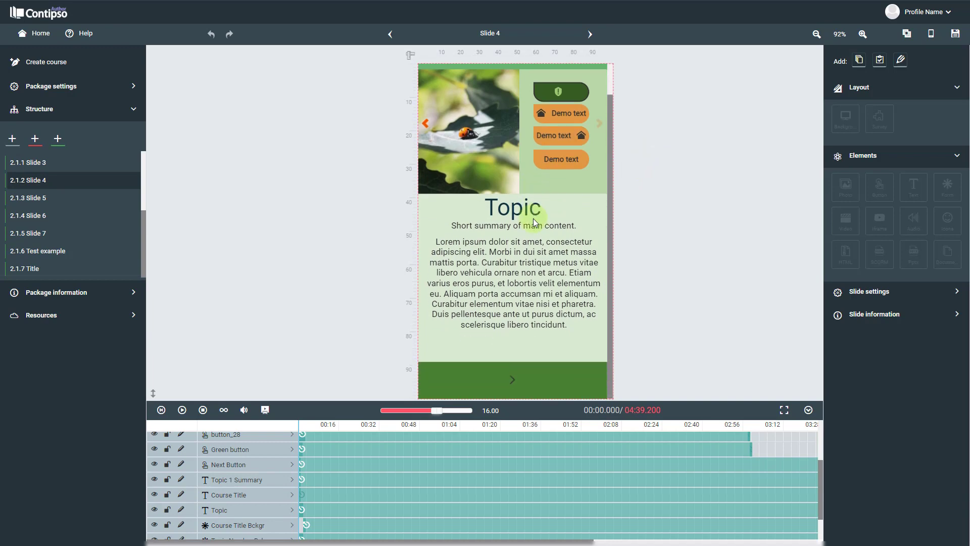
click(511, 377)
drag(510, 354, 510, 371)
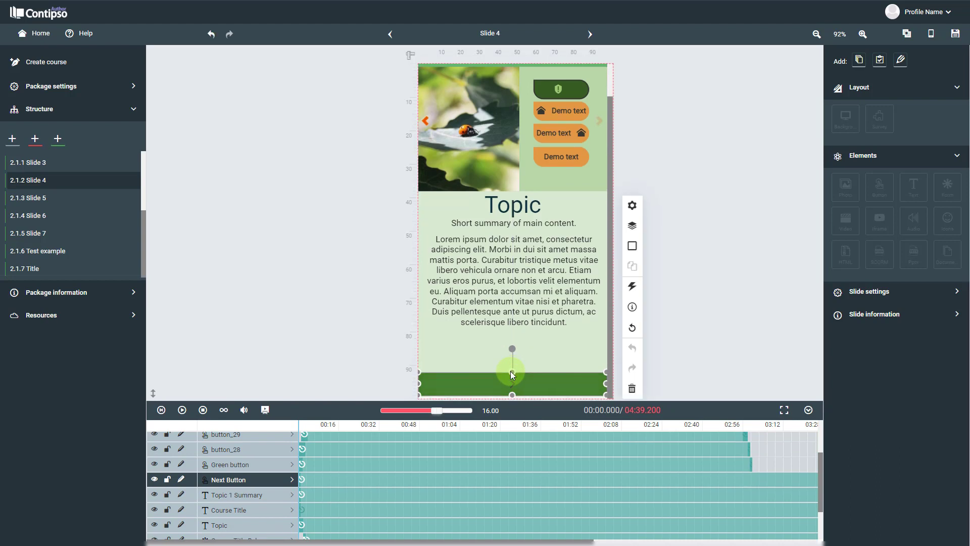
scroll(565, 311, up, 1)
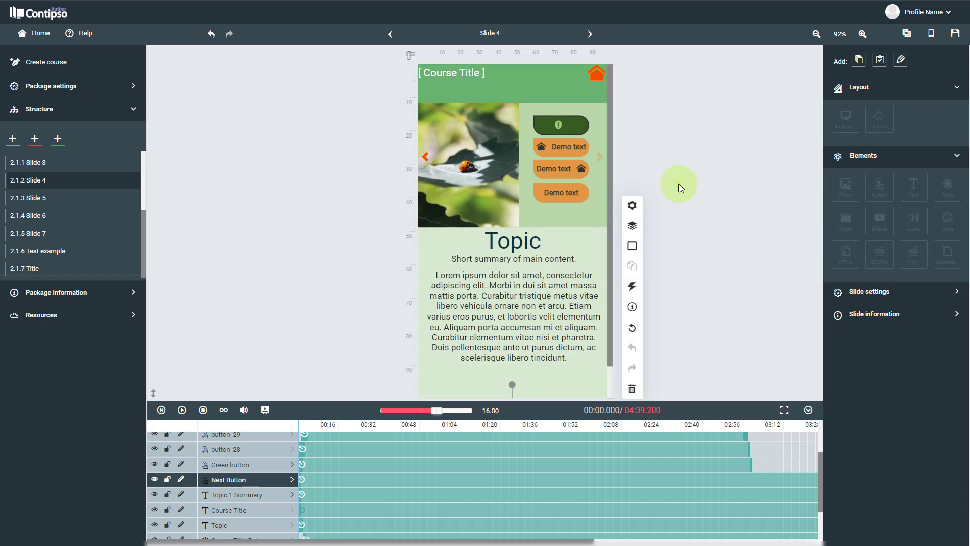
click(678, 184)
click(953, 37)
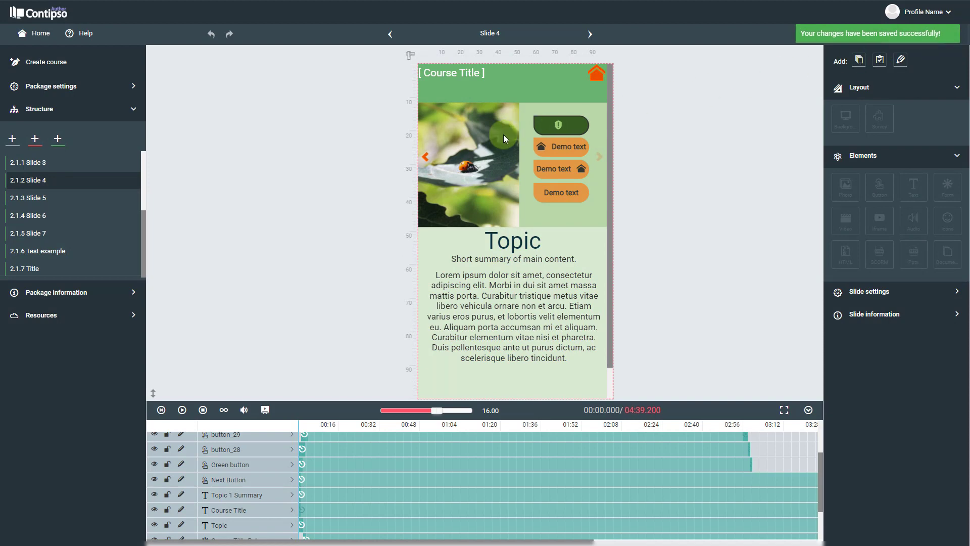
Review Slides 1 through 6 in the phone portrait layout, checking each slide's full height where it extends beyond the view
scroll(79, 174, up, 3)
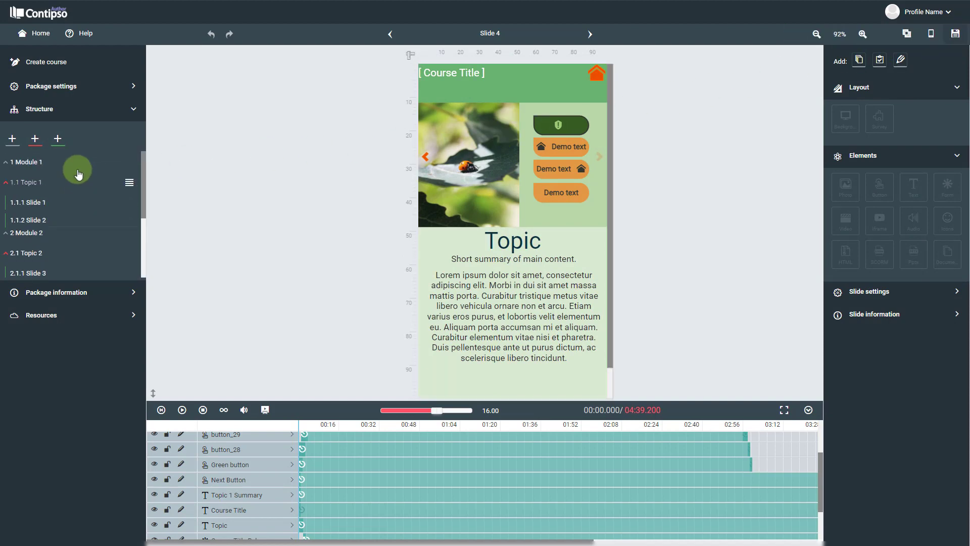
click(61, 204)
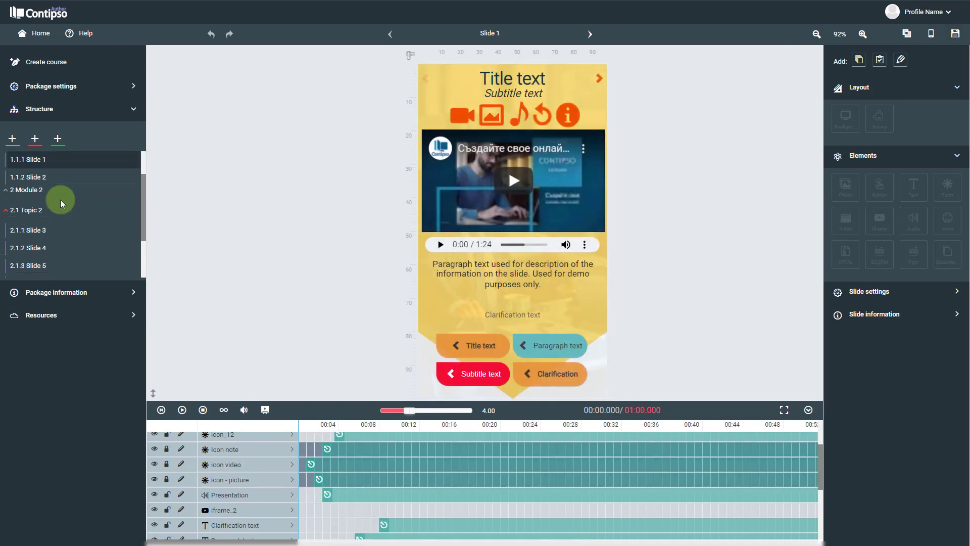
click(75, 178)
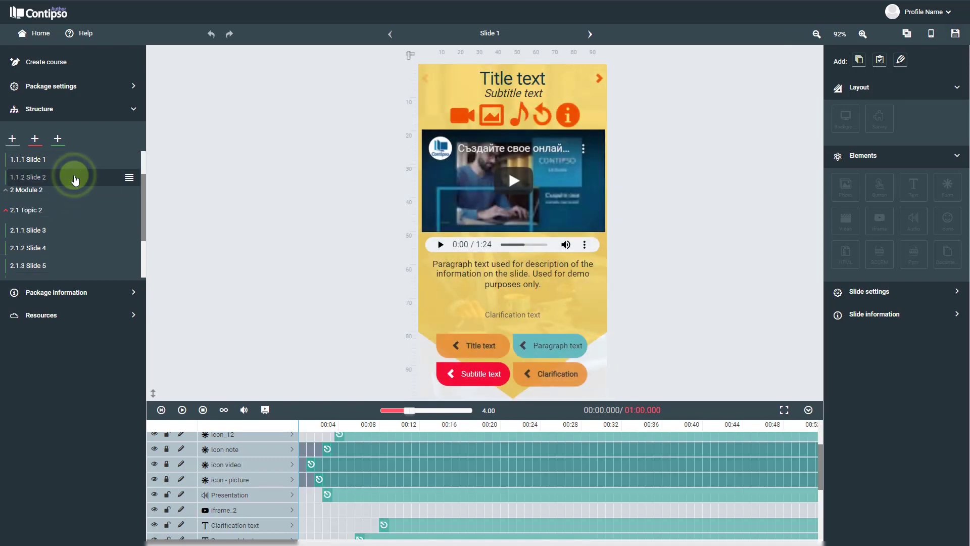
scroll(520, 198, down, 3)
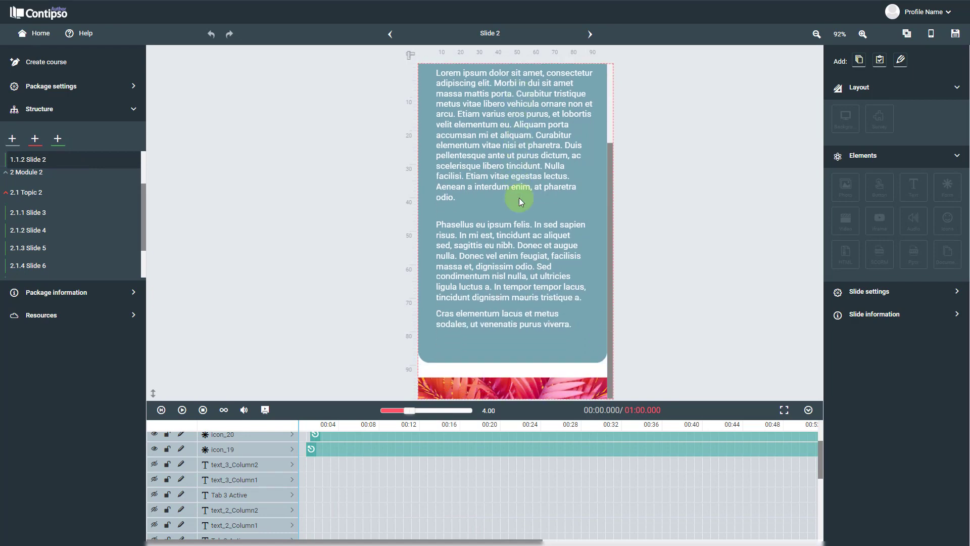
scroll(519, 198, up, 3)
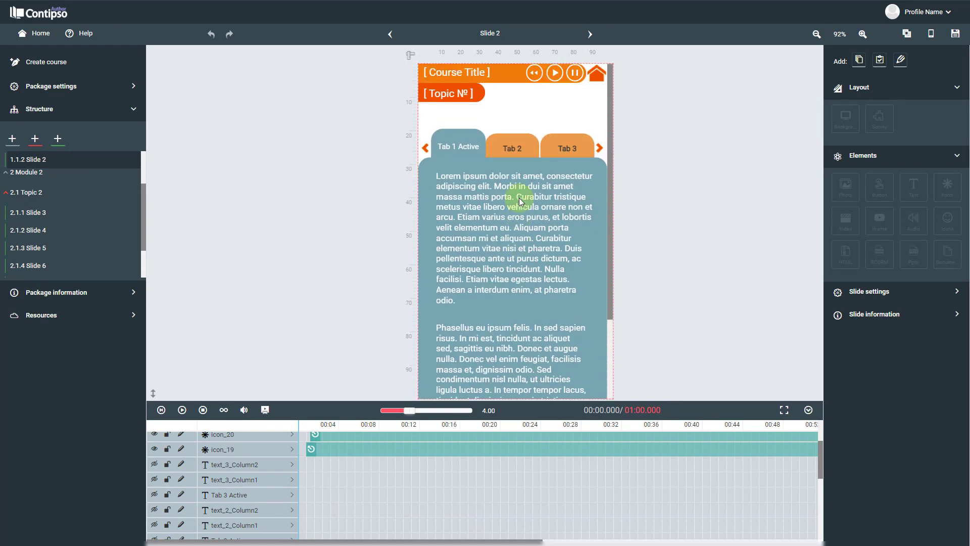
click(51, 212)
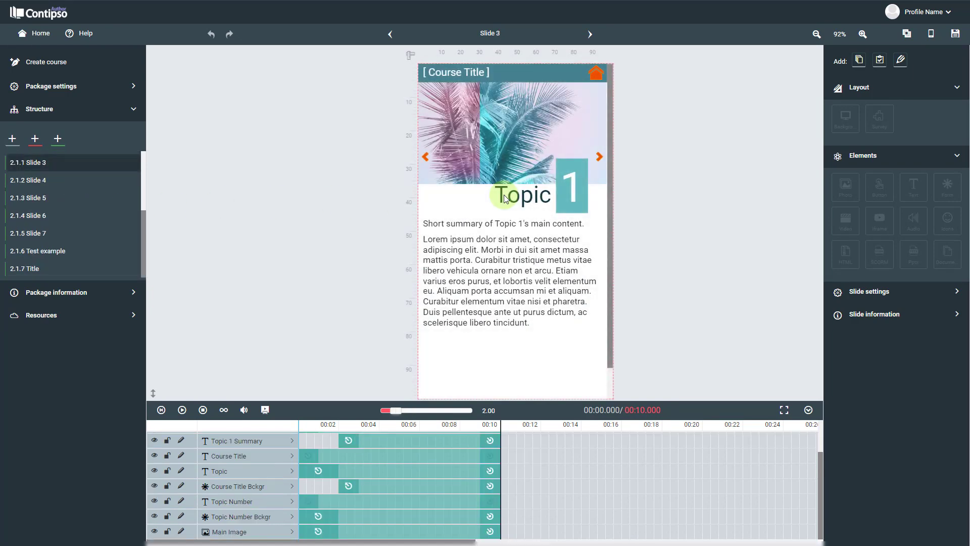
scroll(504, 196, down, 2)
scroll(504, 196, up, 2)
click(50, 180)
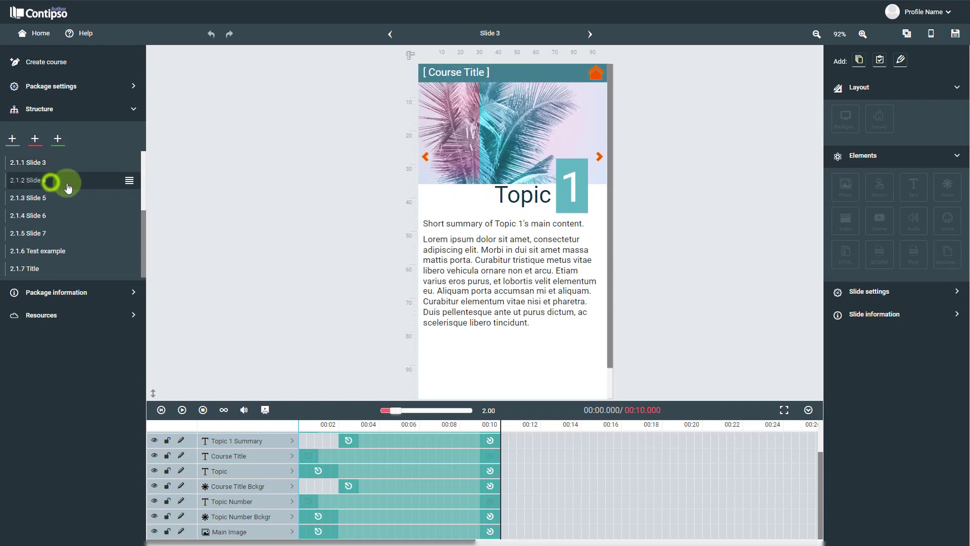
scroll(504, 204, down, 1)
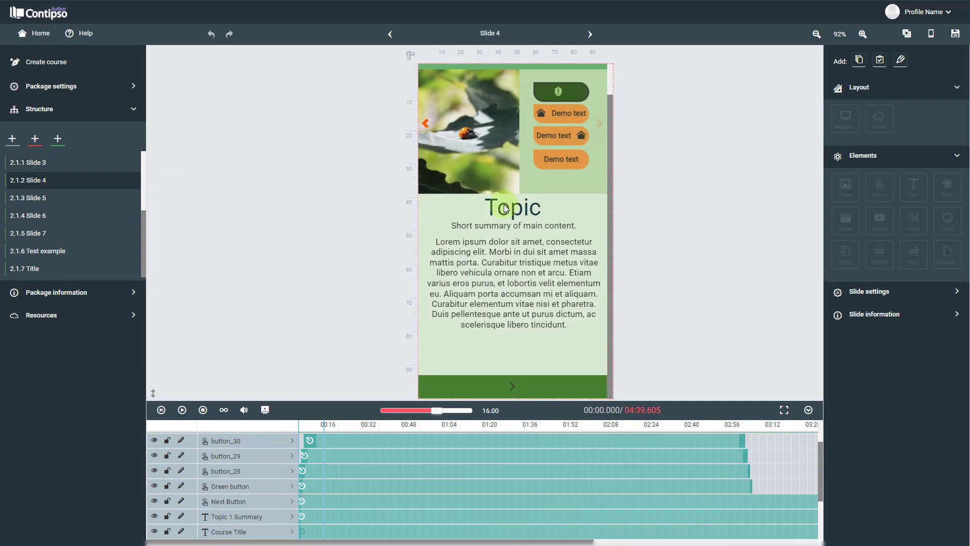
scroll(505, 207, up, 1)
click(56, 198)
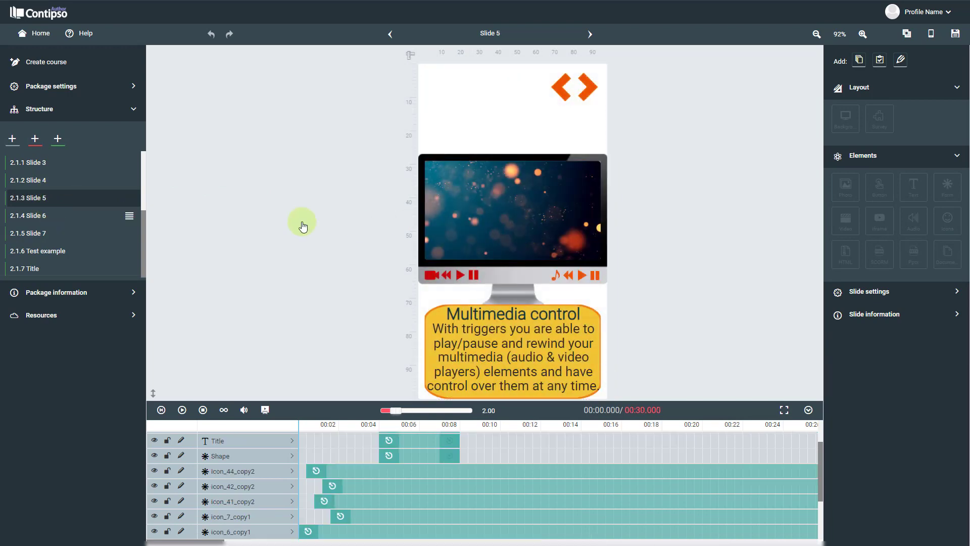
click(71, 215)
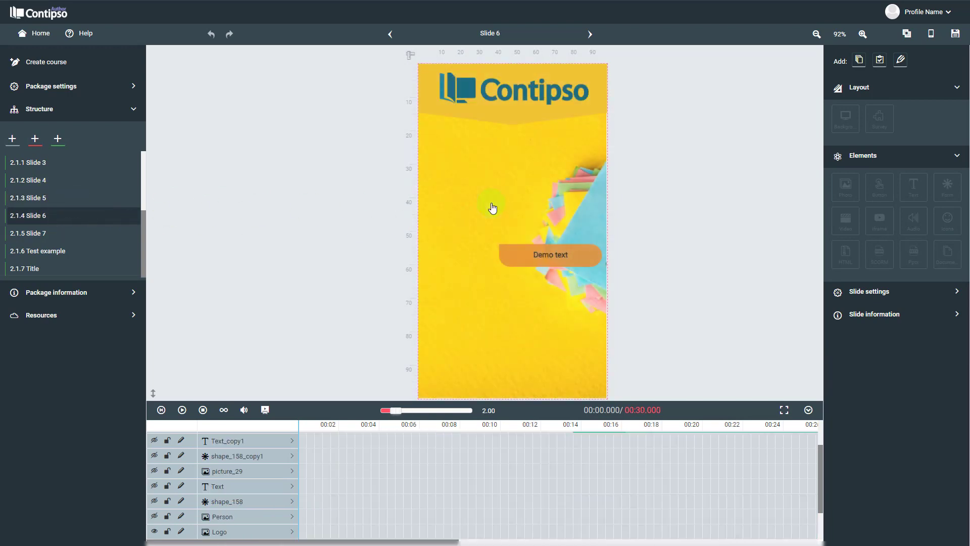
Open Slide 7 and move the Component B tile, its check mark and its label down together to about mid-slide
click(80, 231)
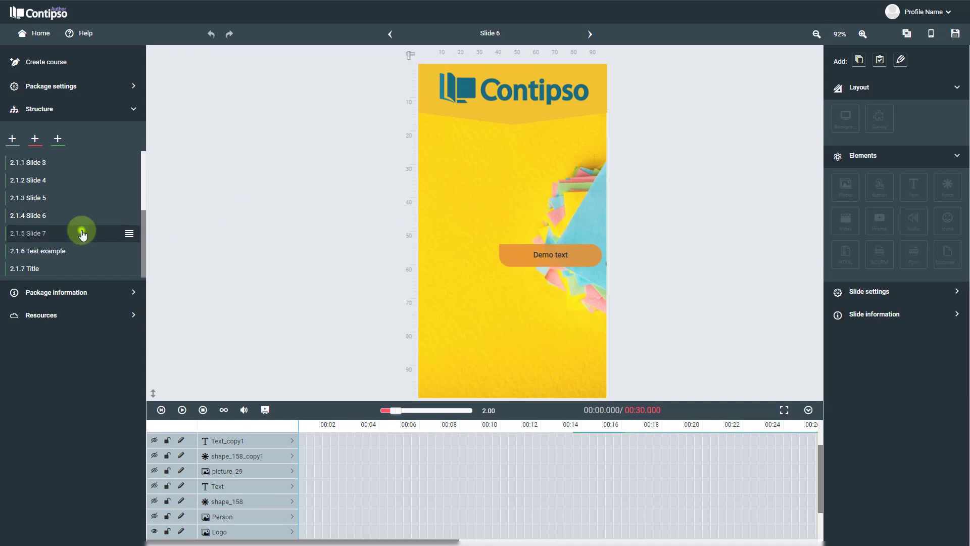
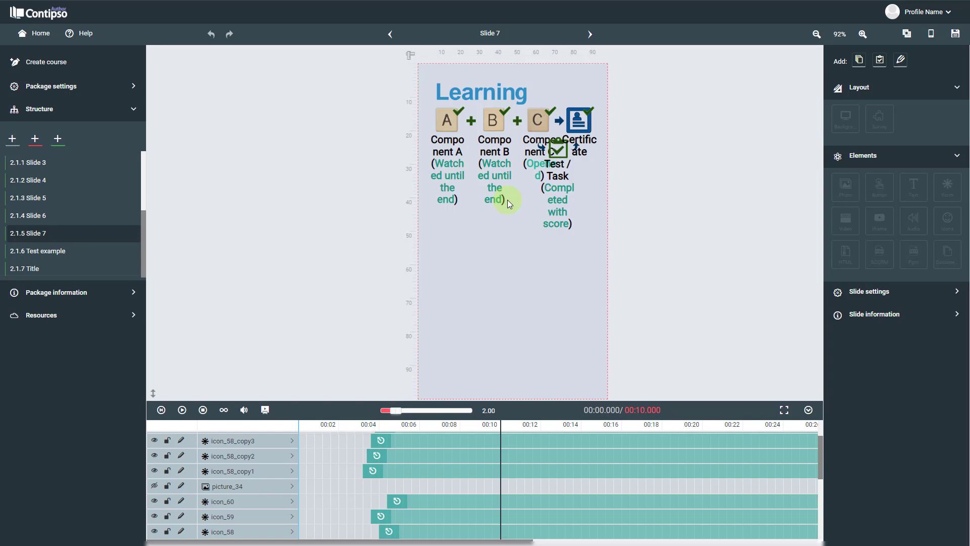
click(492, 151)
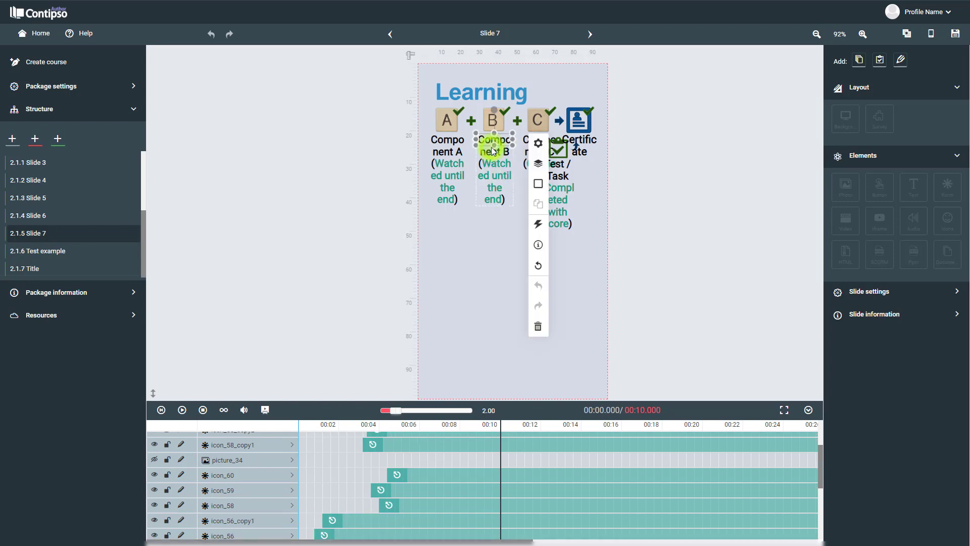
shift+click(495, 121)
drag(501, 124, 504, 172)
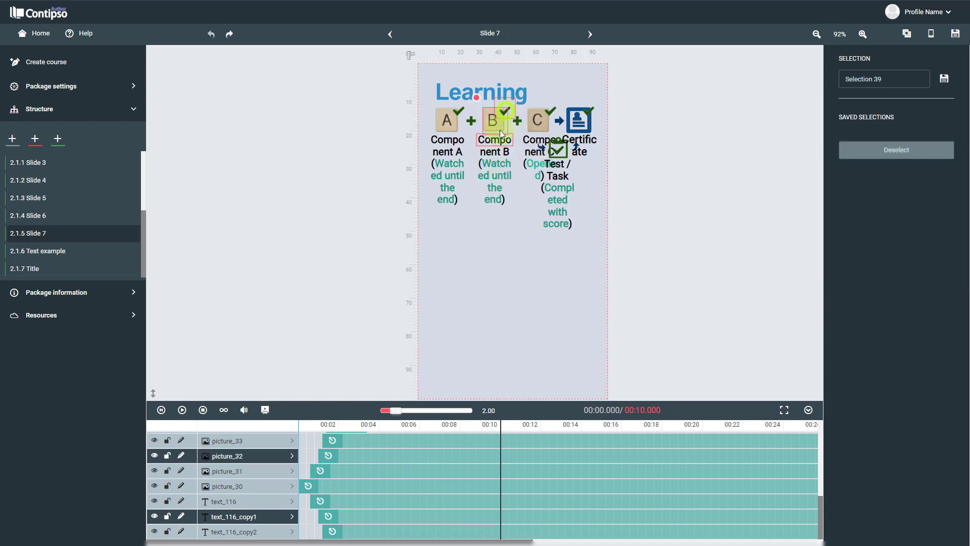
drag(499, 129, 505, 225)
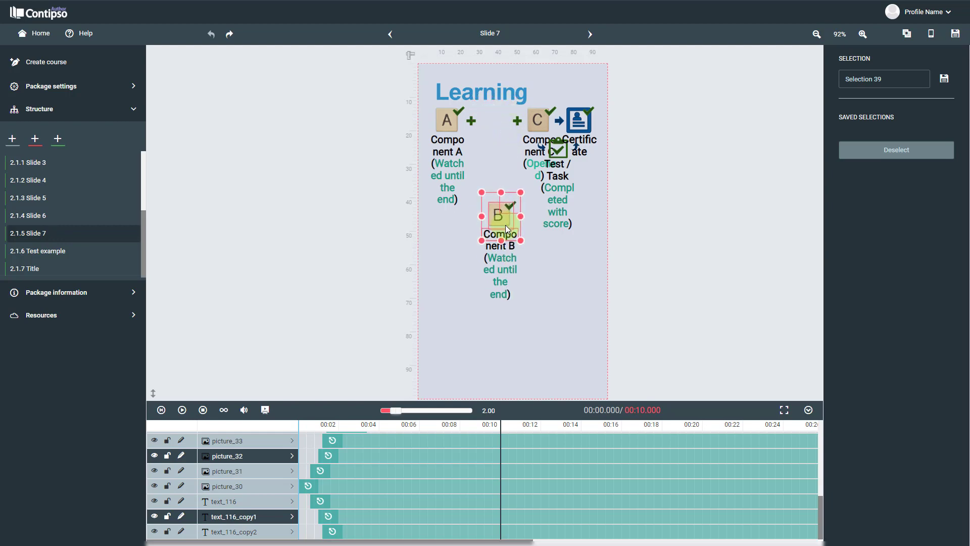
Move the Component C tile with its check mark and label down together, diagonally below Component B
click(548, 120)
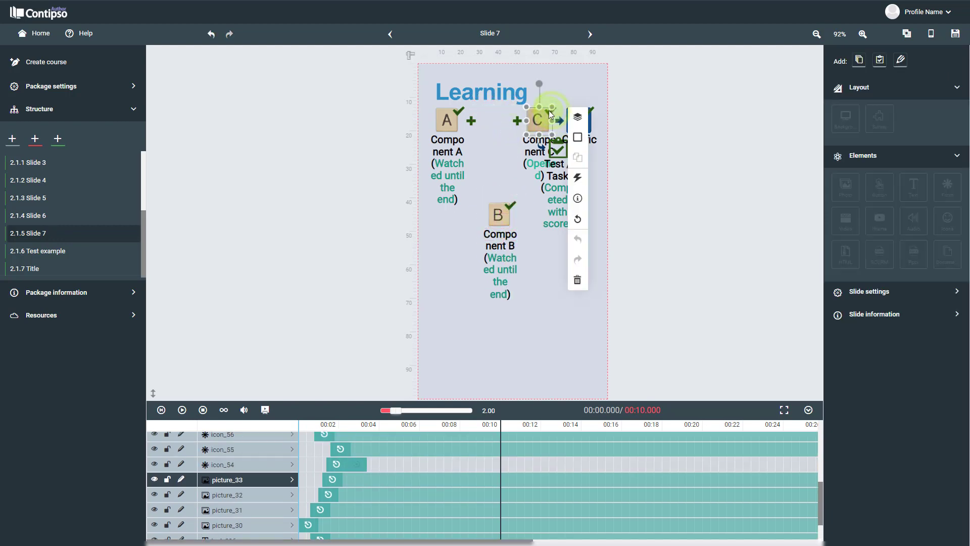
ctrl+click(549, 114)
ctrl+click(533, 151)
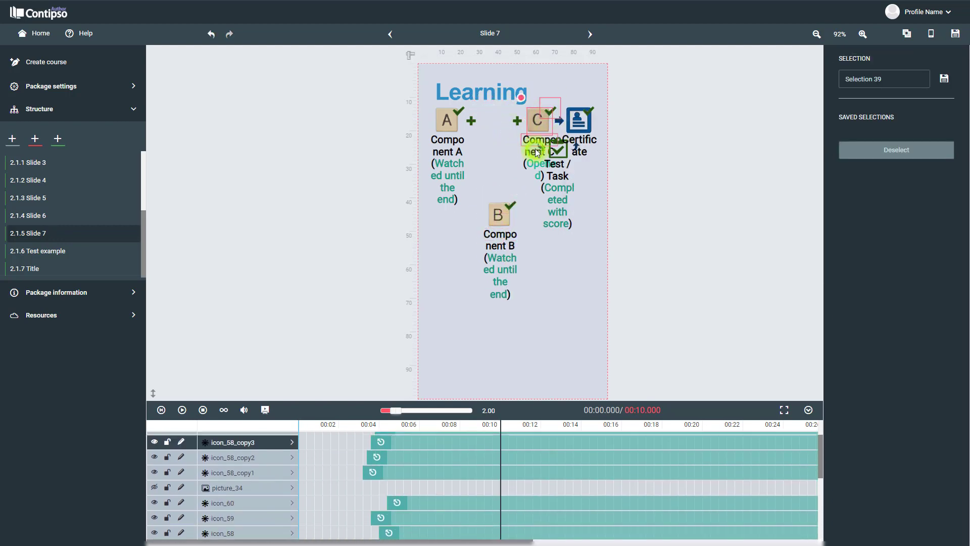
drag(539, 122, 545, 306)
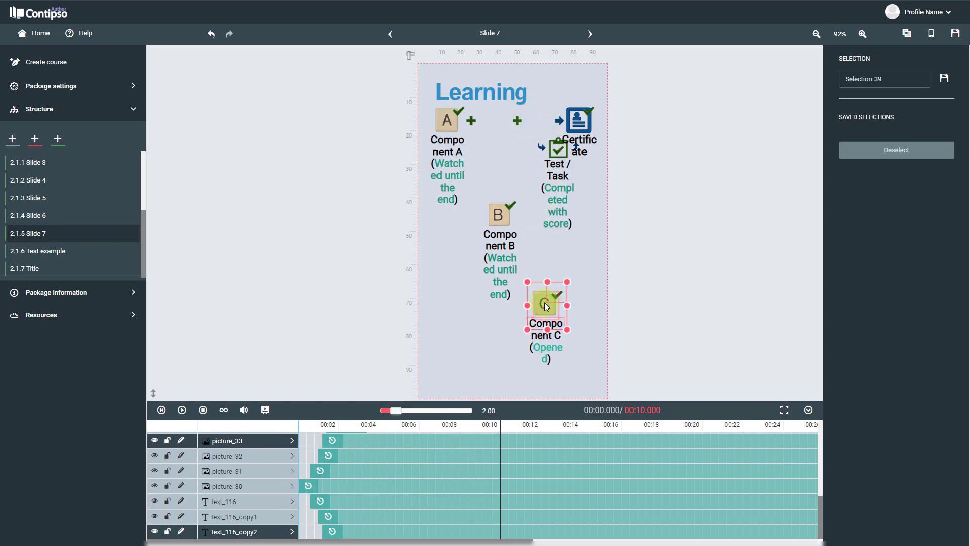
Move the Test / Task icon, its label and the curved arrow on its left together to the slide's lower left area
click(557, 150)
ctrl+click(541, 147)
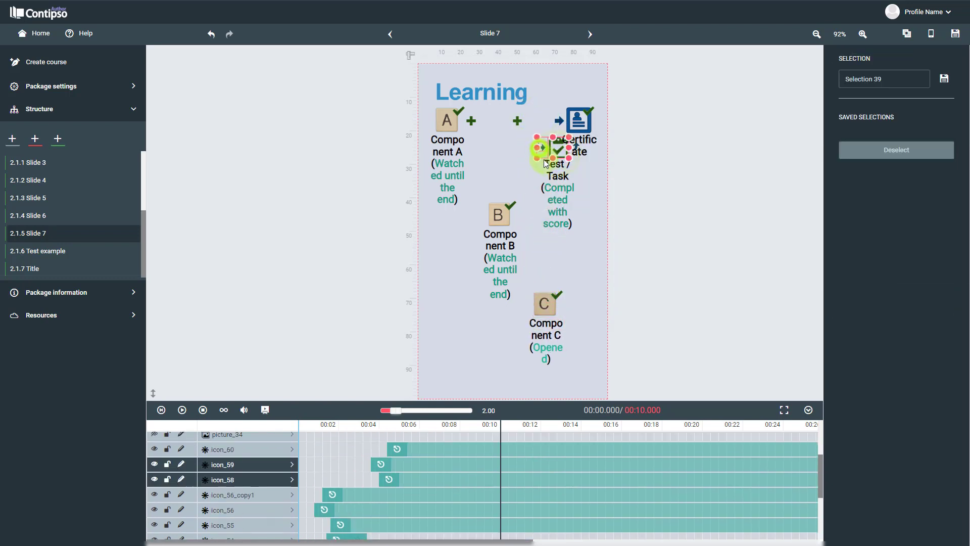
ctrl+click(555, 187)
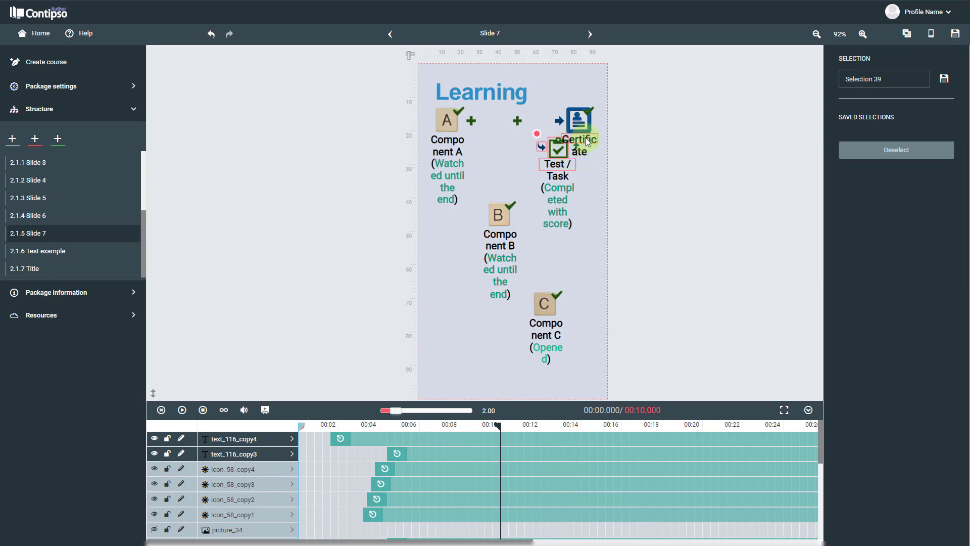
ctrl+click(575, 153)
ctrl+click(574, 151)
ctrl+click(578, 151)
ctrl+click(579, 154)
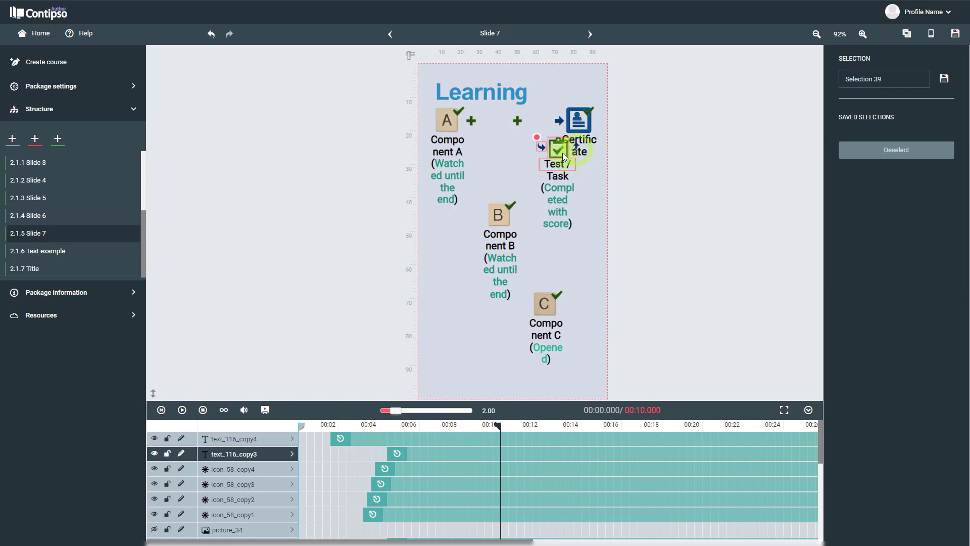
drag(558, 155, 446, 290)
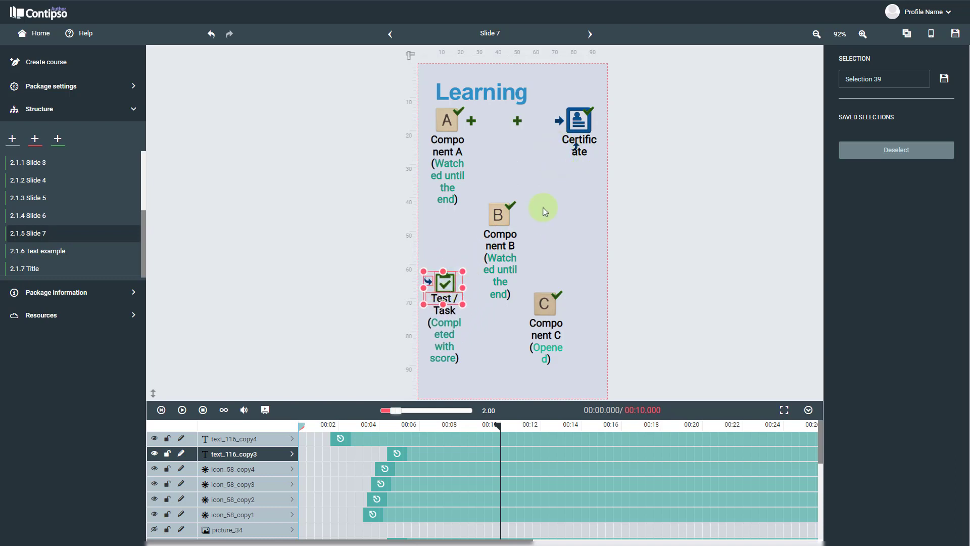
Move the Certificate icon with its check mark and label down together, level with Component B near the slide's right edge
click(563, 194)
click(575, 148)
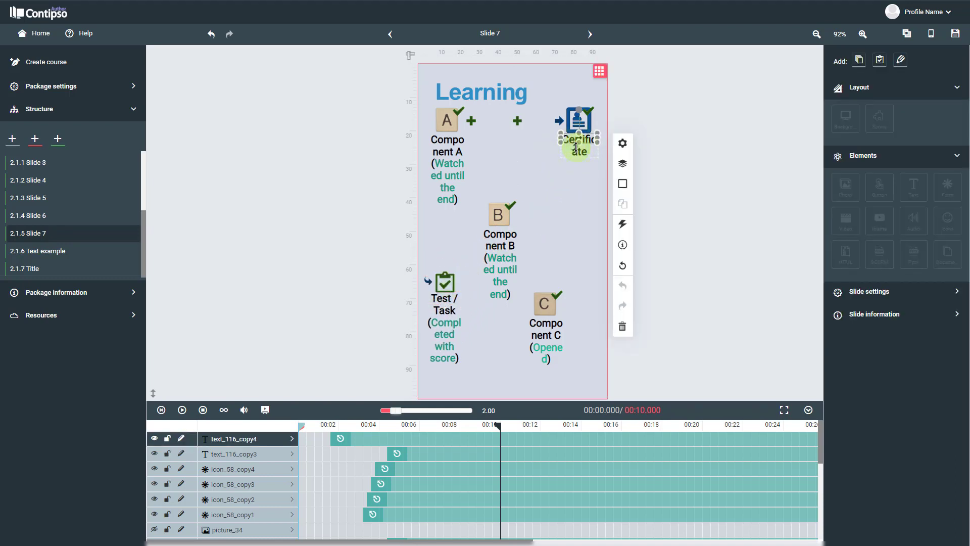
ctrl+click(579, 120)
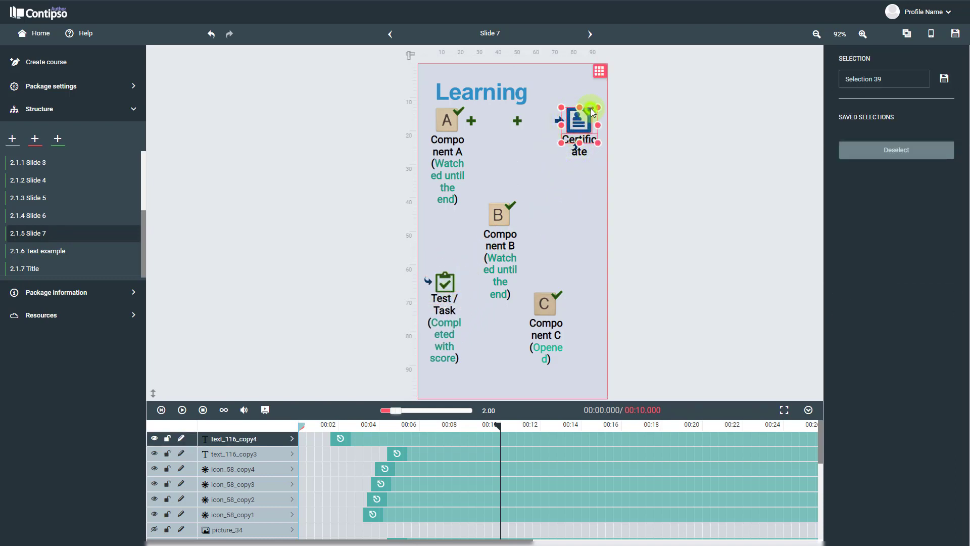
drag(582, 124, 584, 222)
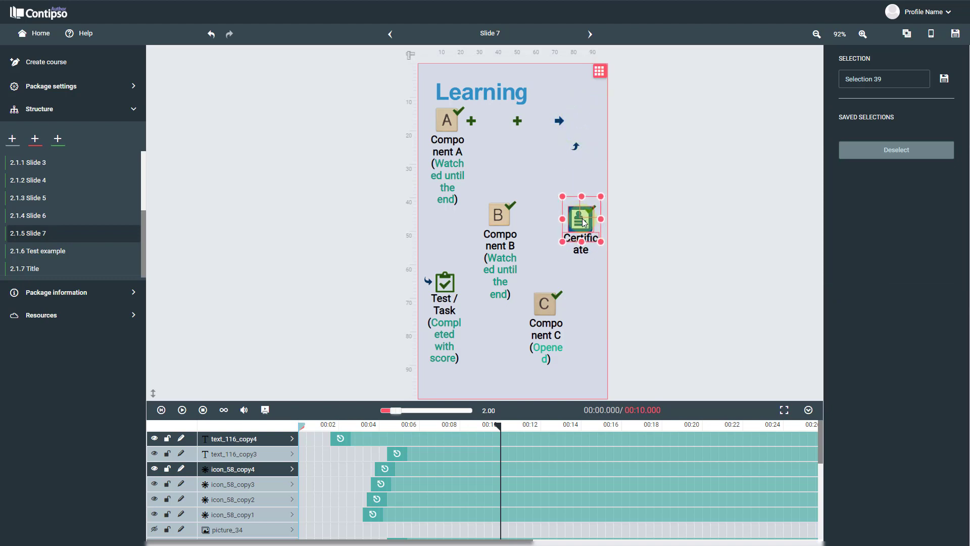
Place the remaining curved arrow just to the right of the Test / Task icon
click(577, 149)
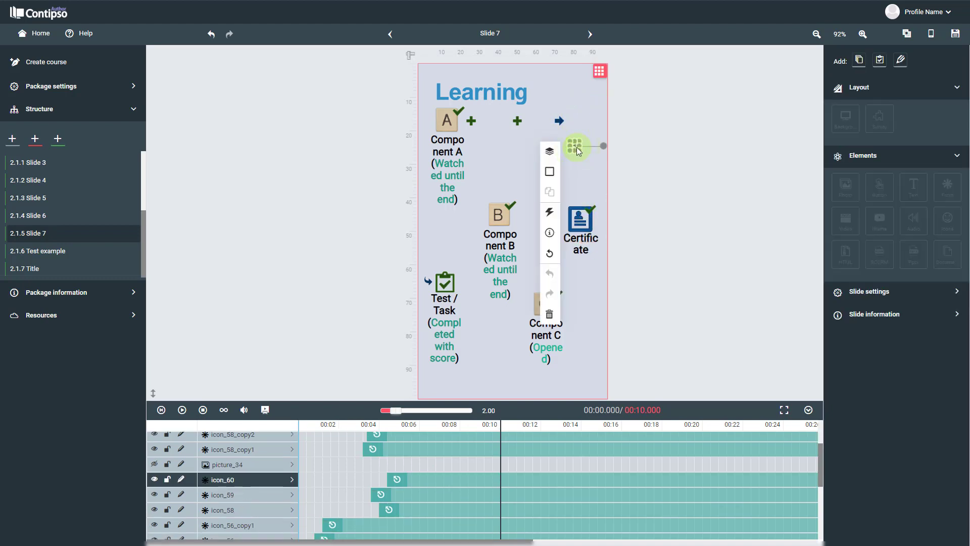
drag(577, 149, 462, 279)
click(477, 313)
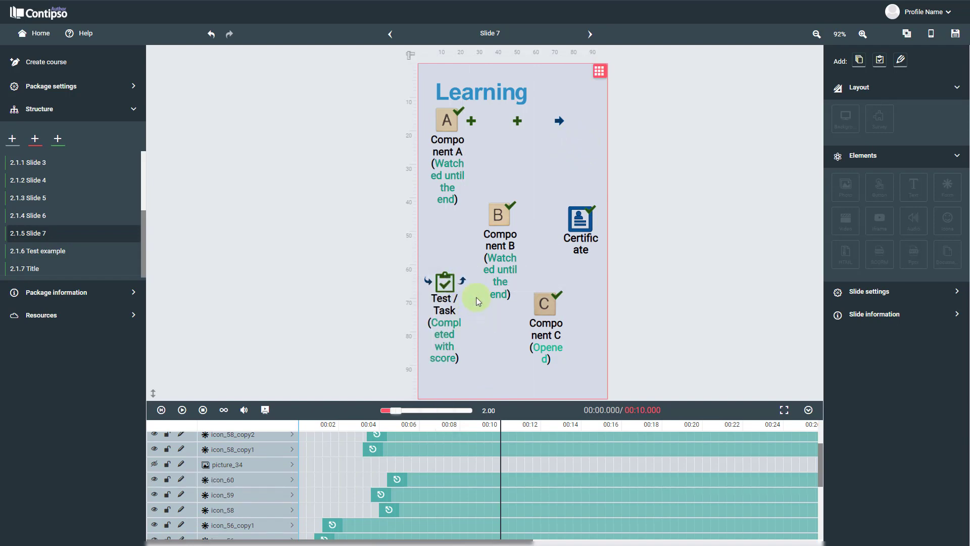
Move the plus sign beside Component A down below Component A's label, near the slide's left edge
click(471, 122)
scroll(551, 180, up, 7)
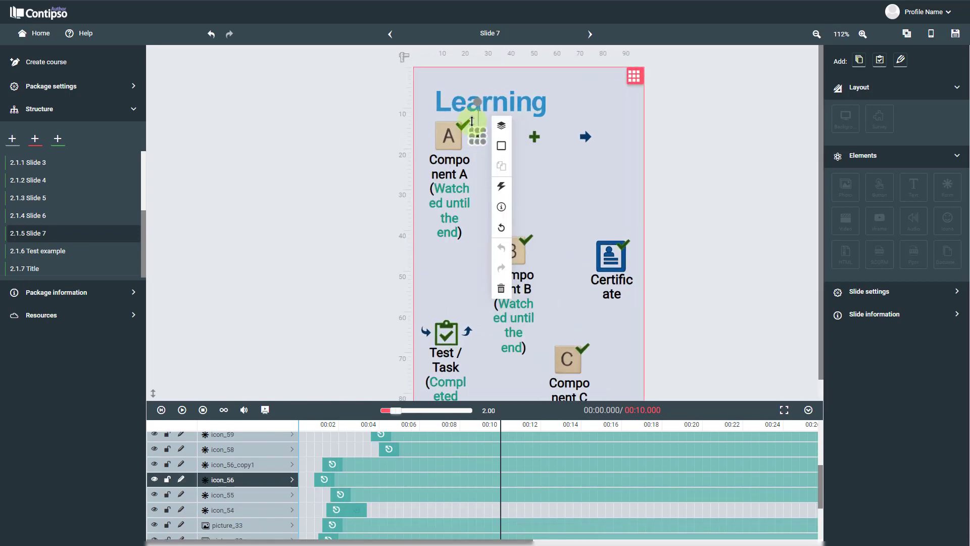
click(550, 180)
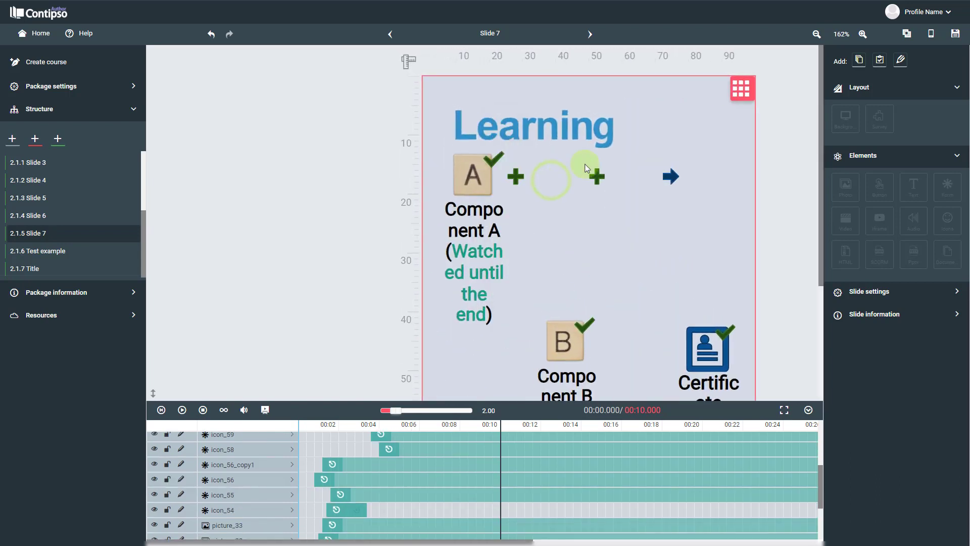
click(863, 35)
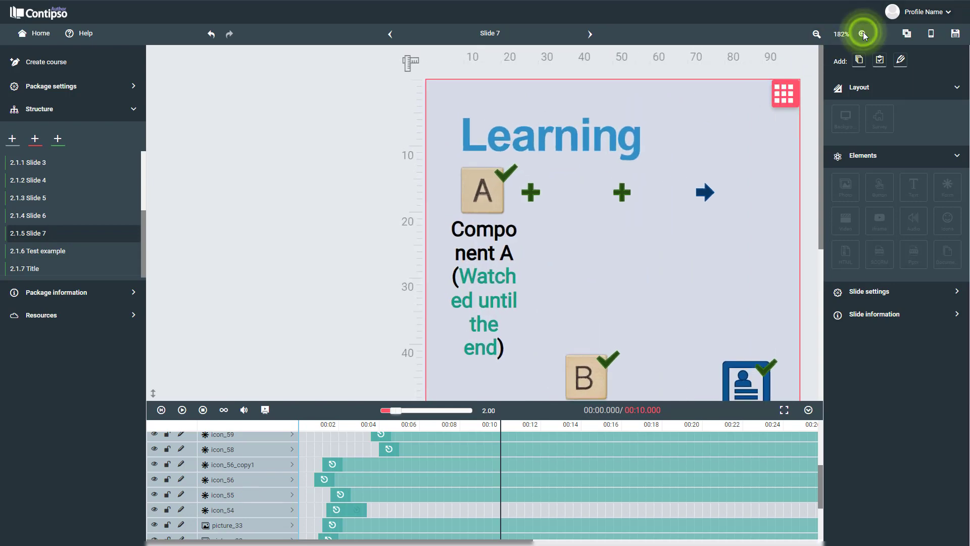
click(537, 193)
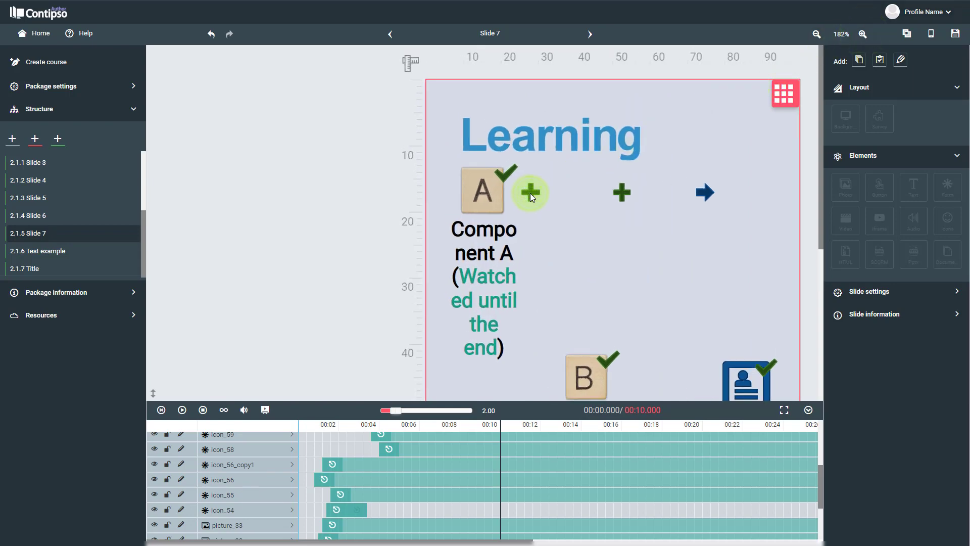
click(536, 194)
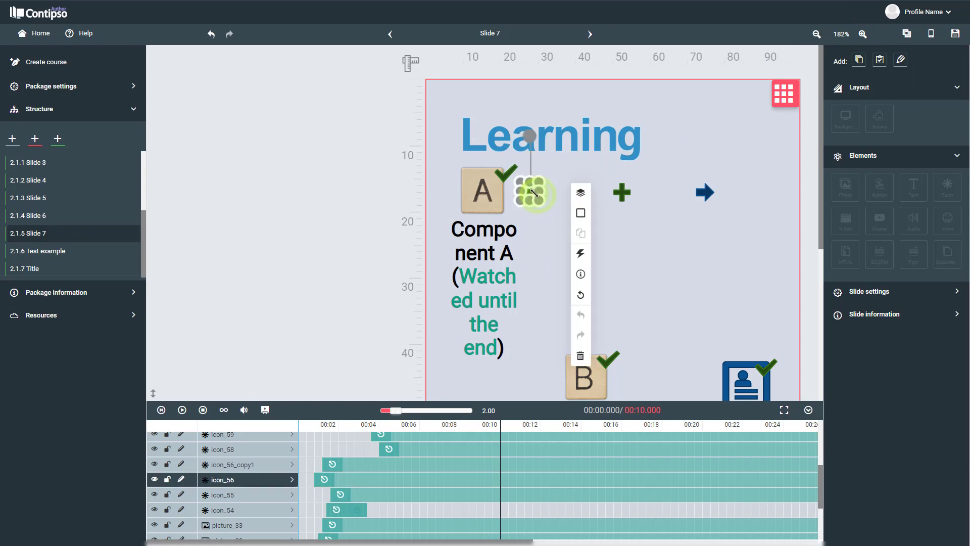
drag(530, 191, 450, 382)
Move the other plus sign between Component B and the Certificate, and place the straight blue arrow directly below it
click(623, 195)
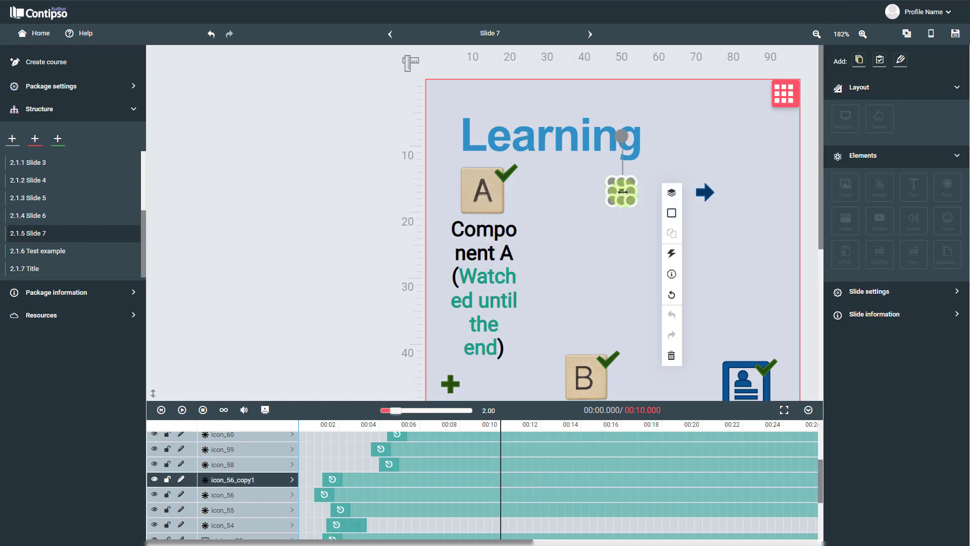
drag(623, 192, 669, 387)
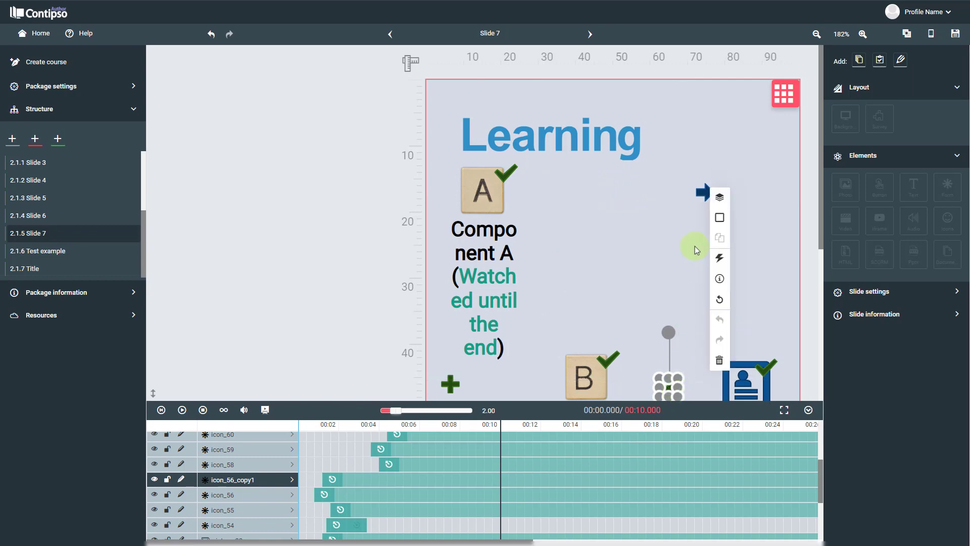
click(702, 194)
scroll(703, 144, down, 1)
drag(704, 143, 669, 378)
Move the Component A tile with its check mark and label together to the slide's horizontal centre, below the Learning title
click(489, 143)
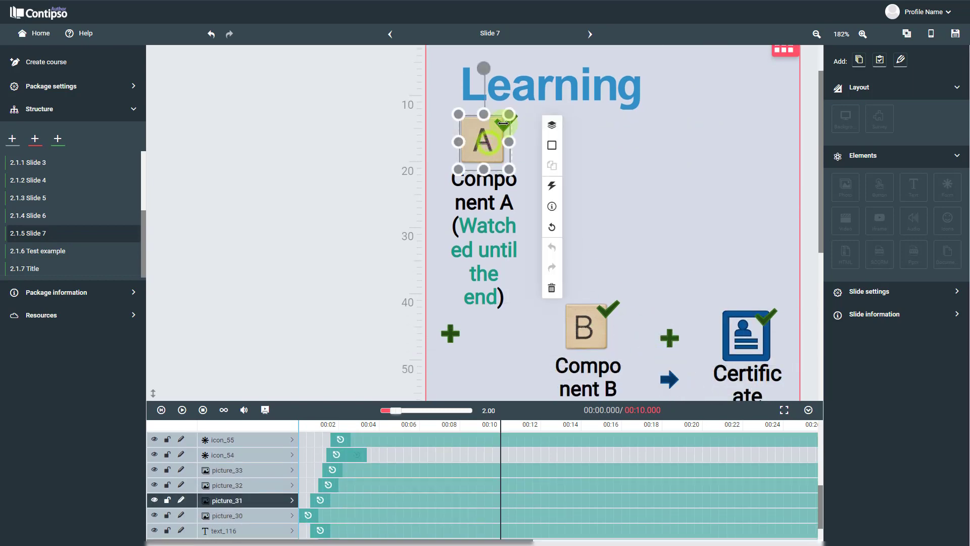
shift+click(503, 123)
shift+click(482, 201)
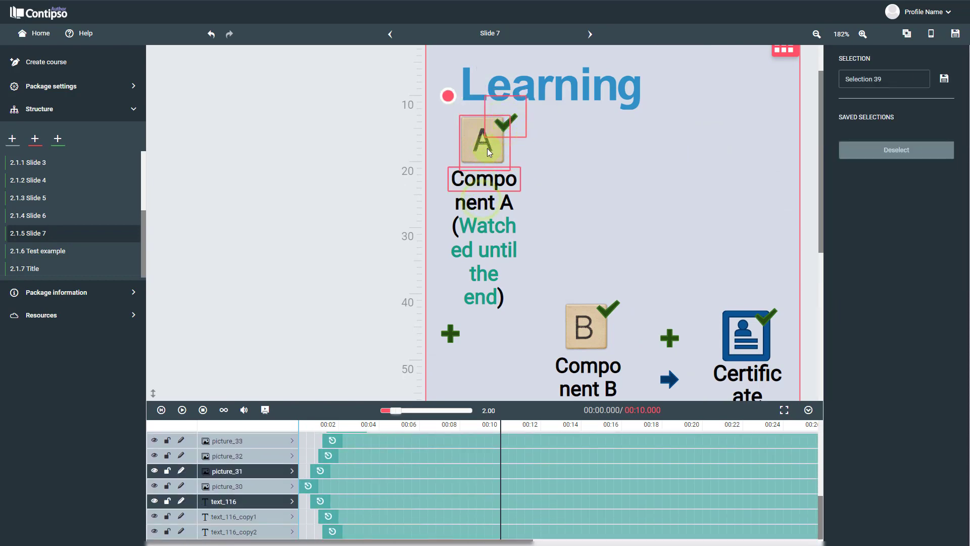
drag(487, 148, 600, 159)
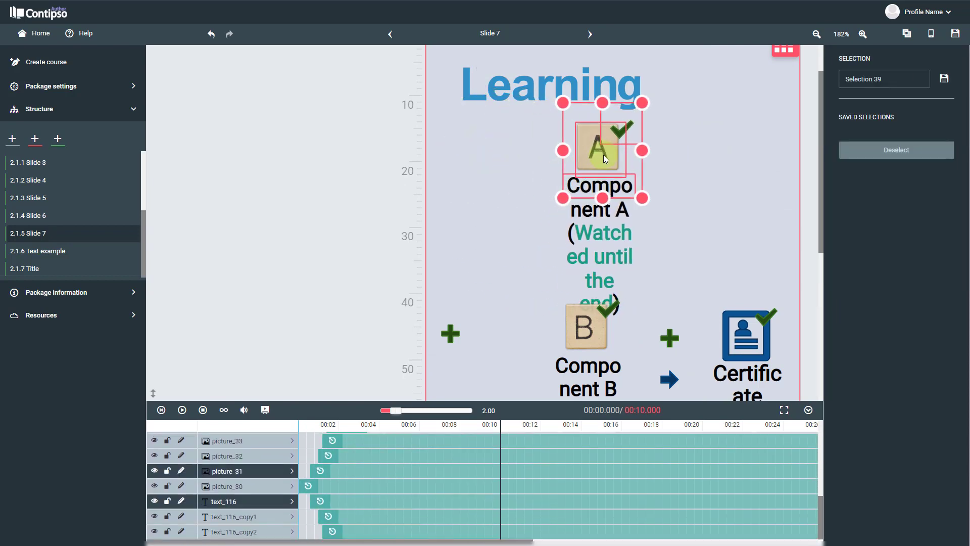
click(679, 220)
Widen Component A's label to the full slide width and centre the A tile with its check mark above it
click(602, 219)
drag(561, 185, 415, 191)
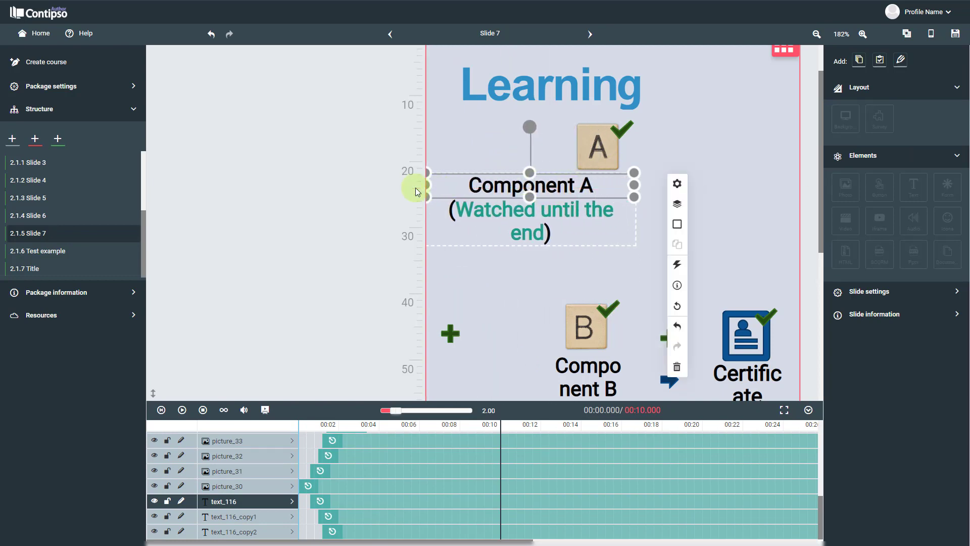
drag(633, 185, 828, 201)
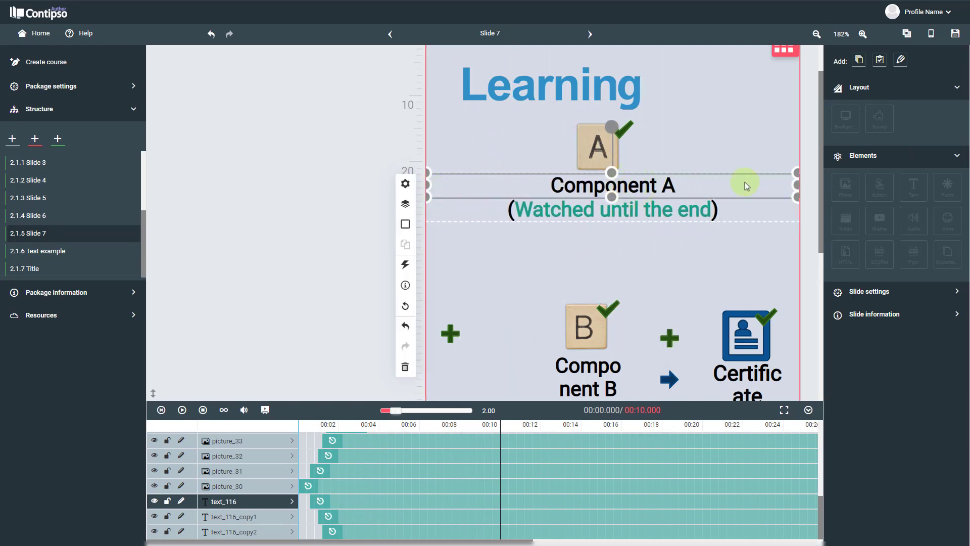
click(607, 150)
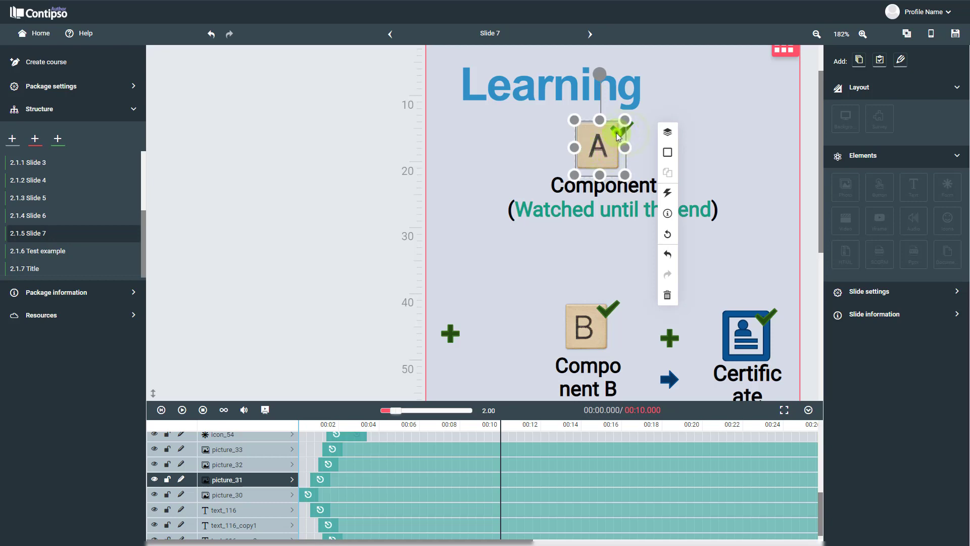
shift+click(616, 132)
drag(604, 146, 620, 149)
Move the Component B tile with its check mark and label up together, centred below Component A with a small gap between
click(599, 325)
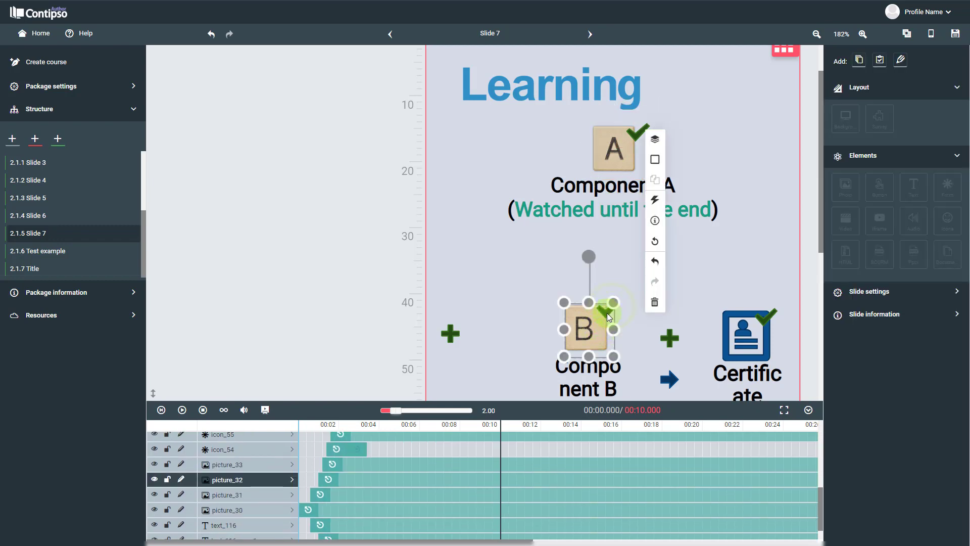
shift+click(607, 314)
shift+click(589, 347)
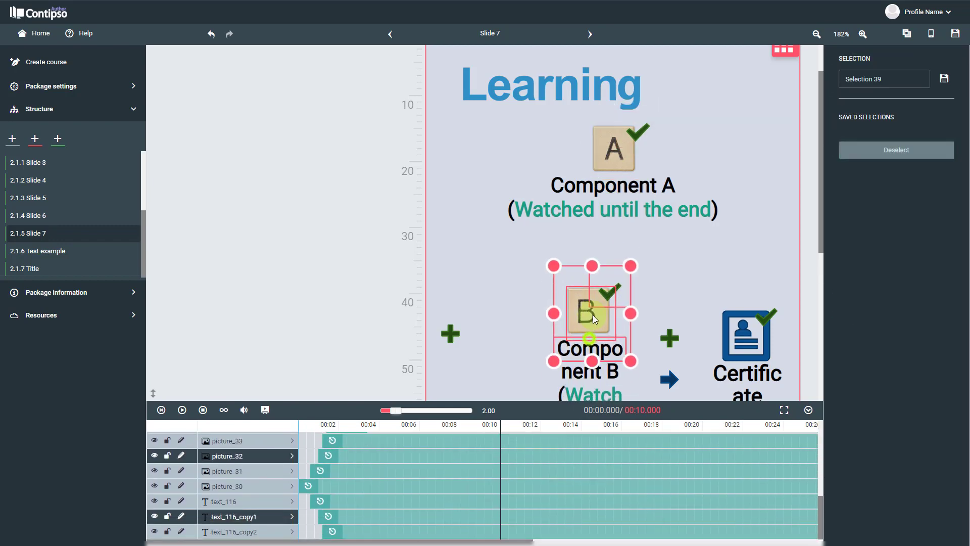
drag(592, 314, 616, 284)
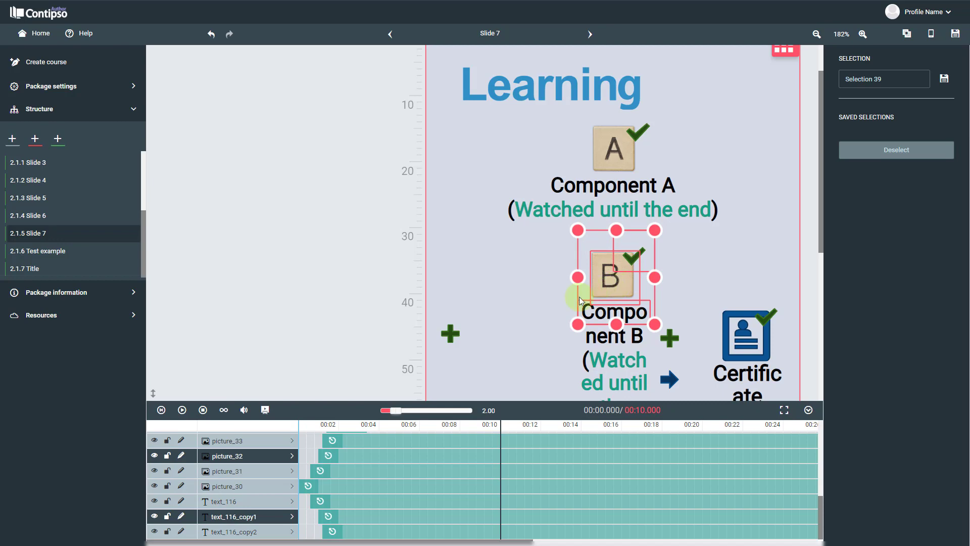
Place the plus sign from the slide's left edge centred between Component A's label and the B tile
click(452, 336)
drag(451, 332, 615, 230)
click(624, 275)
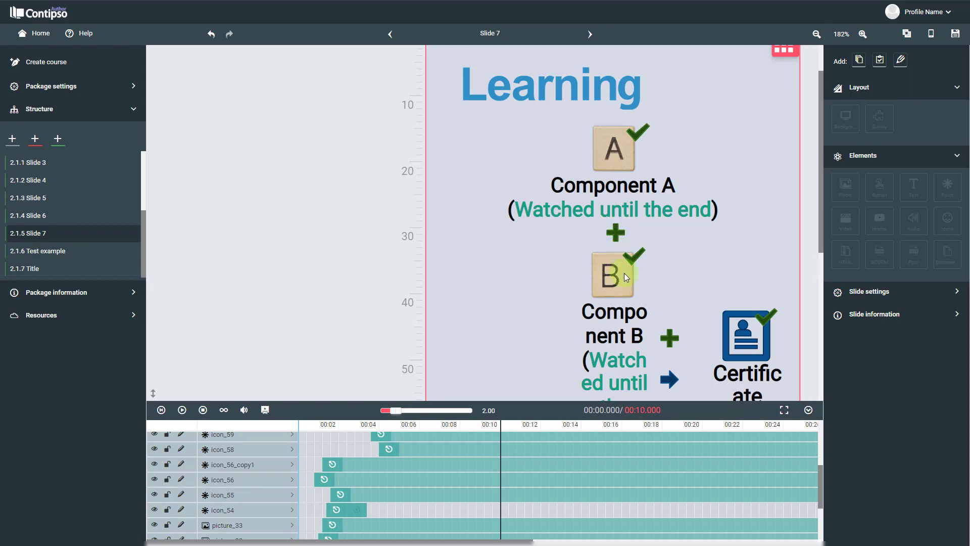
Widen Component B's label to the full slide width
scroll(623, 273, down, 1)
click(621, 272)
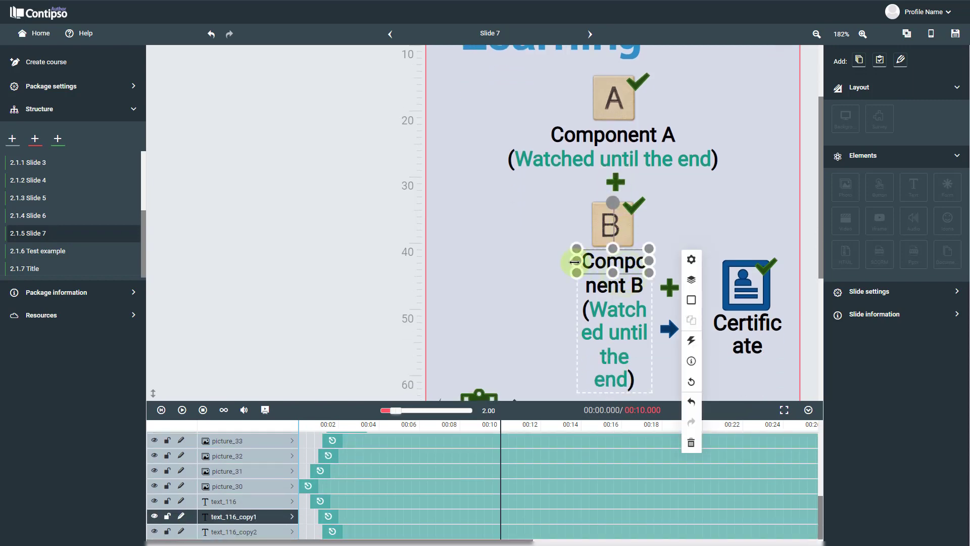
drag(575, 261, 426, 262)
drag(649, 261, 808, 262)
Move the Component C tile with its check mark and label up together, centred below Component B's label
scroll(808, 262, down, 2)
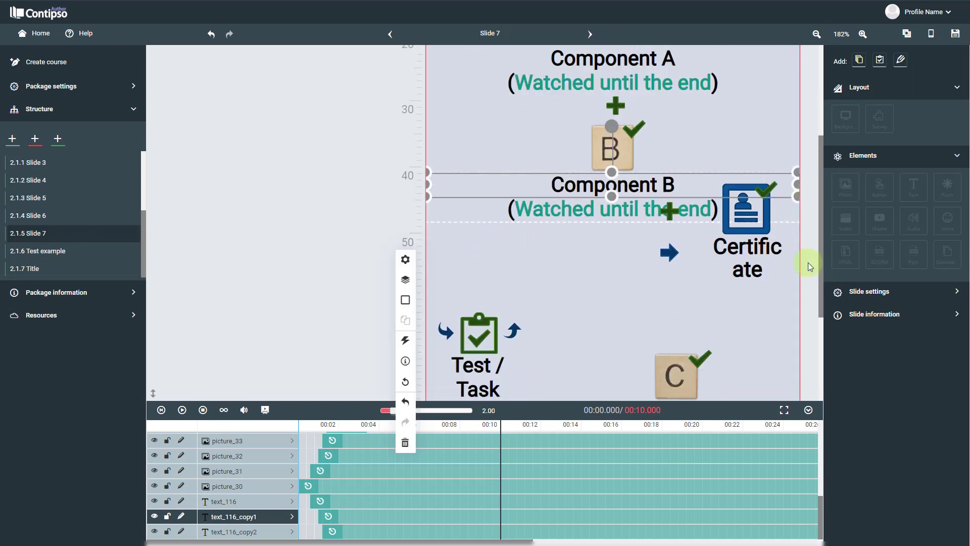
click(678, 358)
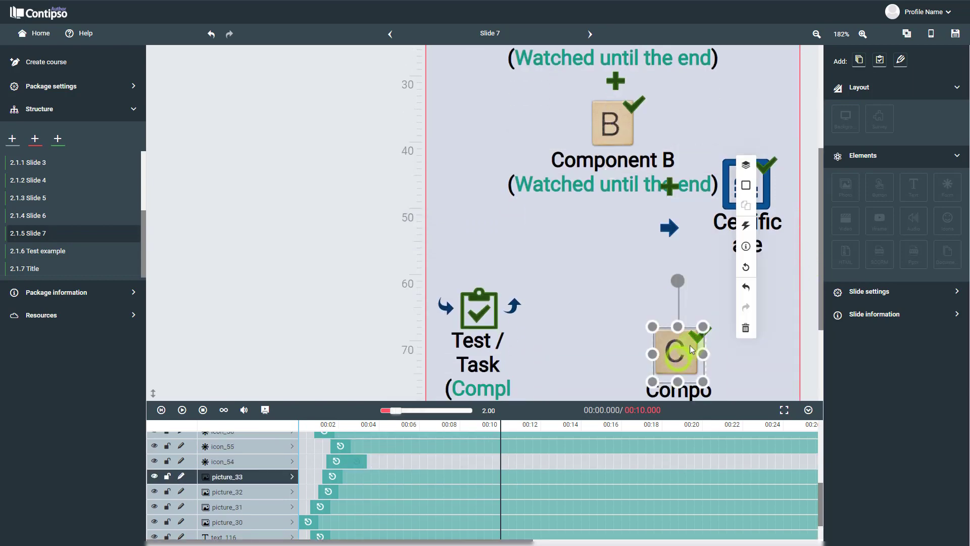
shift+click(698, 335)
shift+click(687, 396)
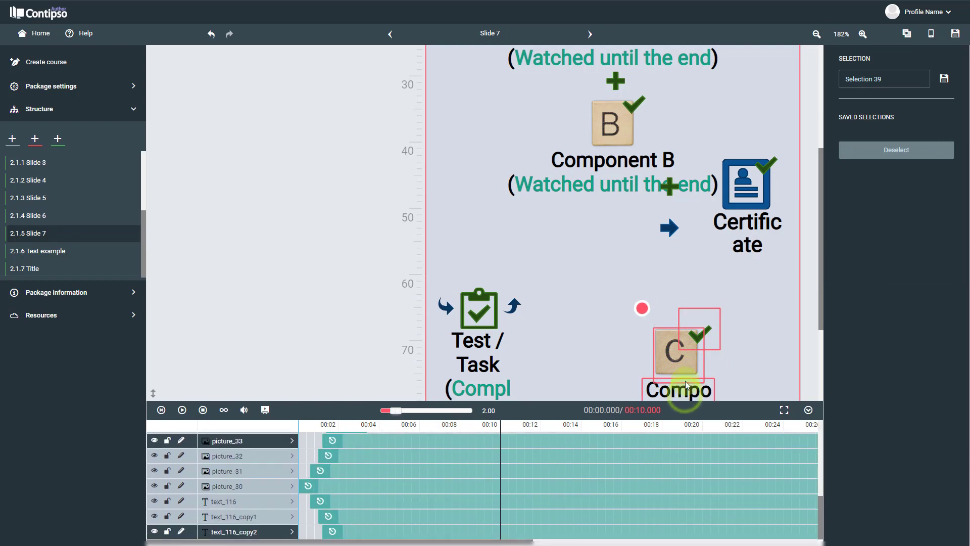
drag(685, 366, 626, 261)
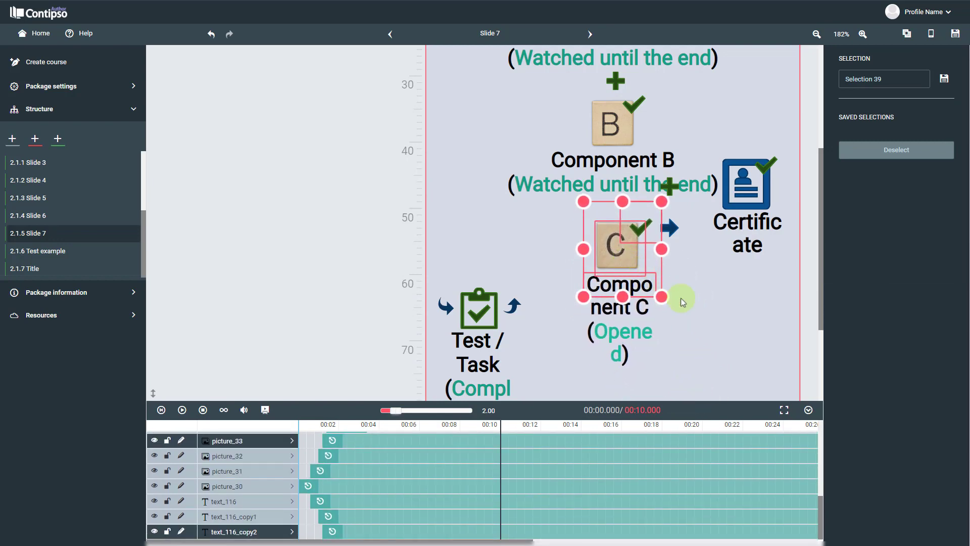
click(718, 327)
Widen Component C's label to the full slide width and place the second plus sign between Component B's label and the C tile
click(641, 283)
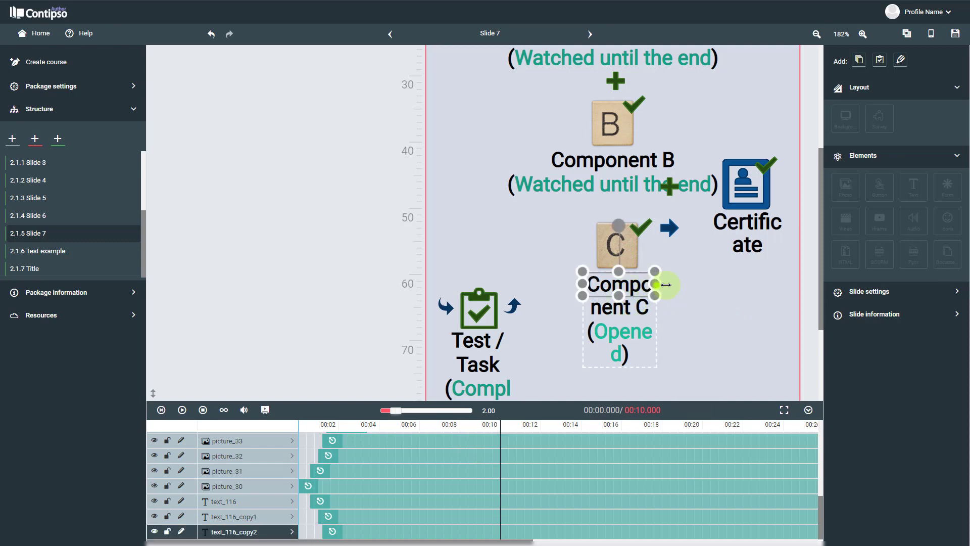
drag(662, 284, 805, 283)
drag(582, 283, 425, 290)
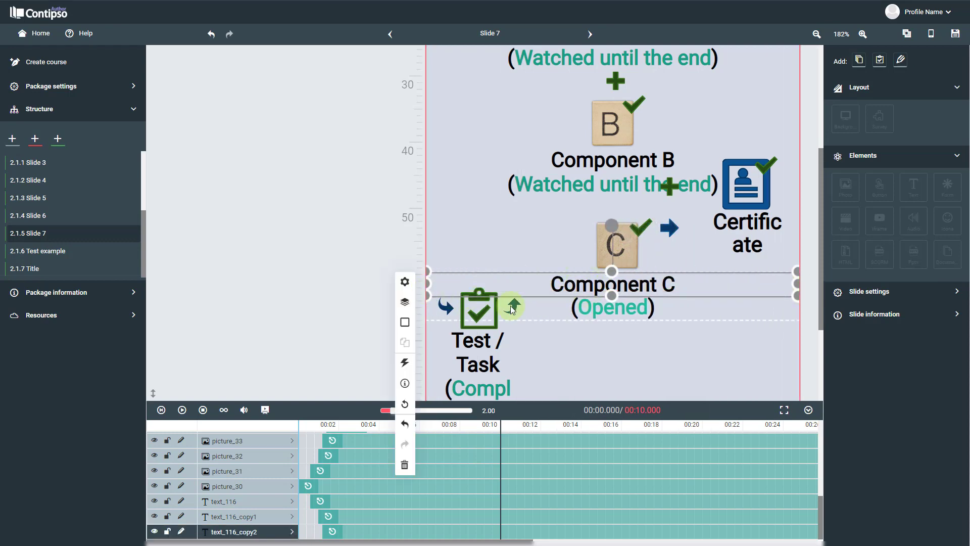
click(809, 358)
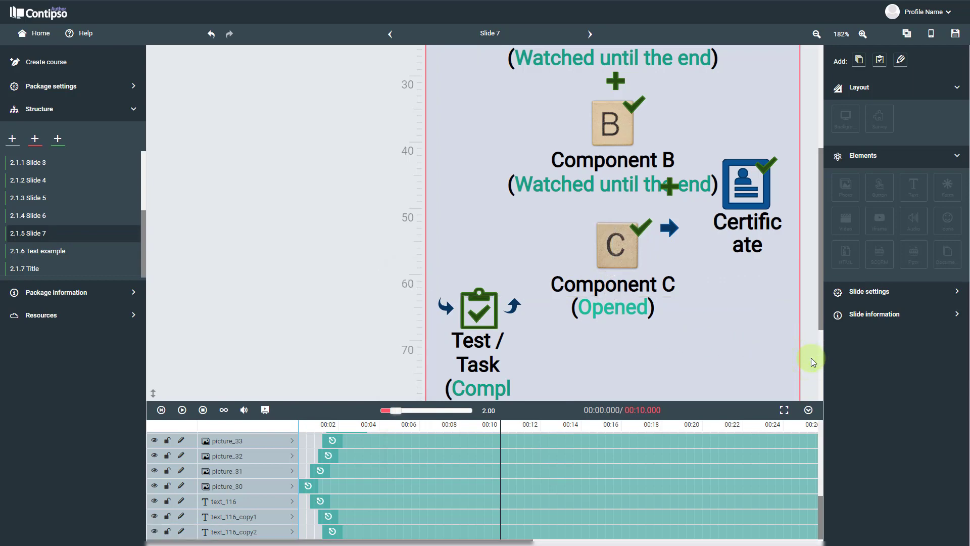
click(671, 187)
drag(671, 188, 617, 210)
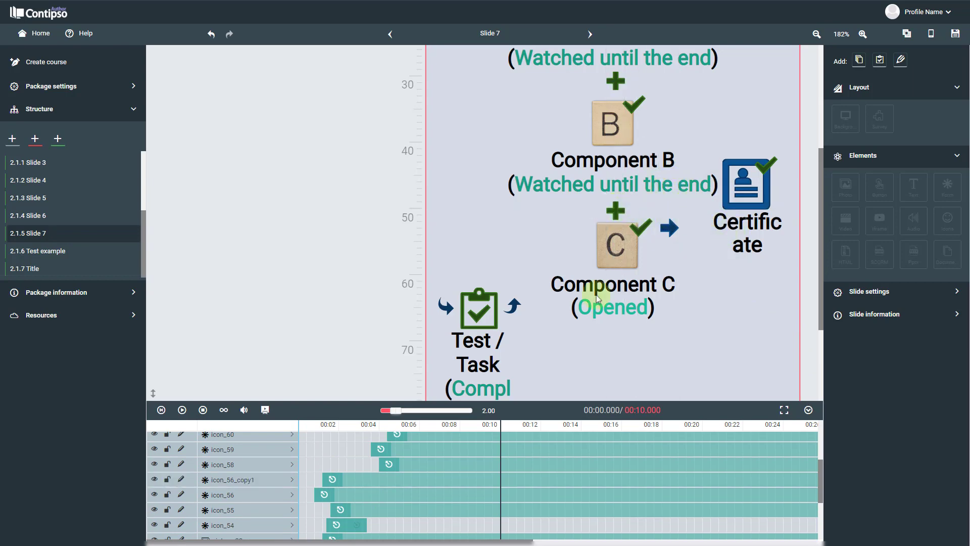
Widen the Test / Task label until "Completed with score" fits on one line
scroll(513, 334, down, 1)
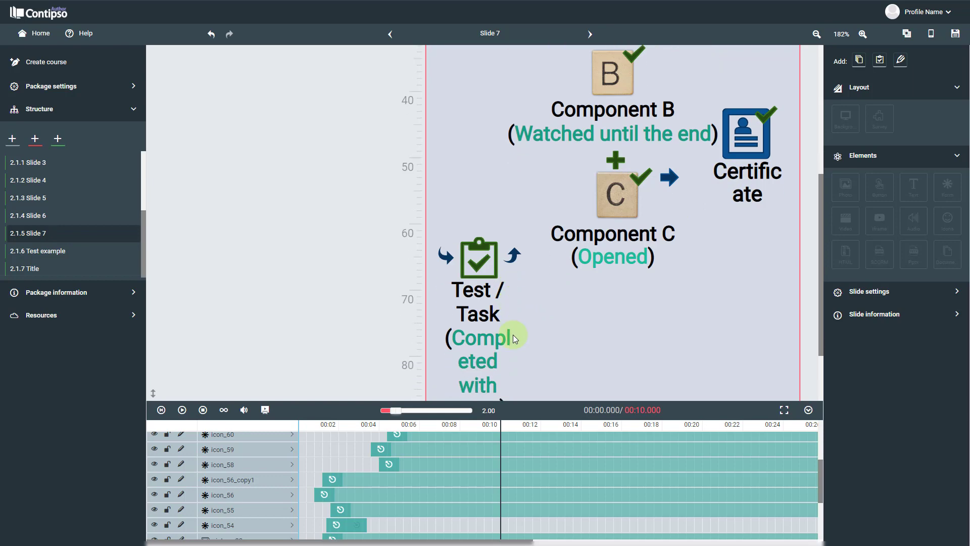
scroll(513, 335, down, 2)
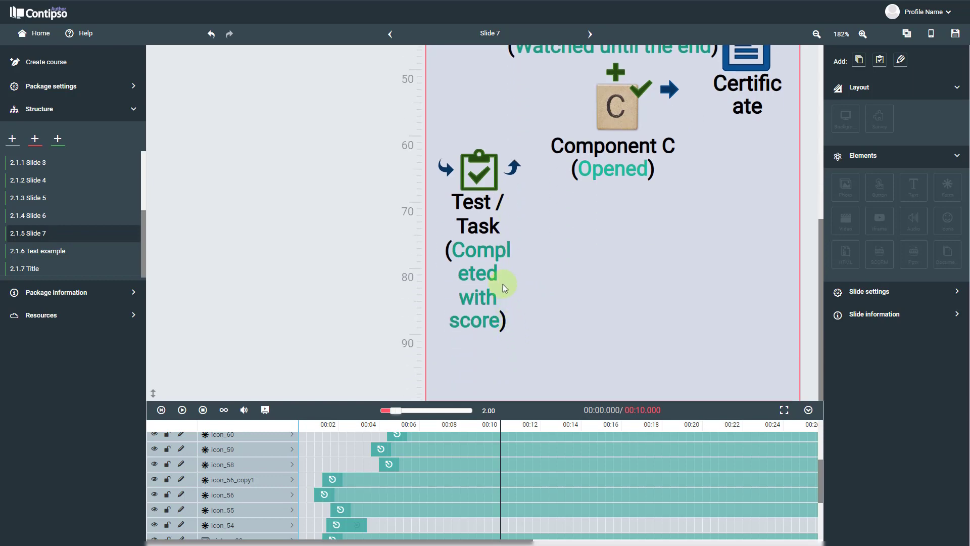
click(490, 221)
drag(513, 202, 655, 202)
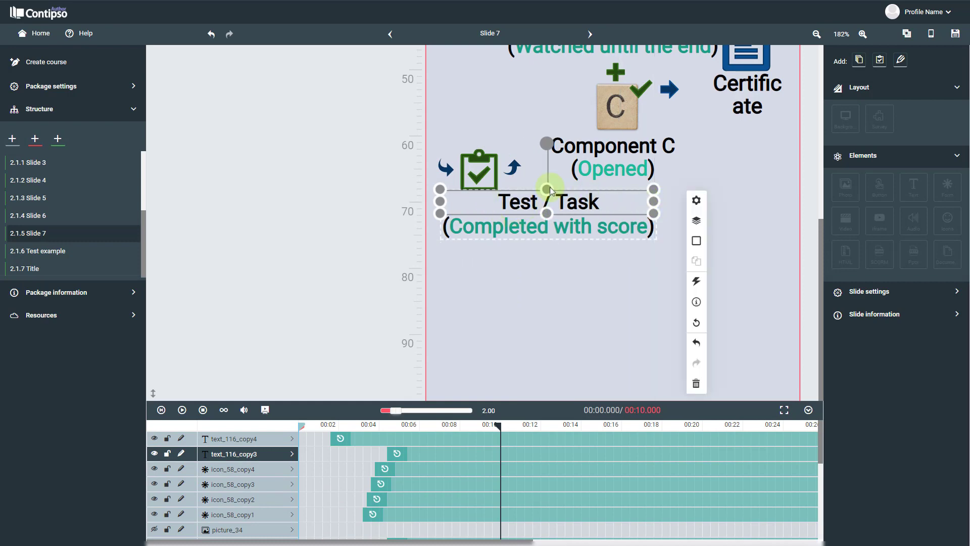
Move the Test / Task icon and its two curved arrows together so they are centred above the Test / Task label
click(478, 174)
shift+click(442, 172)
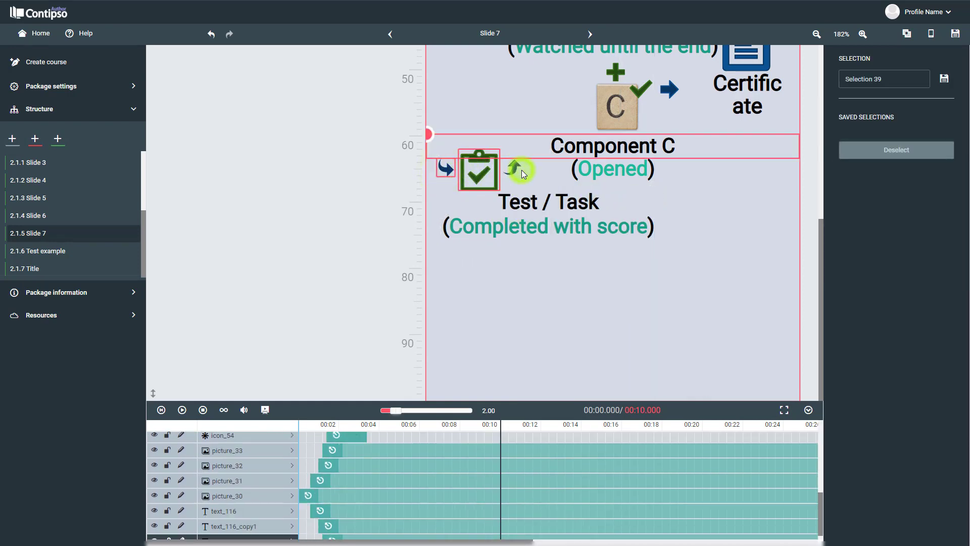
shift+click(516, 171)
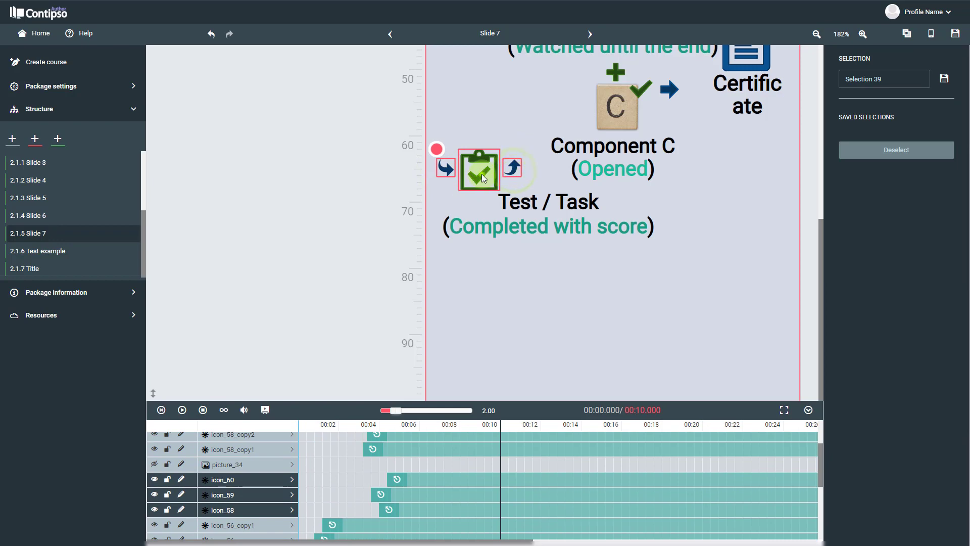
drag(482, 179, 553, 177)
Move the Test / Task icon, both curved arrows and the label together below Component C, against the slide's left edge
shift+click(551, 217)
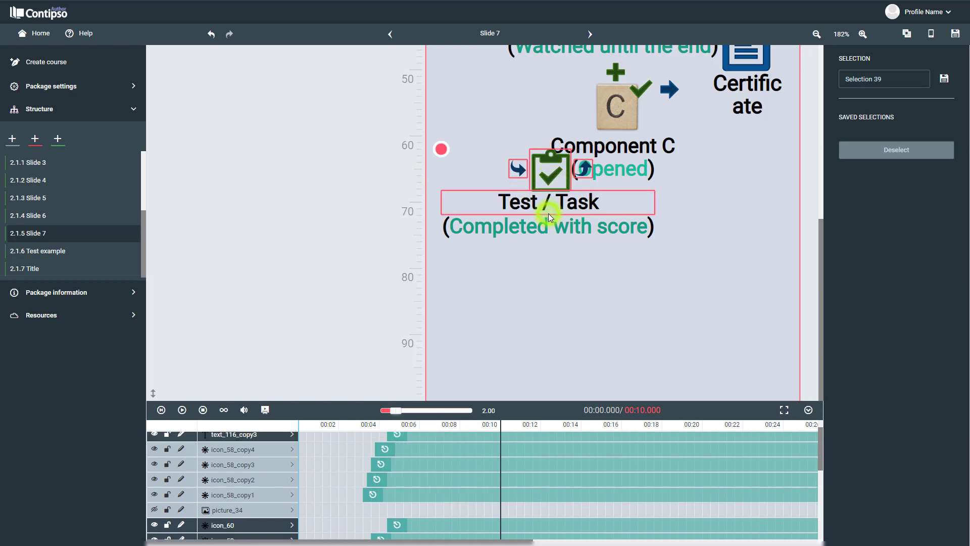
drag(536, 222, 529, 229)
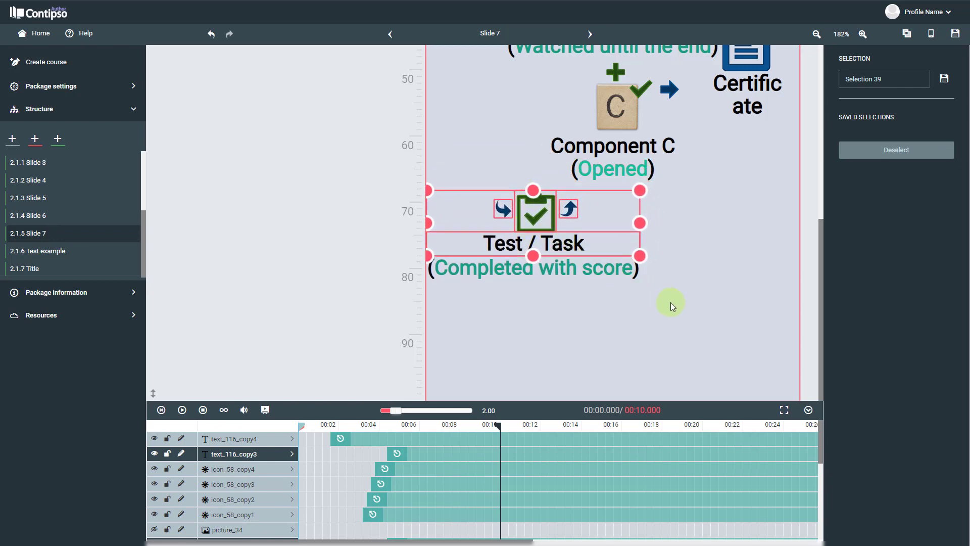
click(596, 292)
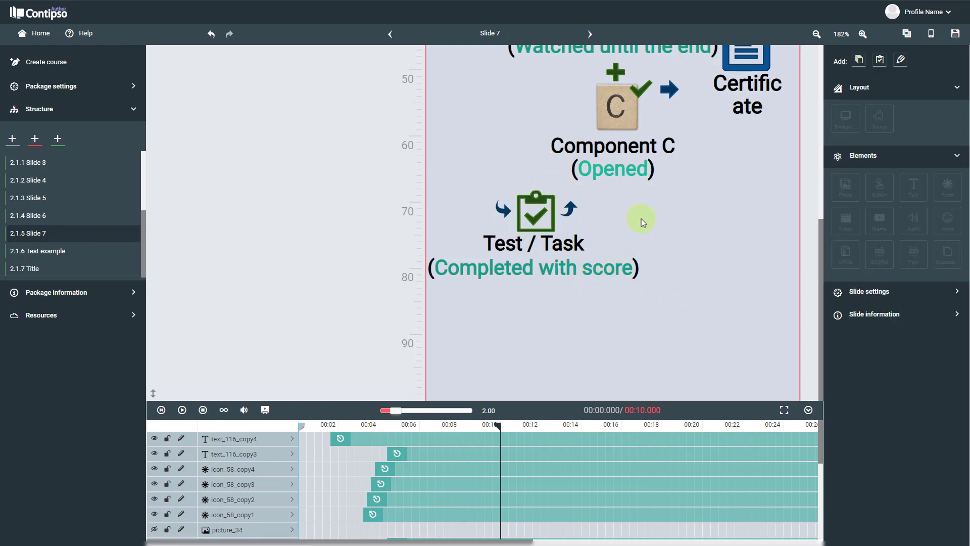
Move the Certificate icon with its check mark and label down together, to the lower right of the Test / Task label
click(740, 73)
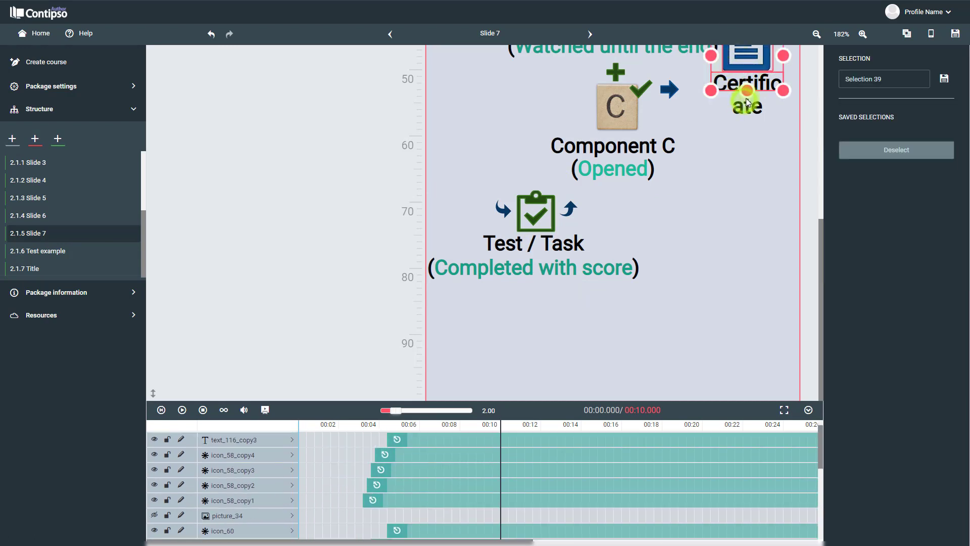
scroll(748, 96, up, 1)
ctrl+click(761, 79)
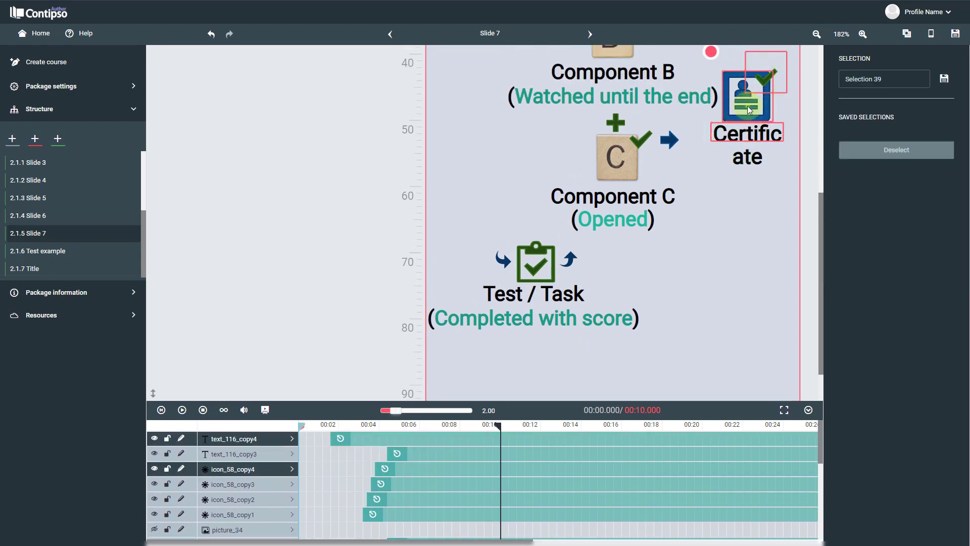
drag(749, 110, 695, 337)
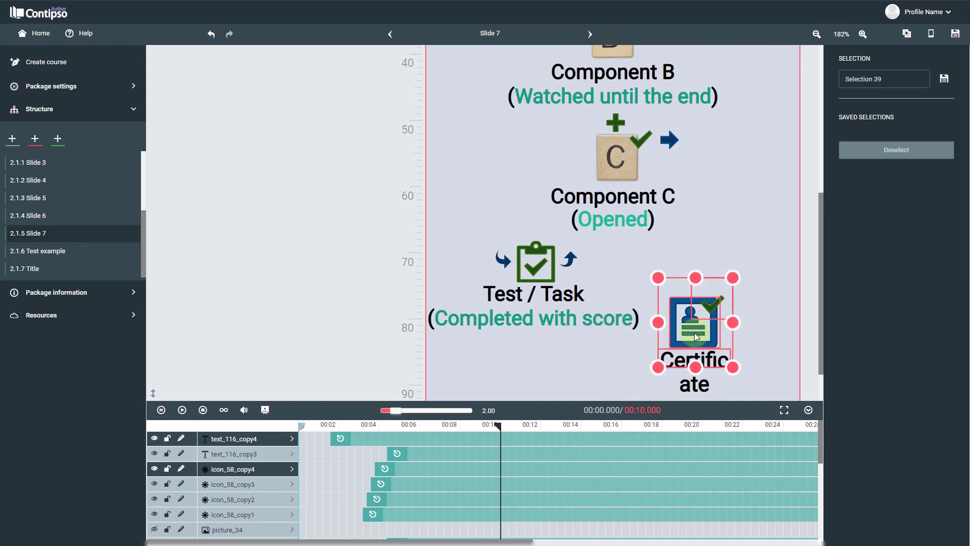
Widen the Certificate label so it fits on one line, centred below its icon
click(754, 328)
click(710, 360)
drag(728, 355, 705, 367)
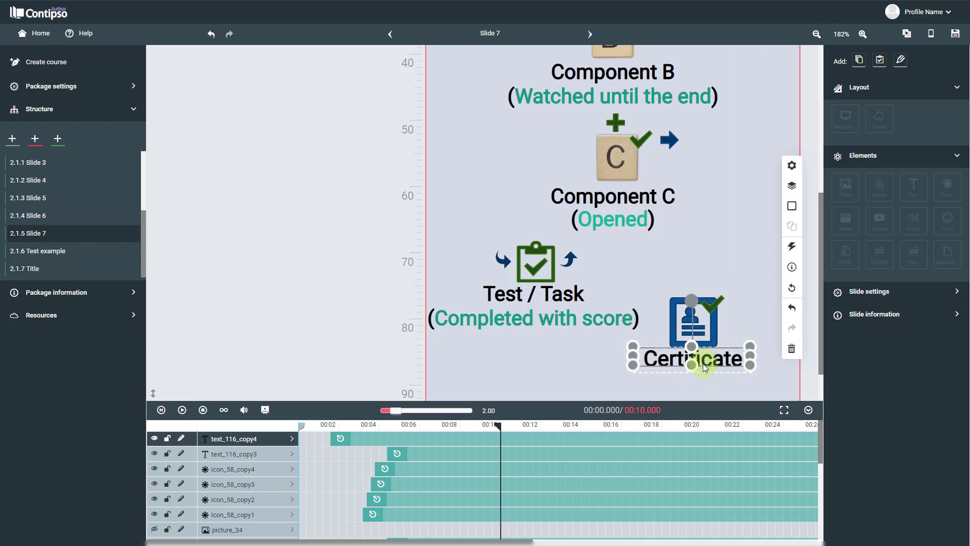
Hide the curved arrow to the right of the Test / Task icon at this resolution
click(569, 265)
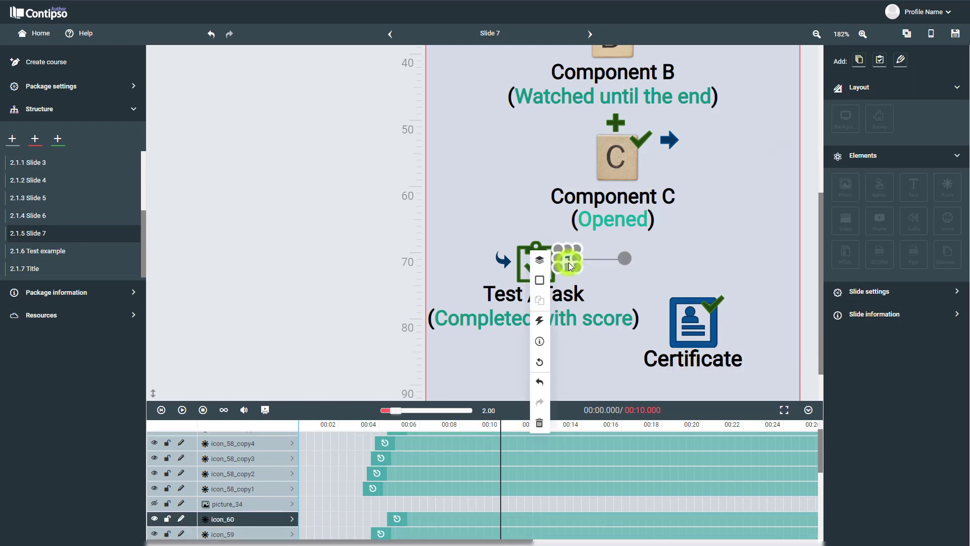
click(541, 260)
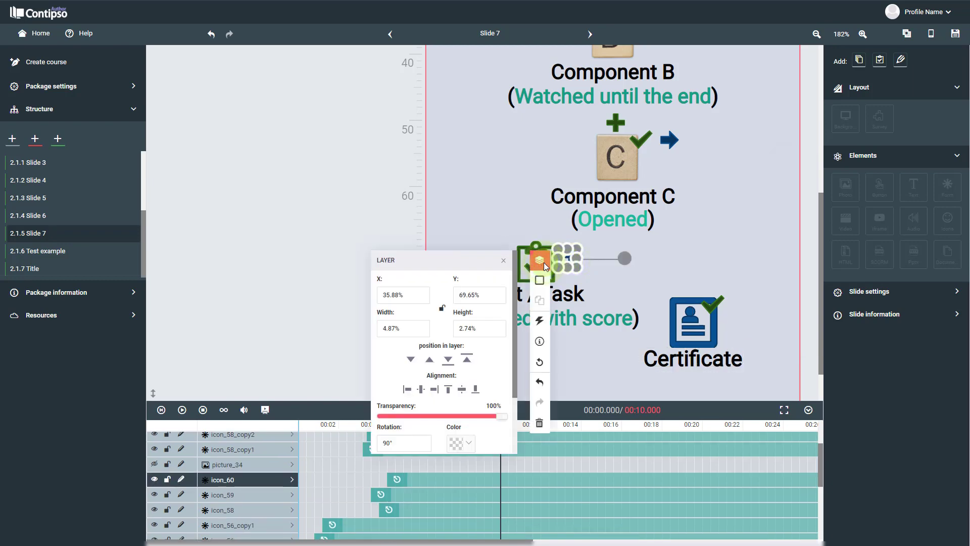
scroll(452, 399, down, 2)
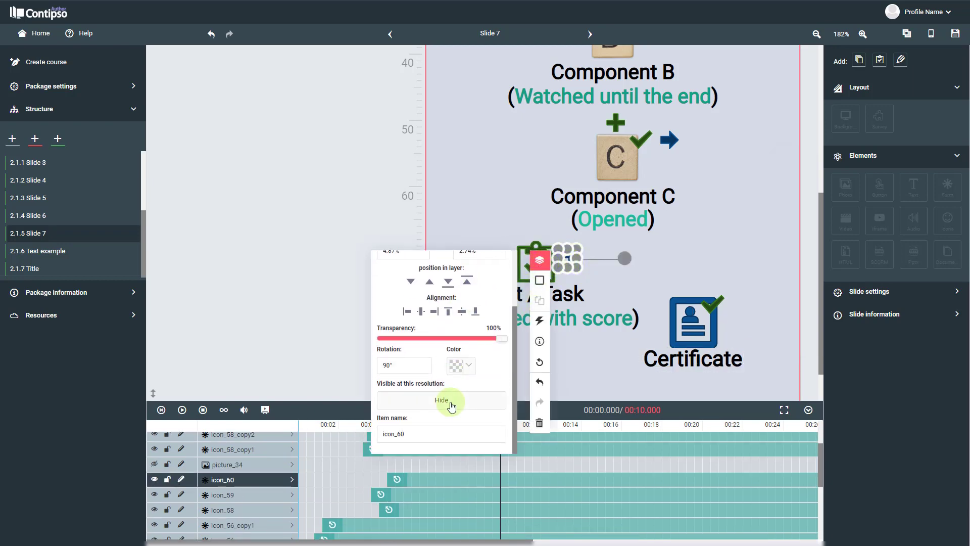
click(451, 405)
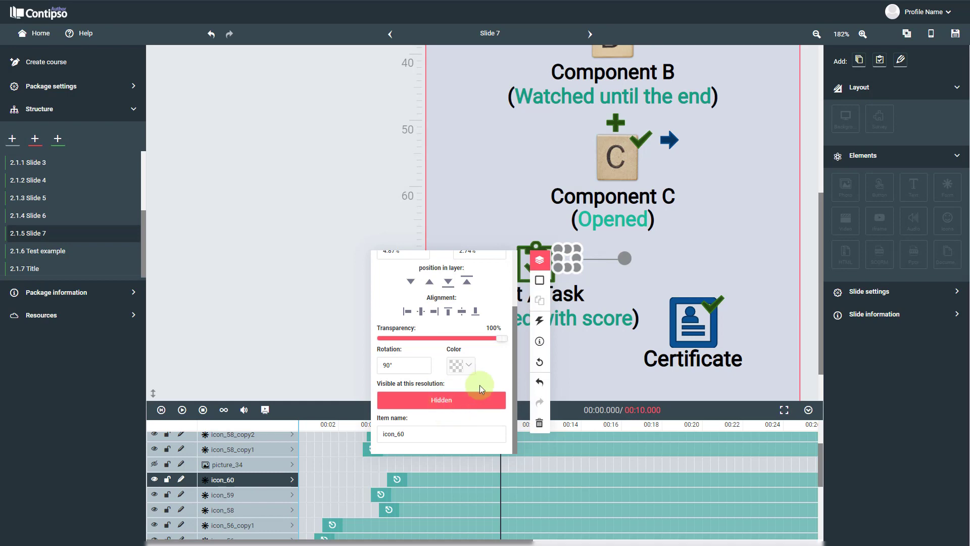
Move the blue arrow beside Component C above the Certificate icon, enlarging it and rotating it to point down
click(709, 257)
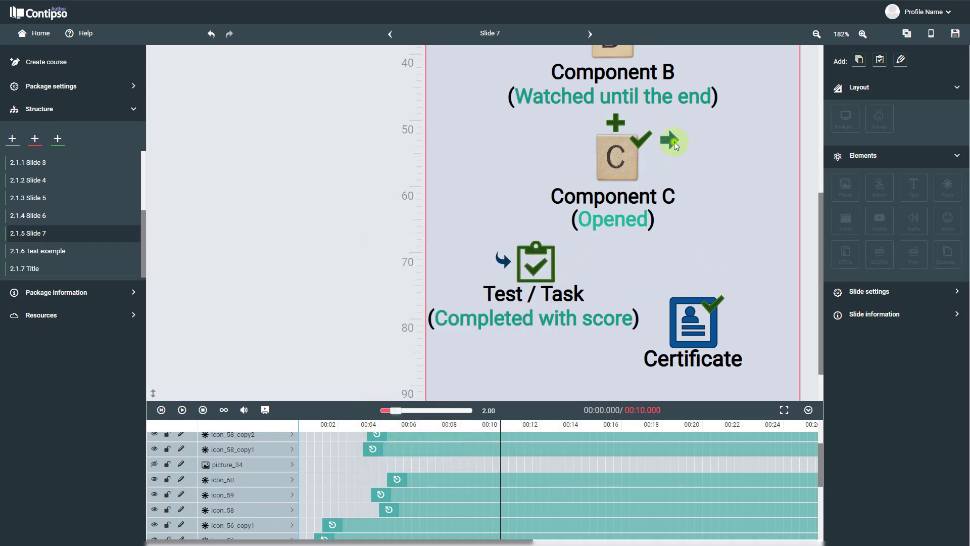
click(669, 141)
drag(669, 140, 613, 355)
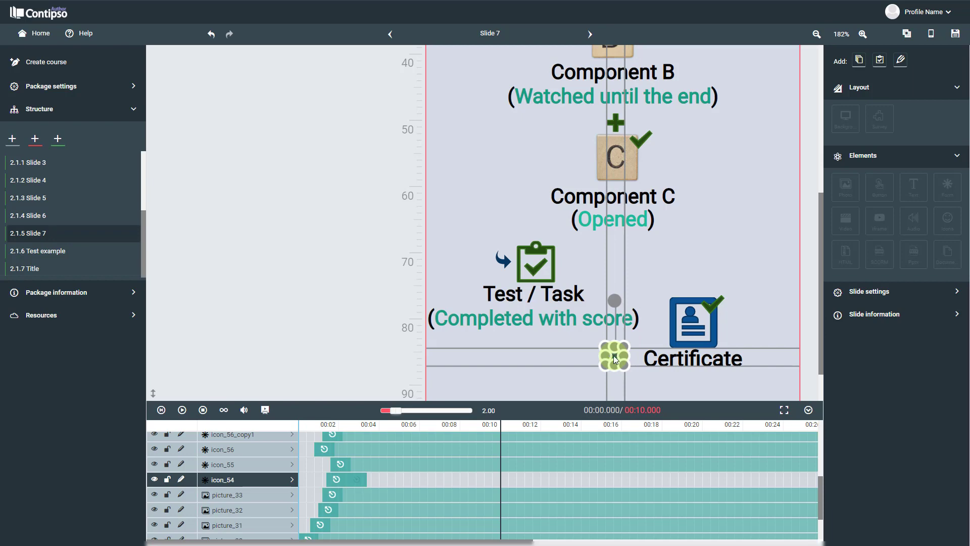
drag(614, 297, 695, 269)
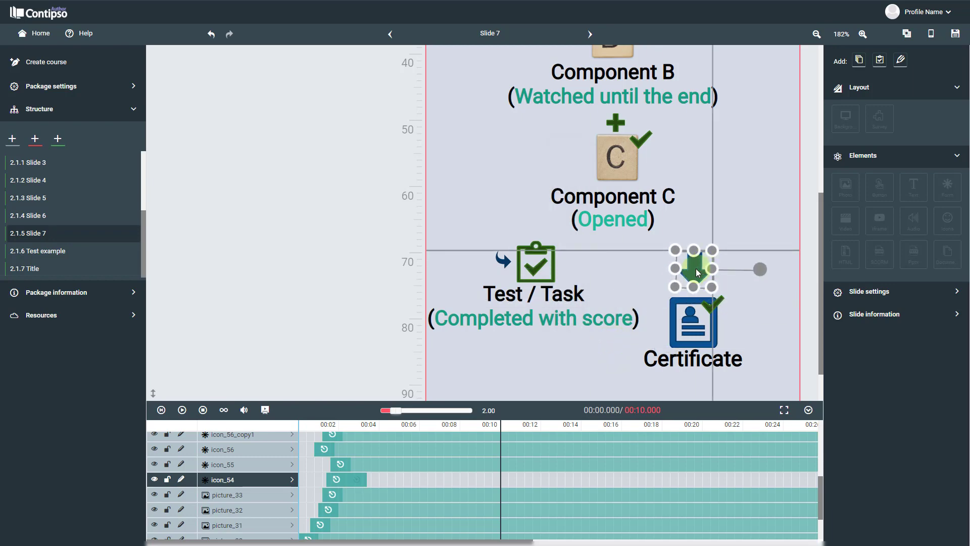
Move the blue arrow, Certificate icon, check mark and label together to the slide's horizontal centre, directly below the Test / Task text
ctrl+click(710, 304)
ctrl+click(694, 323)
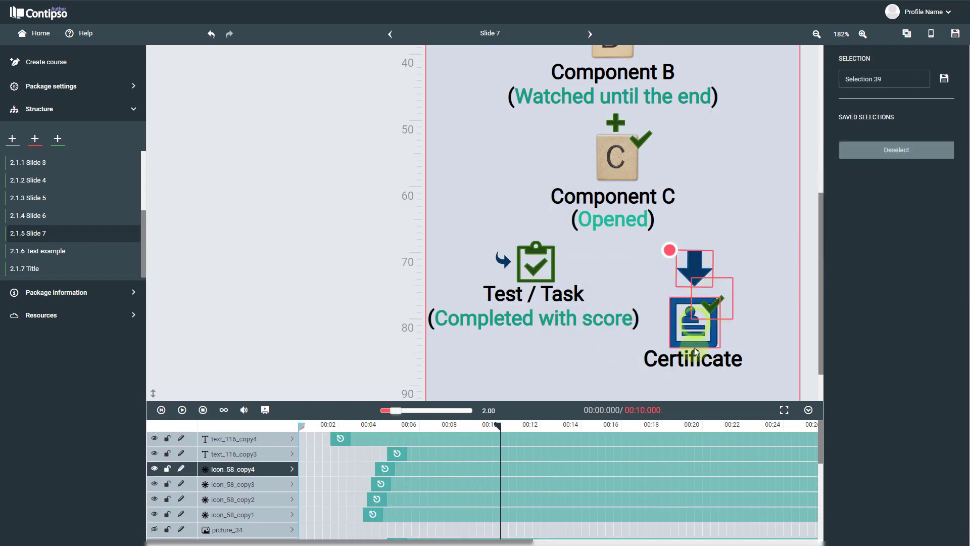
ctrl+click(695, 359)
drag(696, 323, 610, 353)
scroll(610, 354, down, 1)
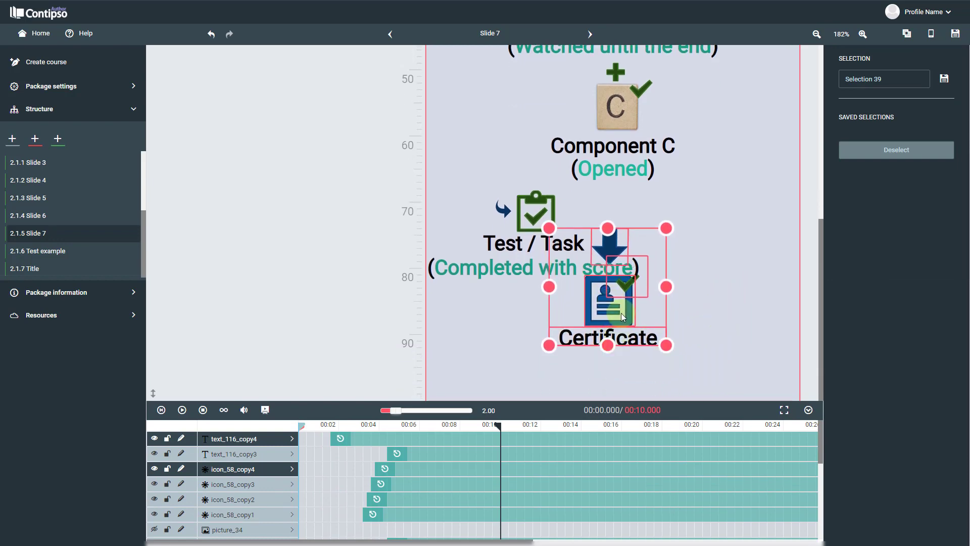
drag(620, 313, 627, 362)
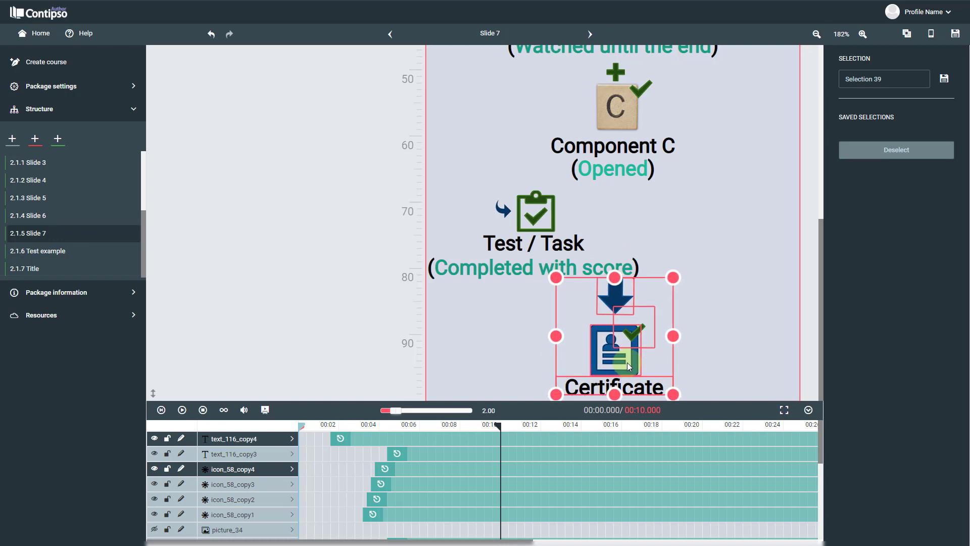
Move the Test / Task icon, its label and the curved arrow together so they are centred below Component C
click(526, 210)
ctrl+click(525, 248)
ctrl+click(506, 211)
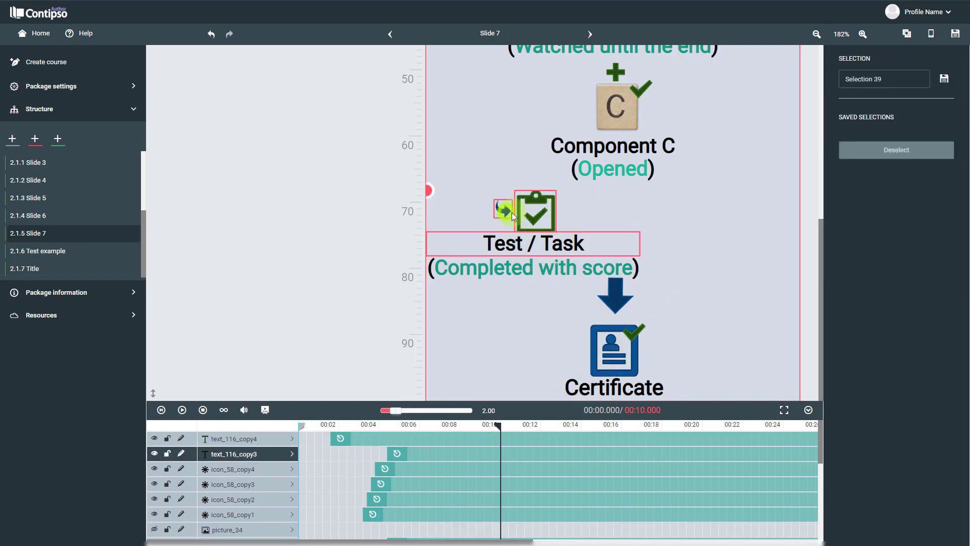
drag(511, 212, 610, 212)
Hide the remaining curved arrow beside the Test / Task icon at this resolution
click(581, 208)
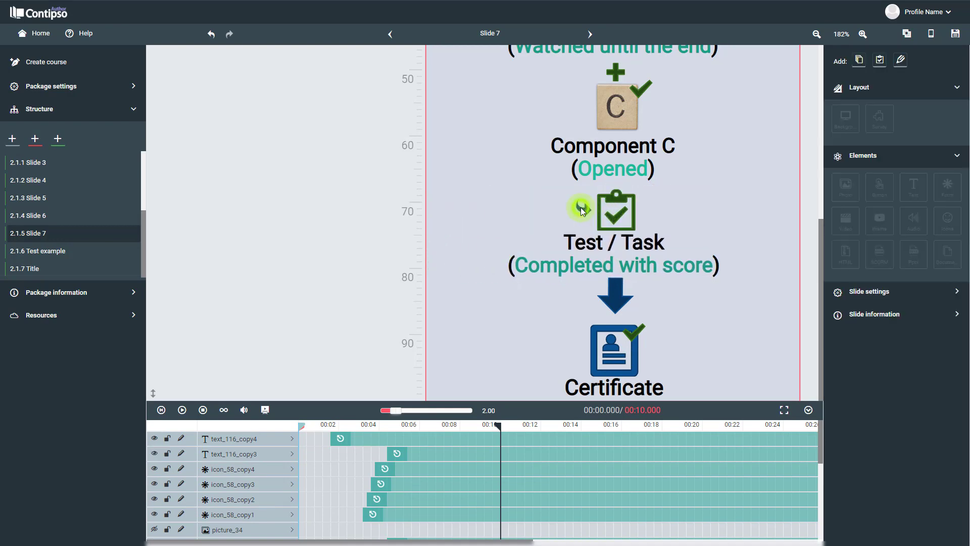
click(581, 209)
click(633, 207)
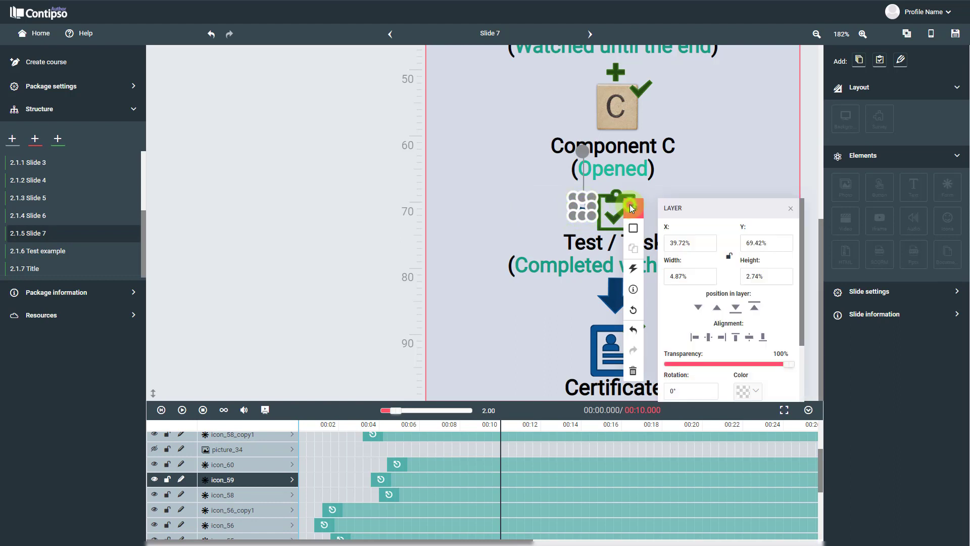
scroll(669, 273, down, 1)
scroll(668, 273, down, 2)
click(707, 343)
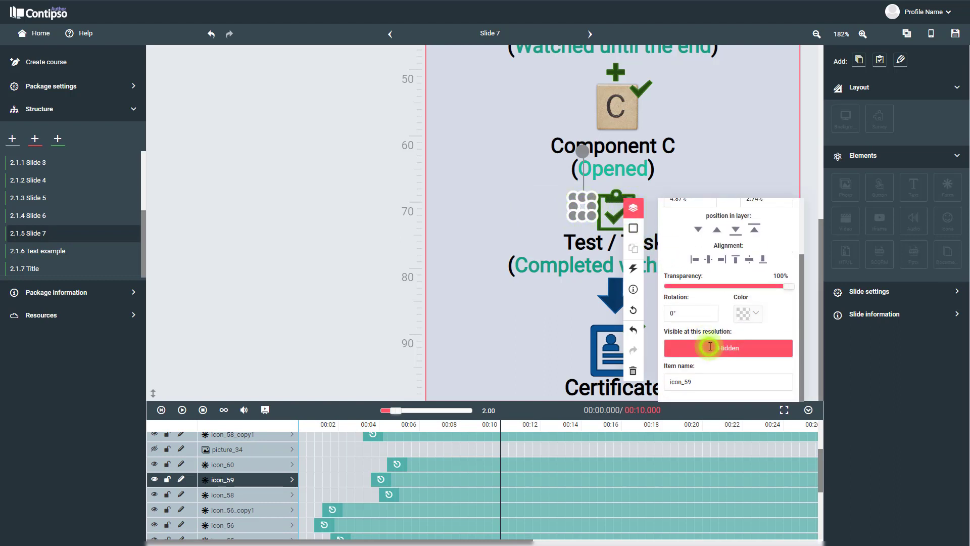
click(809, 150)
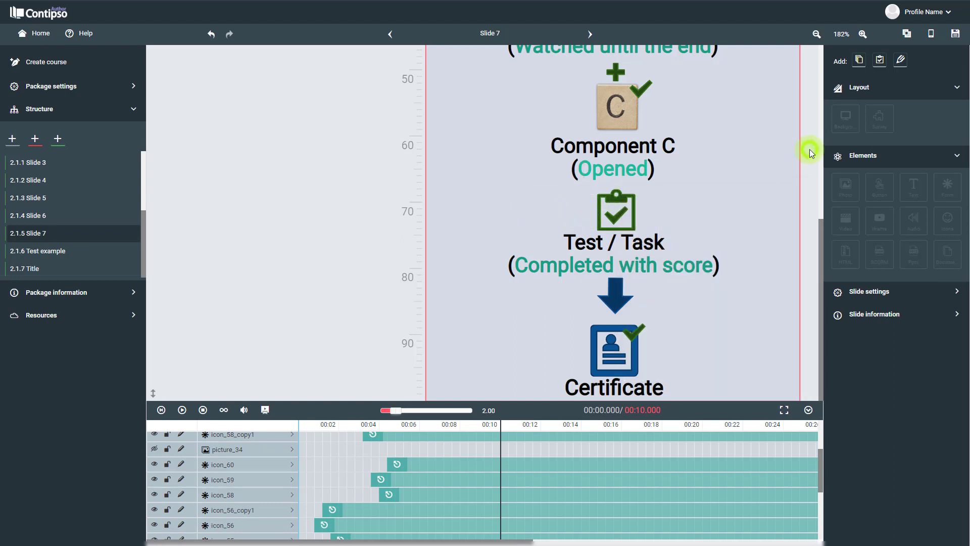
Move the Certificate icon, check mark and label together slightly up, closer to the downward arrow
click(618, 337)
click(629, 330)
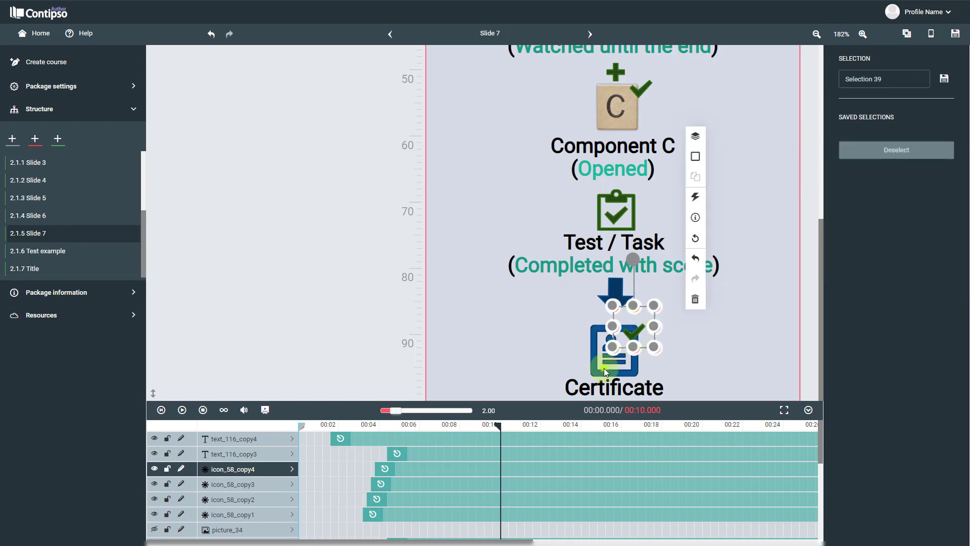
click(604, 368)
click(605, 389)
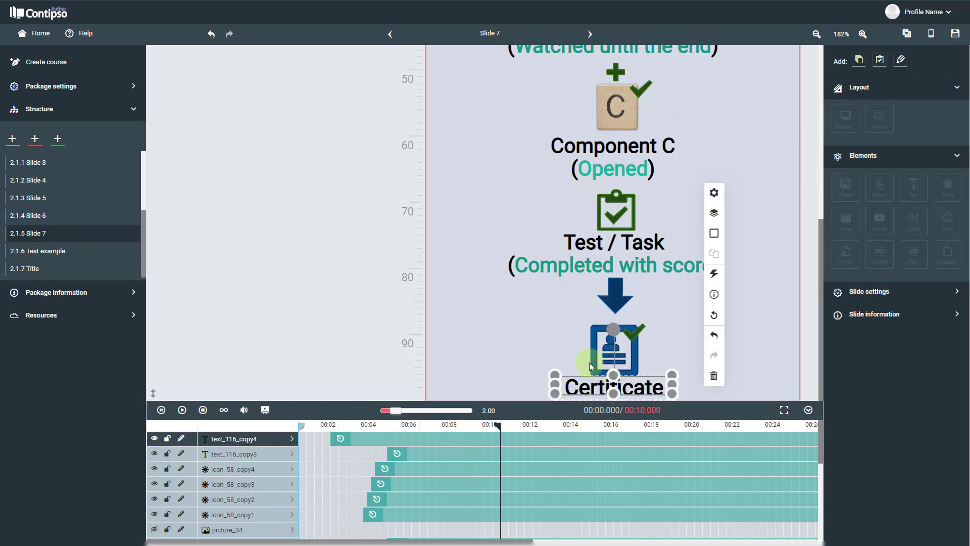
click(589, 363)
click(623, 347)
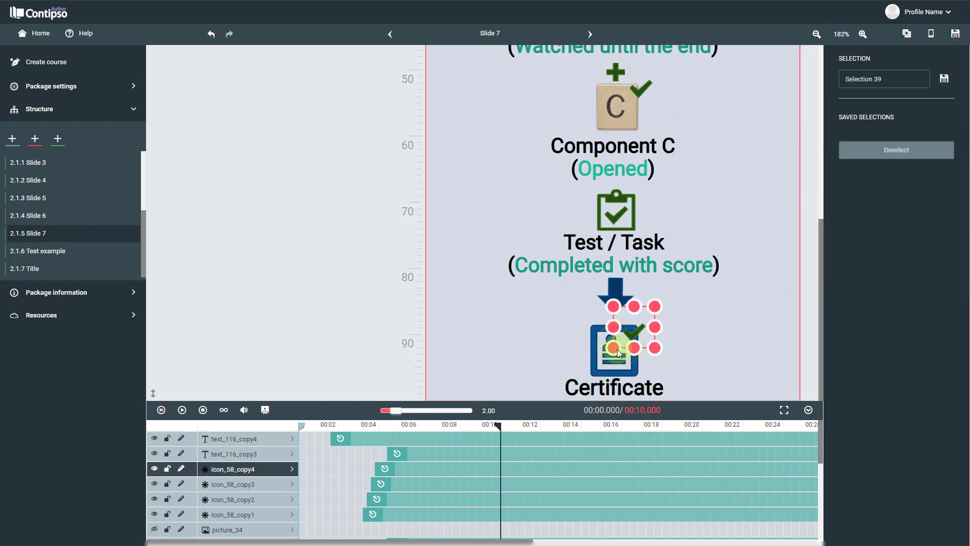
shift+click(607, 388)
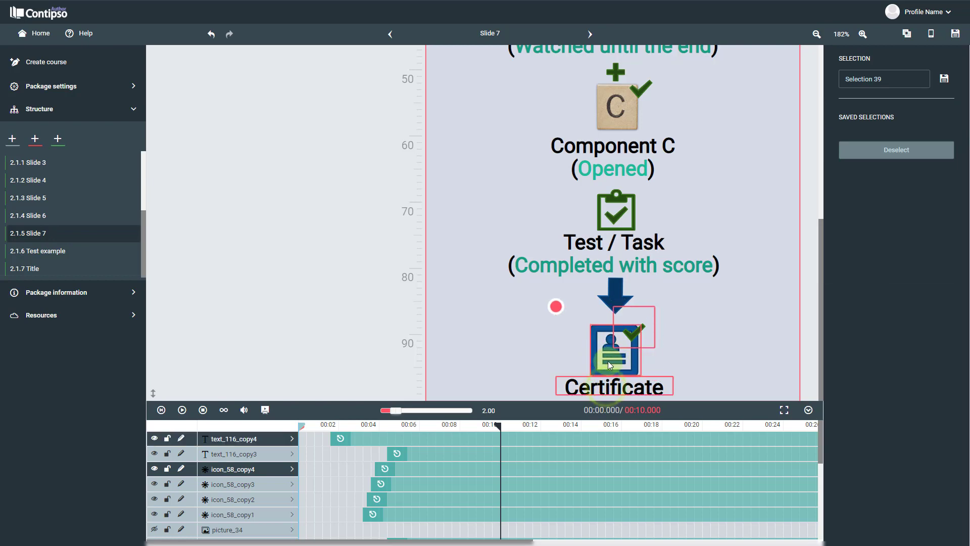
shift+click(608, 361)
drag(607, 360, 608, 353)
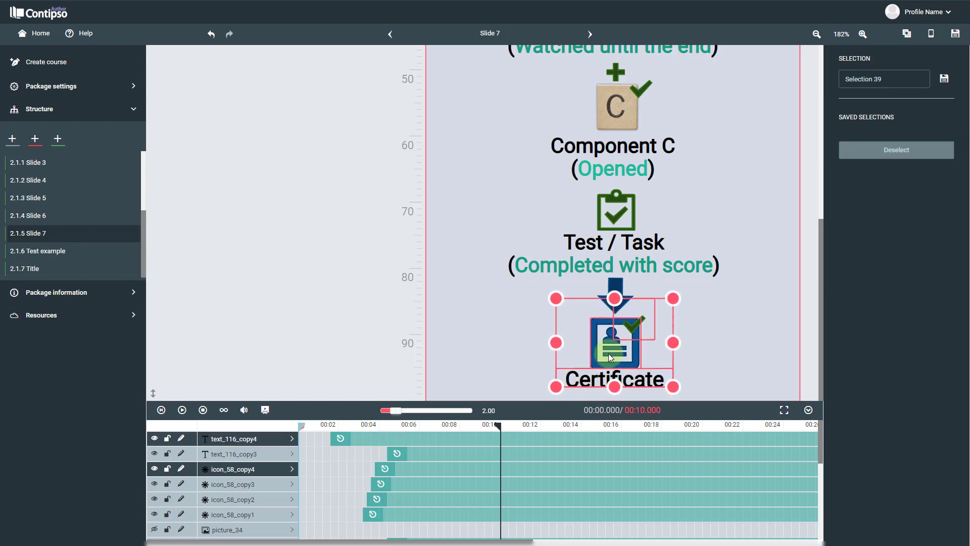
Move the Learning title so it is centred above the Component A icon
click(816, 34)
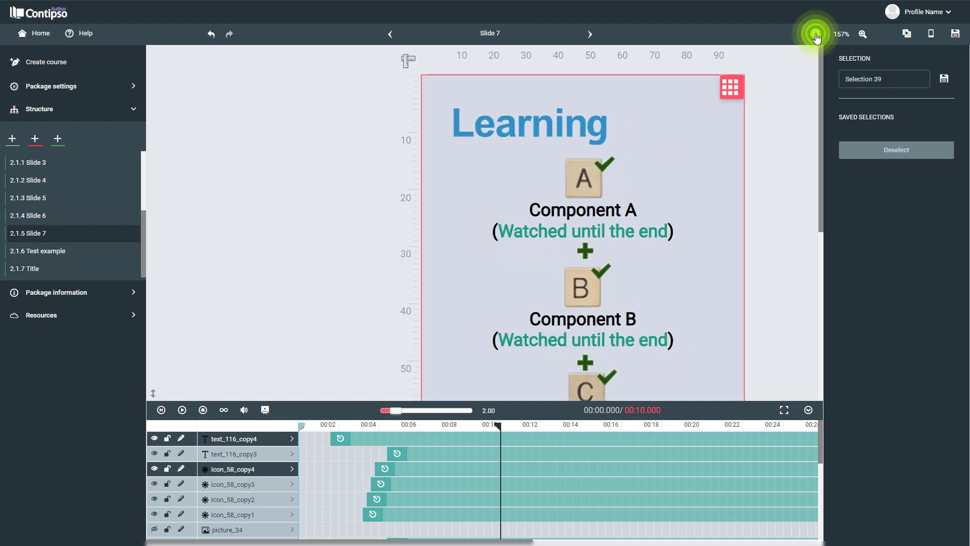
click(816, 34)
click(816, 34)
click(816, 34)
click(816, 34)
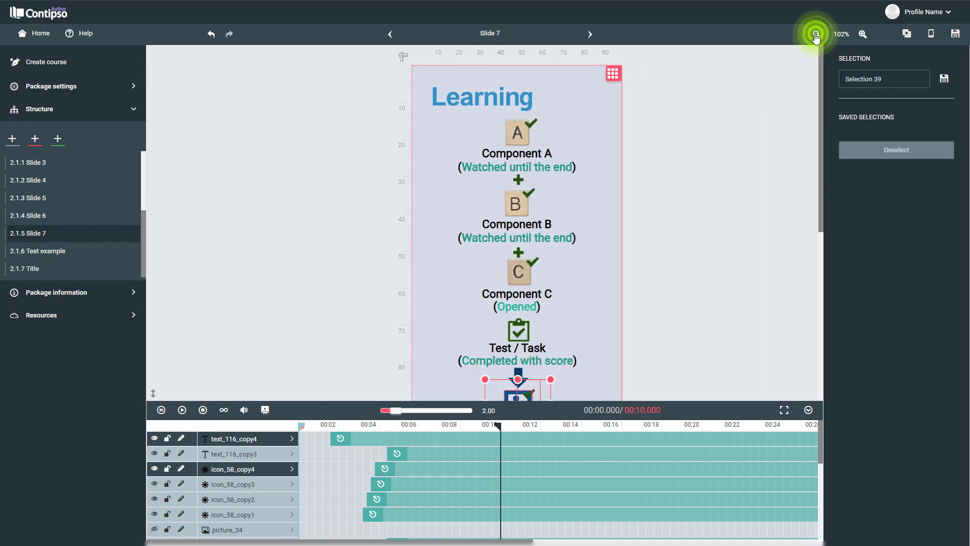
click(816, 34)
click(632, 206)
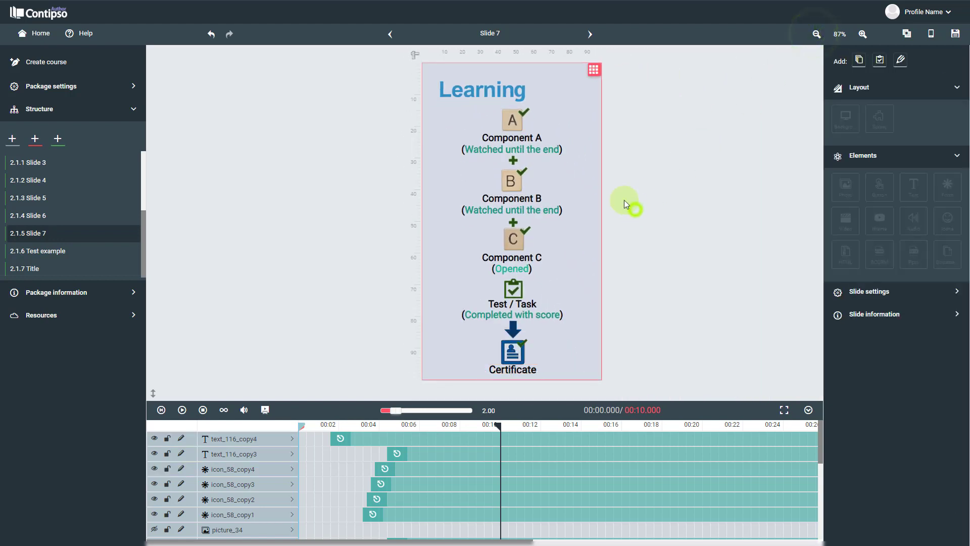
click(495, 92)
drag(478, 92, 510, 96)
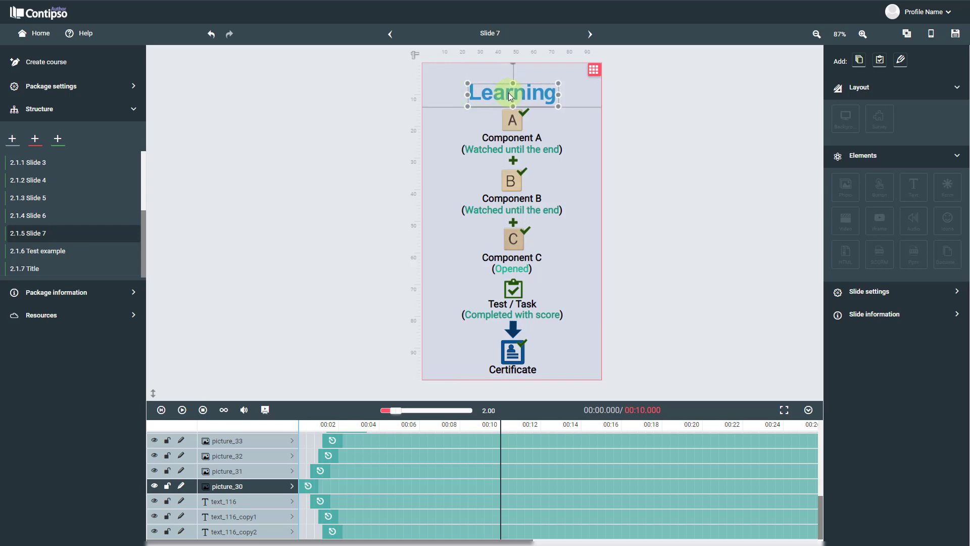
click(635, 166)
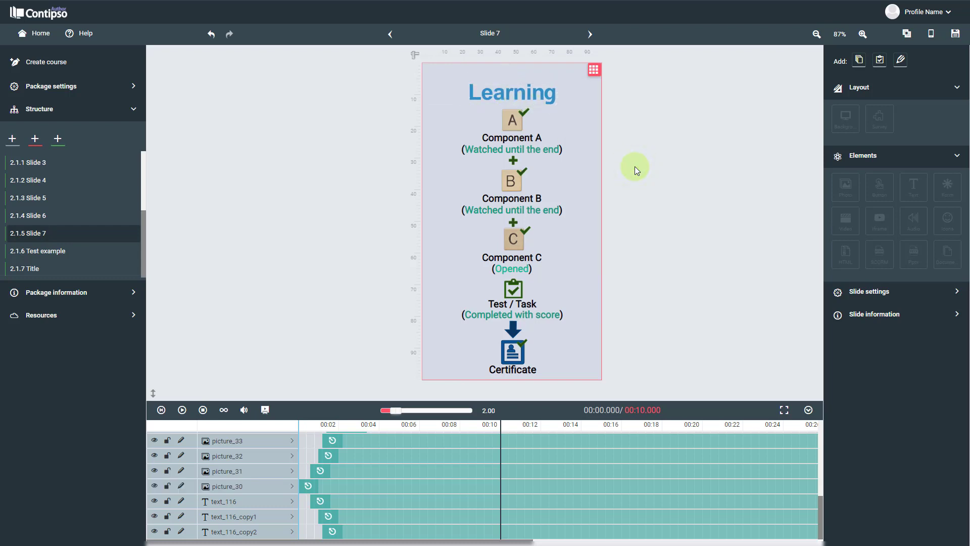
Nudge the Test / Task icon and its label together slightly up and left, away from the downward arrow
click(516, 291)
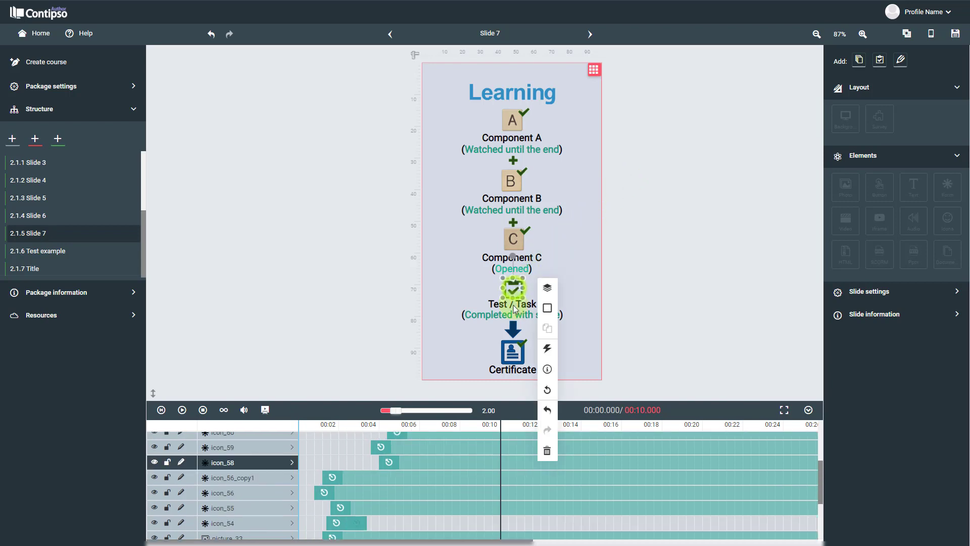
shift+click(513, 306)
key(Up)
key(Up)
key(Up)
key(Up)
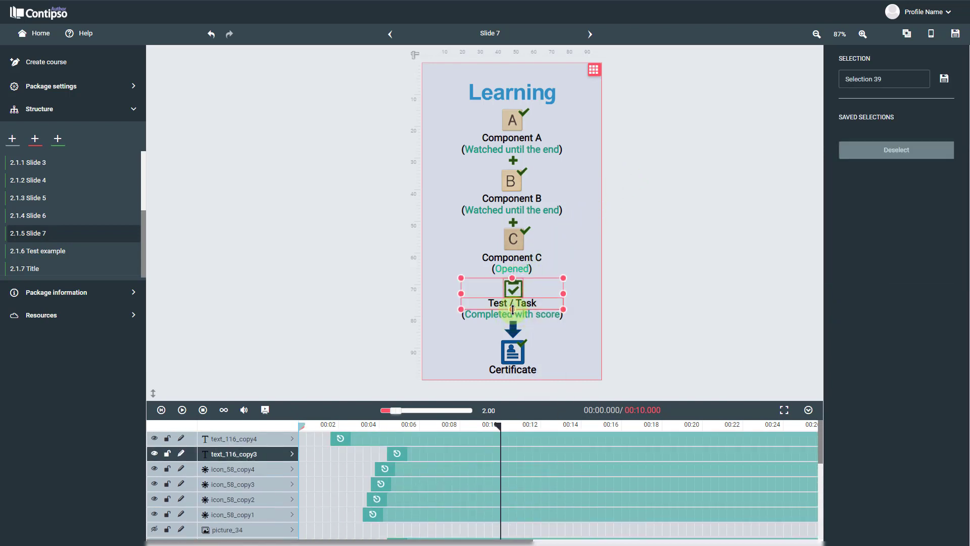
key(Left)
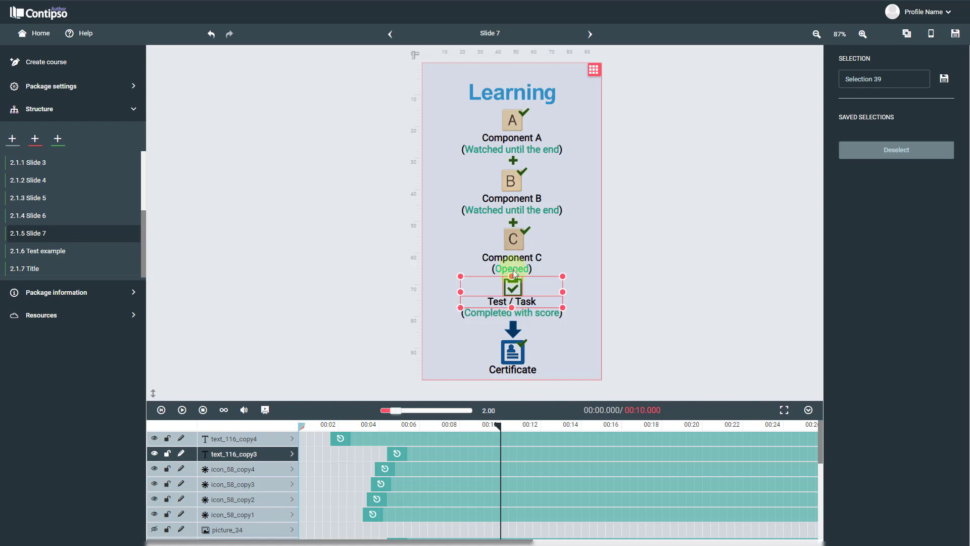
Fine-tune the two plus signs between the components, nudging the lower one slightly up, and save the slide
click(513, 223)
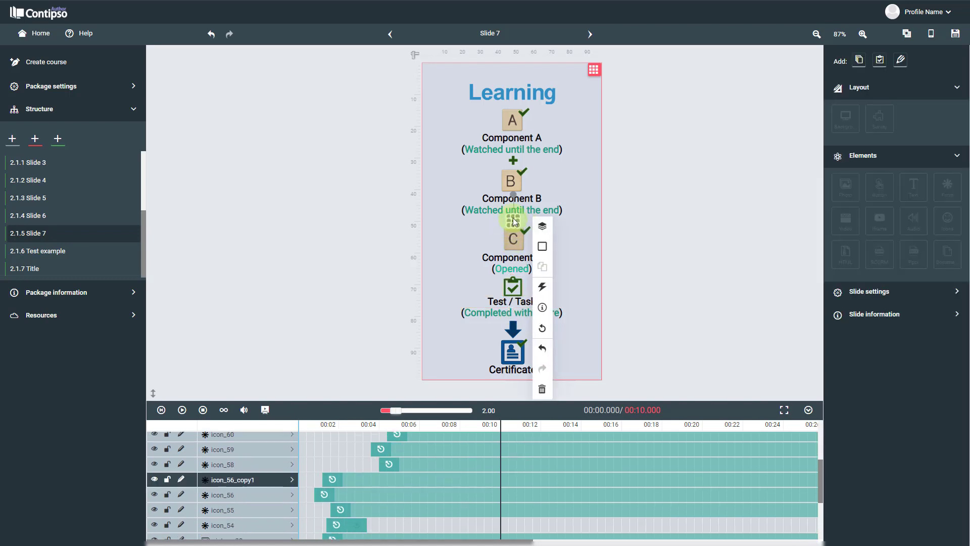
shift+click(511, 159)
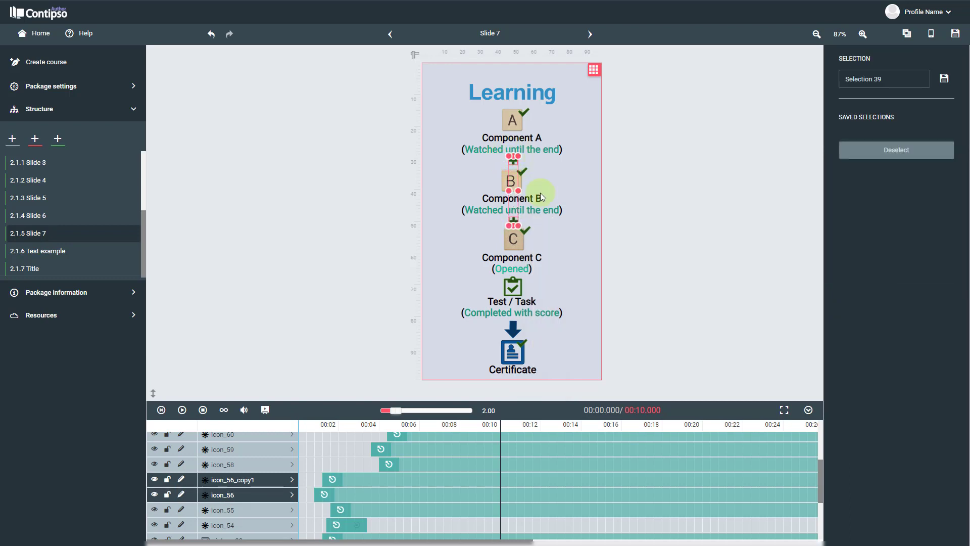
click(592, 202)
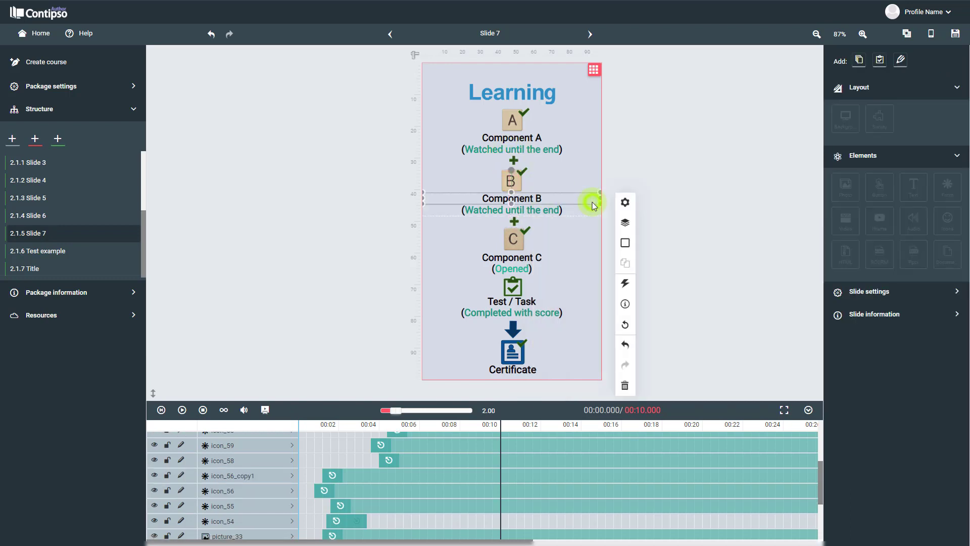
click(516, 225)
click(623, 273)
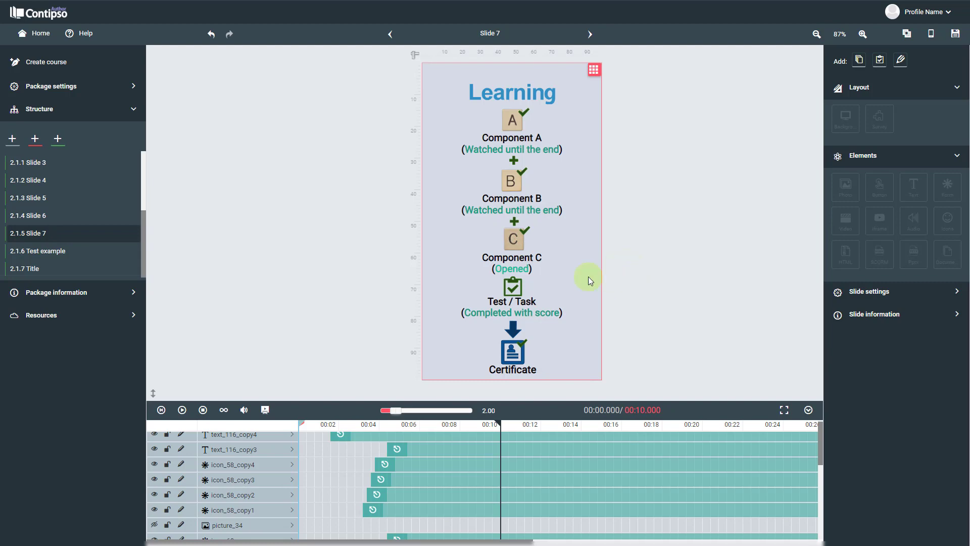
click(955, 33)
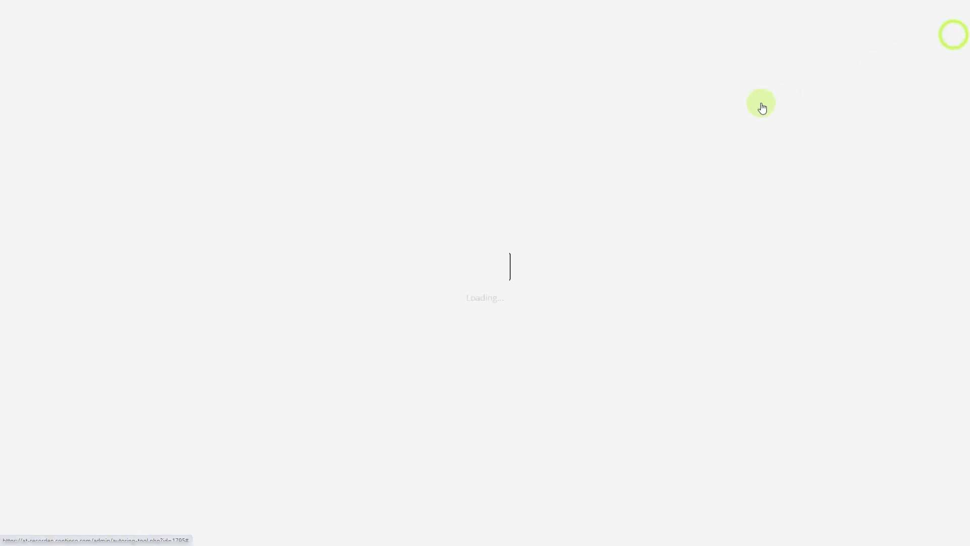